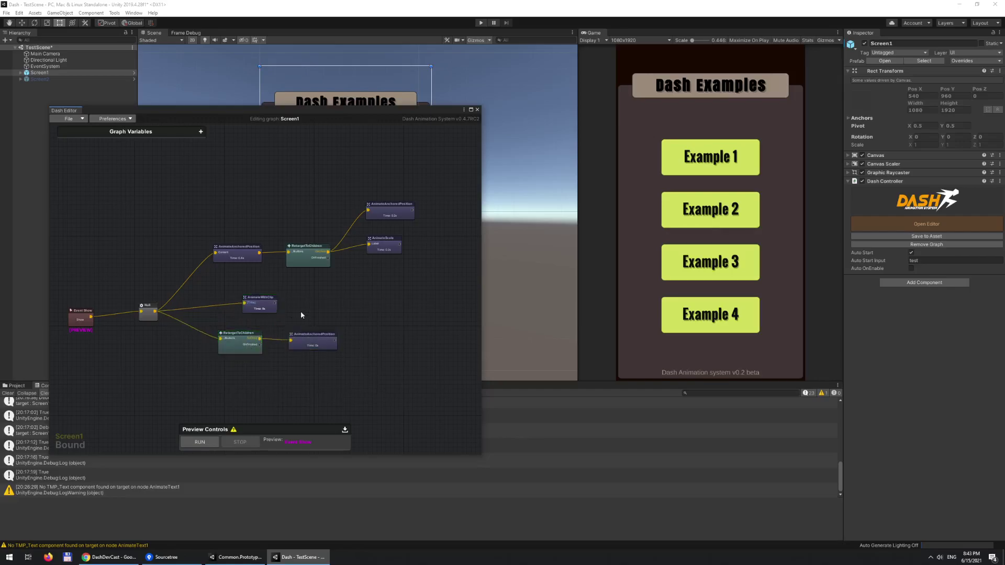
Run the animation preview of the Screen1 graph from its Show event.
mouse_move(296, 318)
middle_mouse_down()
mouse_move(366, 322)
mouse_move(296, 320)
middle_mouse_up()
middle_click_drag(144, 356, 159, 324)
scroll(187, 348, "up", 3)
scroll(187, 354, "down", 2)
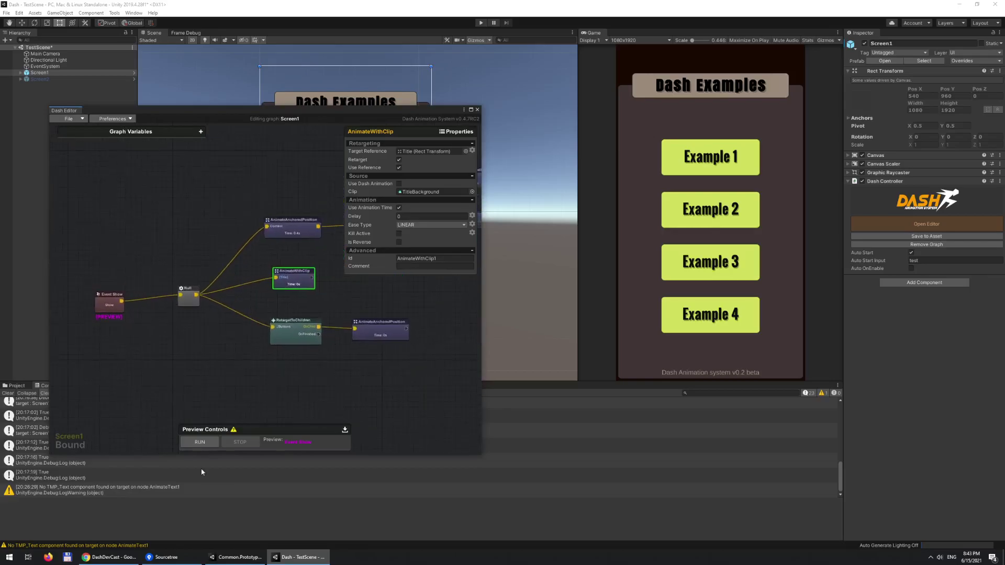
left_click(200, 442)
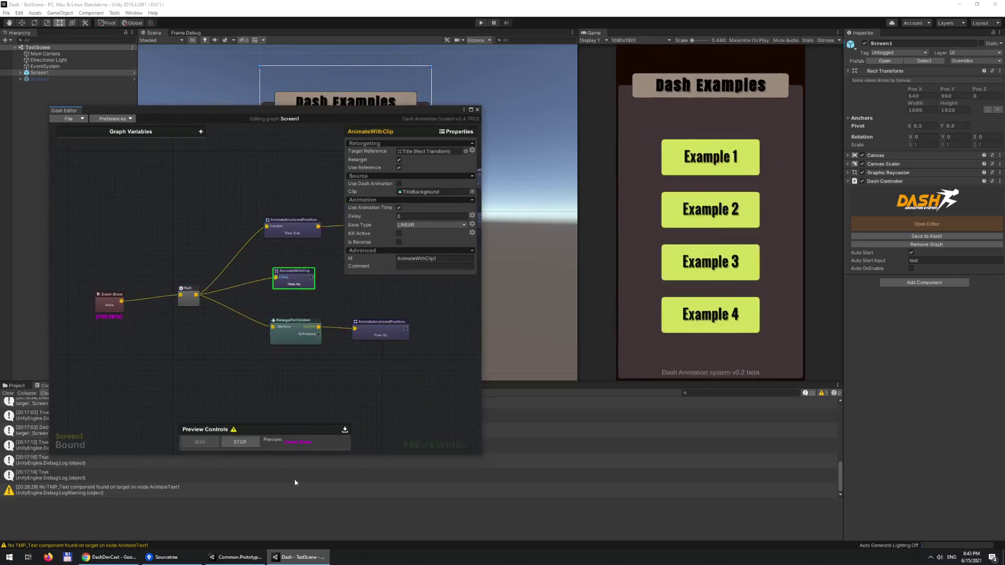
Move the lower RetargetToChildren and AnimateAnchoredPosition pair further down and shift the AnimateWithClip node slightly down beside the Null node.
left_click_drag(328, 350, 446, 369)
left_click_drag(386, 335, 378, 356)
left_click_drag(297, 279, 287, 290)
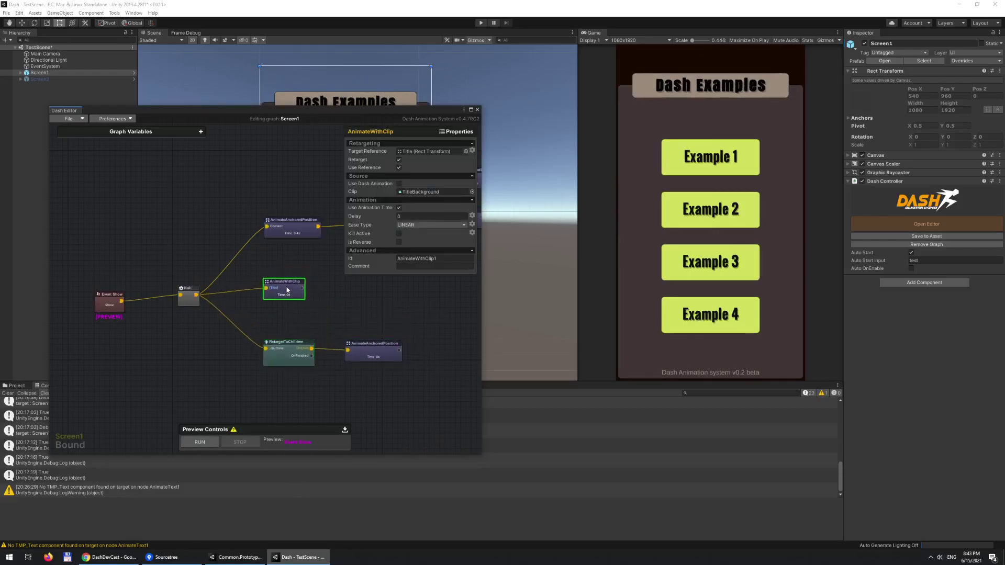
Examine the properties of the Show event node that starts the upper graph.
scroll(321, 303, "down", 2)
middle_click_drag(323, 303, 357, 303)
left_click(174, 338)
middle_click_drag(206, 329, 199, 340)
left_click(151, 308)
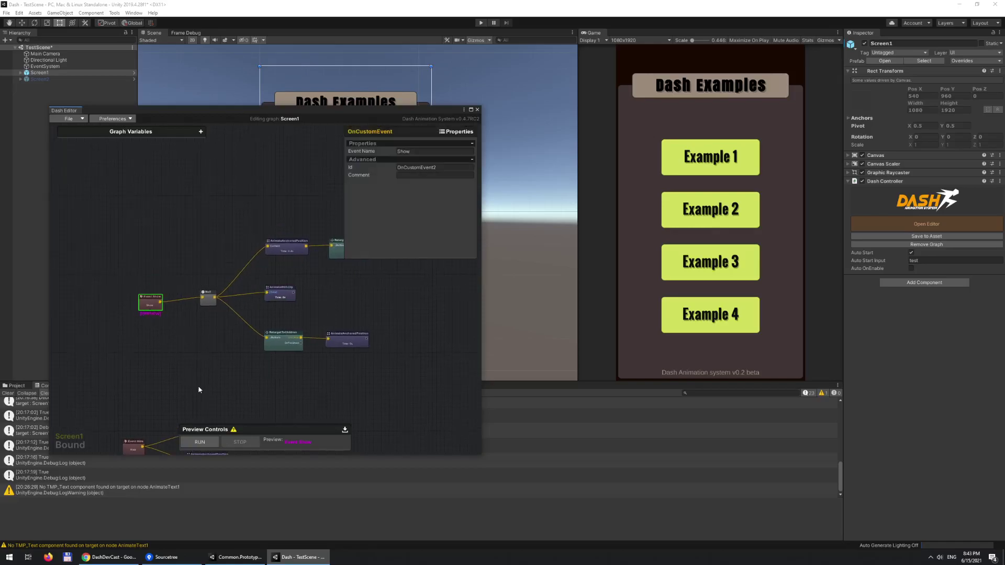
middle_click_drag(213, 349, 208, 358)
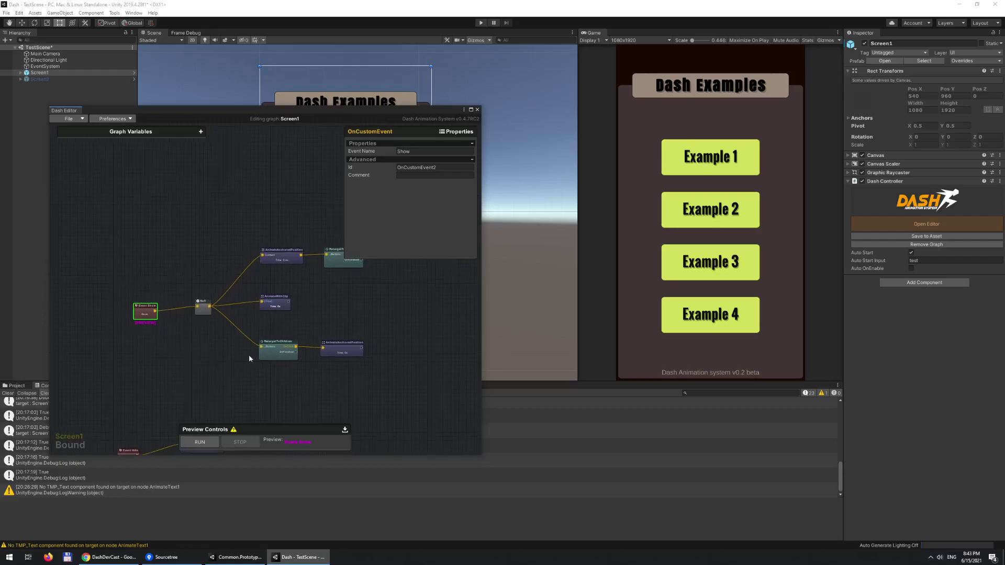
scroll(236, 377, "up", 3)
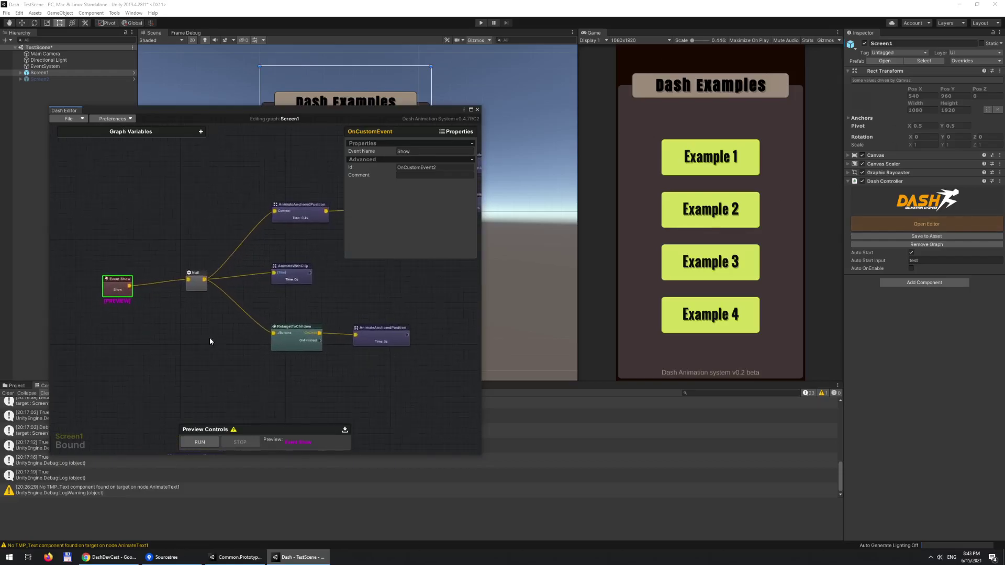
Examine the properties of the Null node connected to the Show event.
left_click(196, 283)
left_click(218, 308)
left_click(199, 283)
left_click_drag(173, 244, 212, 297)
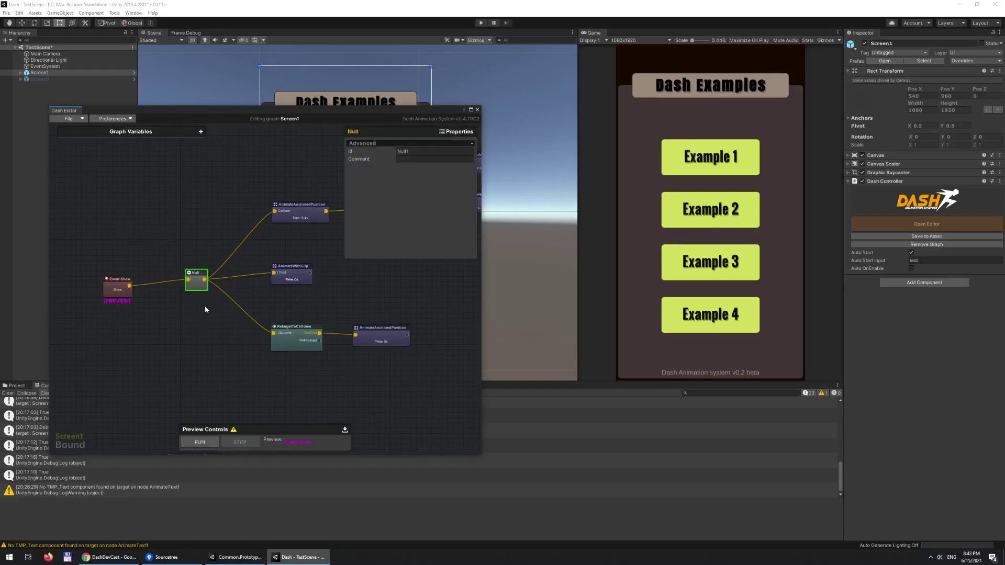
Create a custom event node above the Show event and connect its output to the Null node's input.
right_click(119, 215)
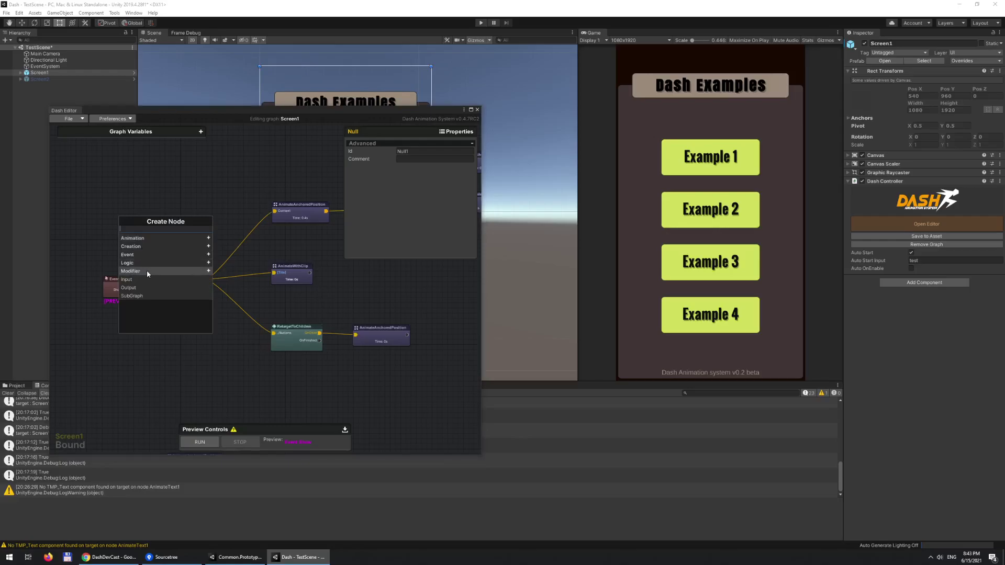
left_click(151, 255)
left_click(148, 253)
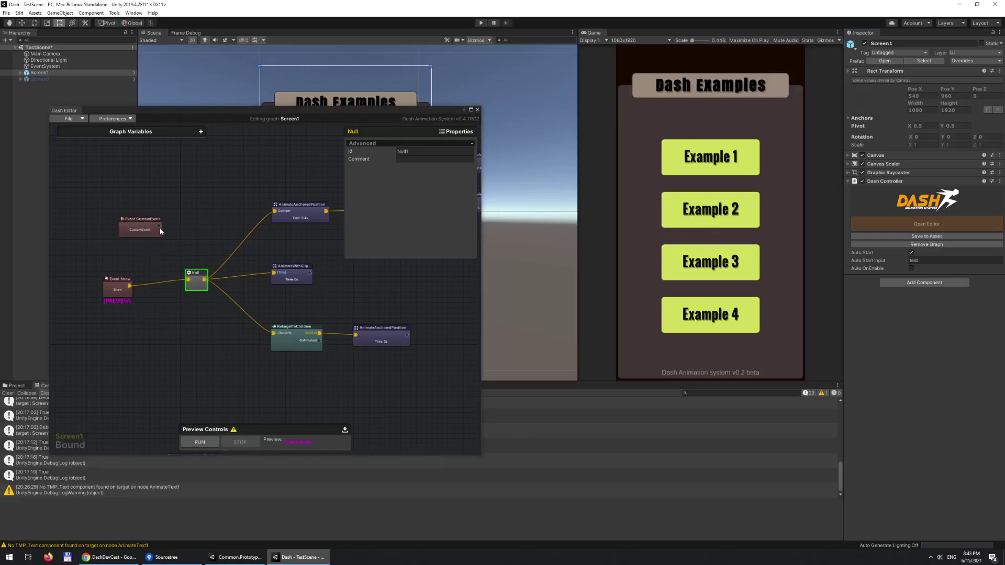
left_click_drag(160, 228, 190, 282)
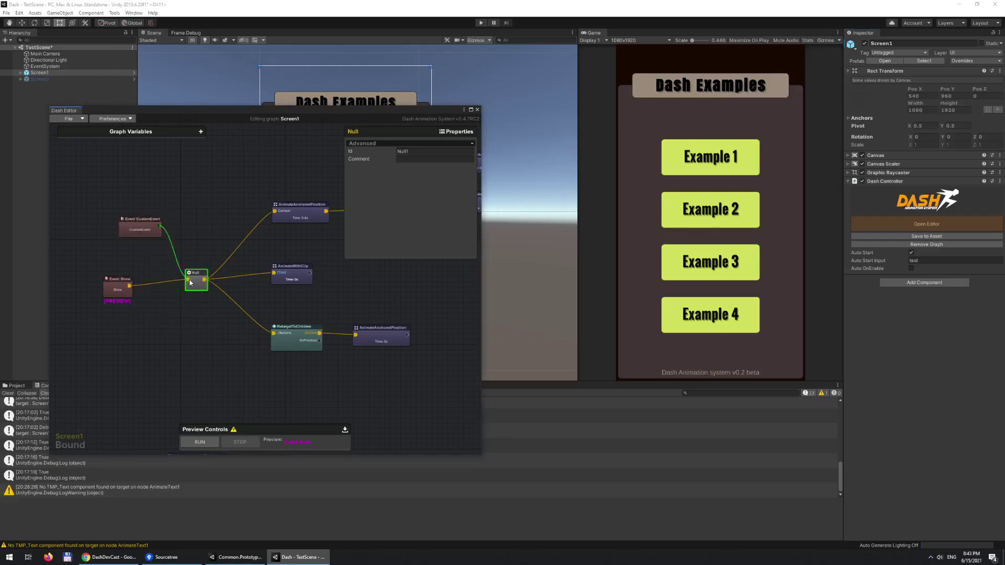
Delete the custom event node above the Show event.
right_click(154, 232)
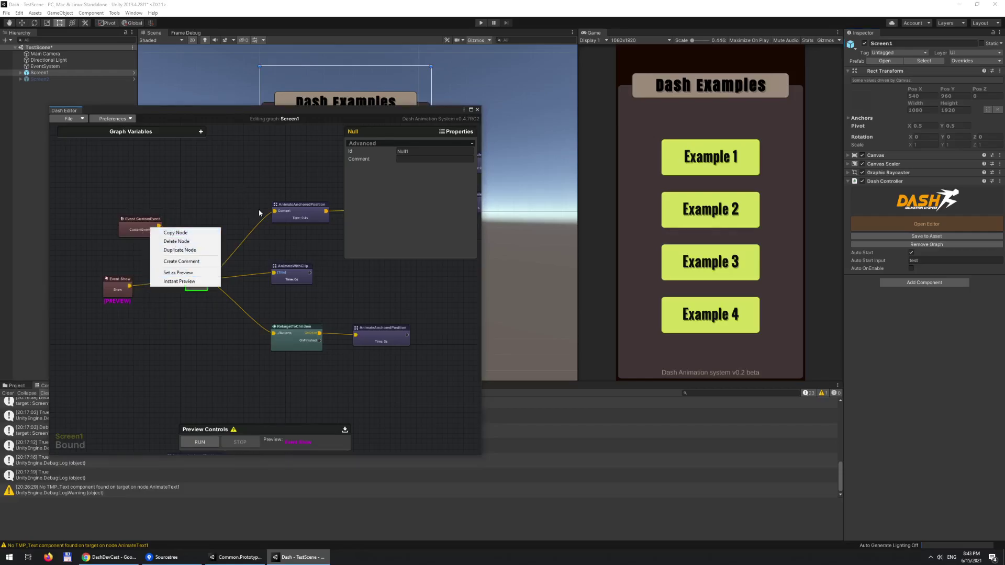
left_click(241, 190)
right_click(136, 241)
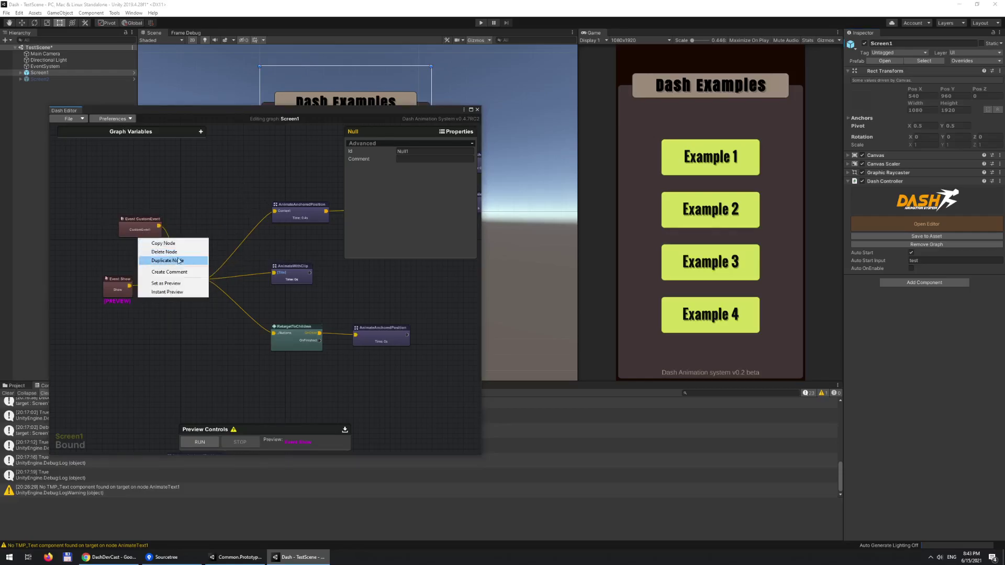
left_click(186, 252)
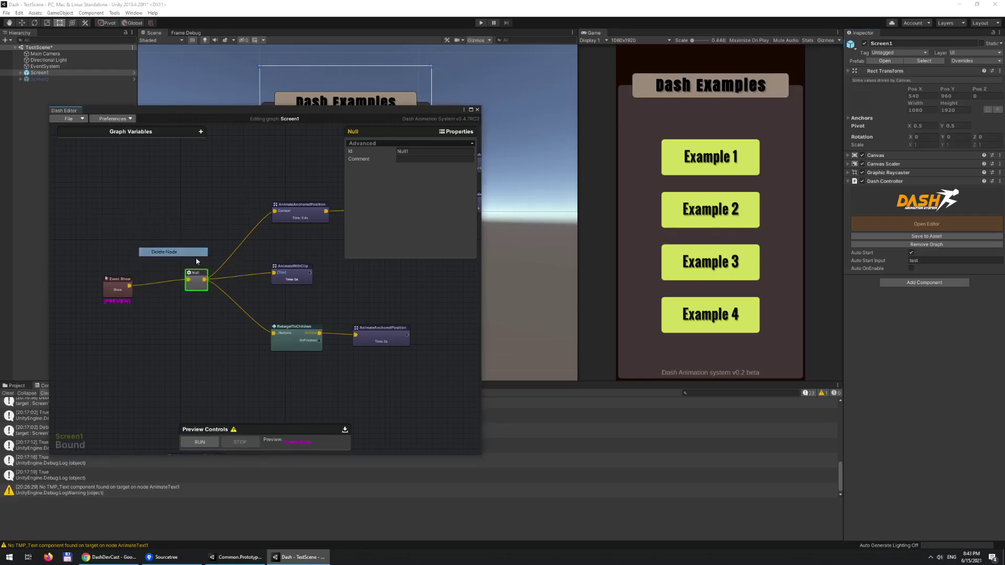
Examine the three animation branches leaving the Null node and the nodes they contain.
left_click(196, 288)
right_click_drag(213, 329, 121, 303)
right_click_drag(175, 353, 135, 353)
right_click_drag(251, 290, 316, 289)
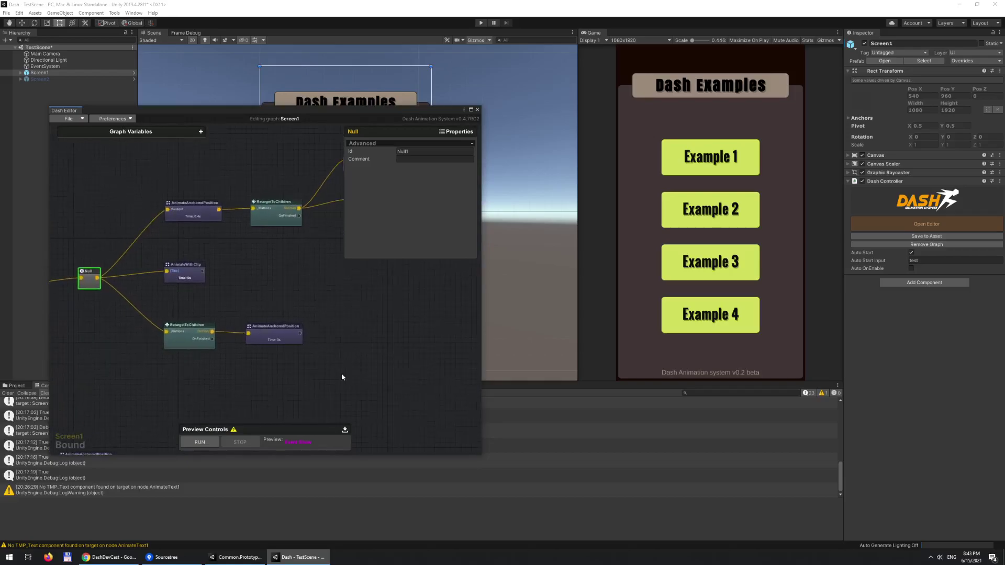
left_click_drag(338, 375, 147, 317)
left_click(278, 368)
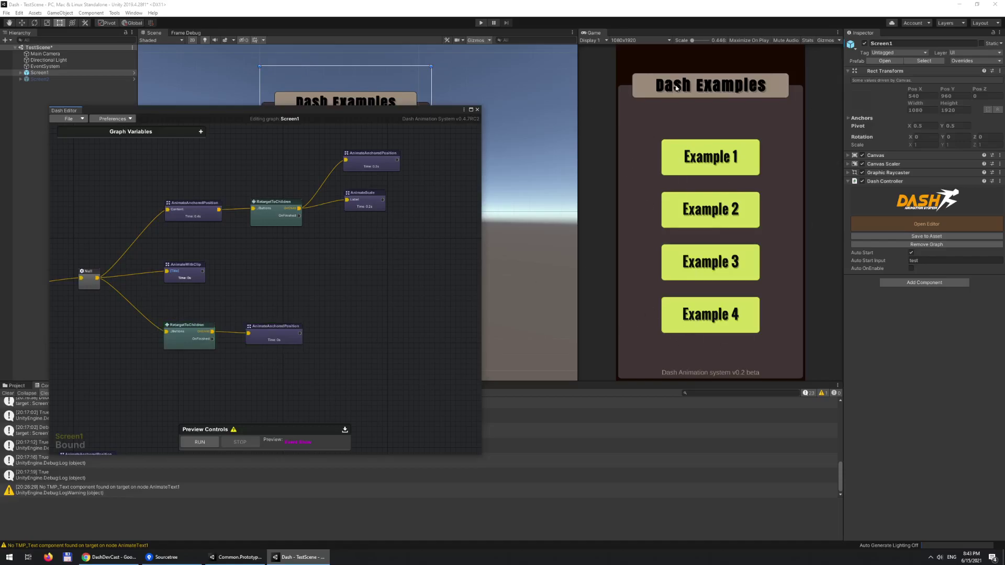
Deactivate the connection between the Null node and the lower RetargetToChildren node, and run the animation preview.
right_click(131, 309)
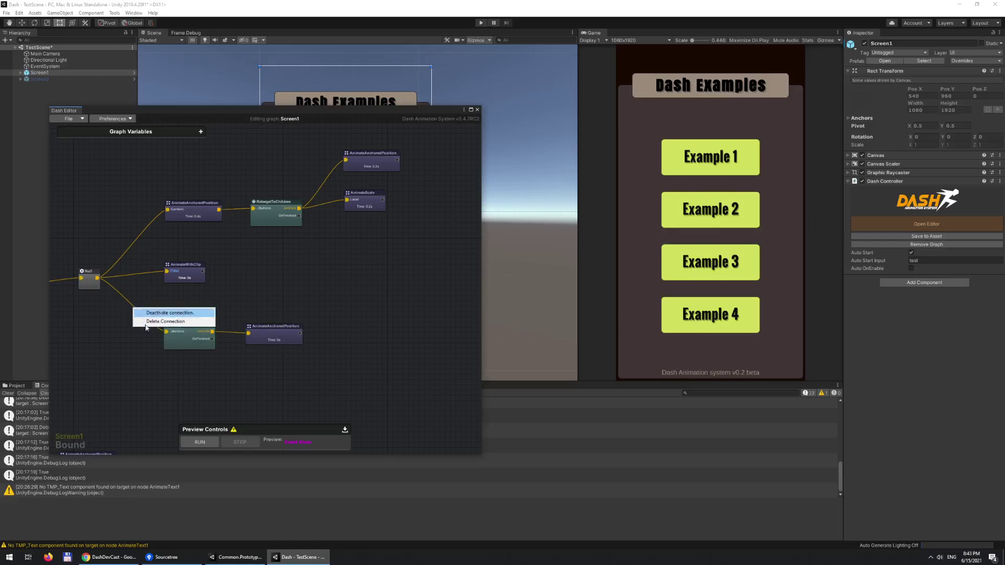
left_click(157, 312)
left_click(200, 443)
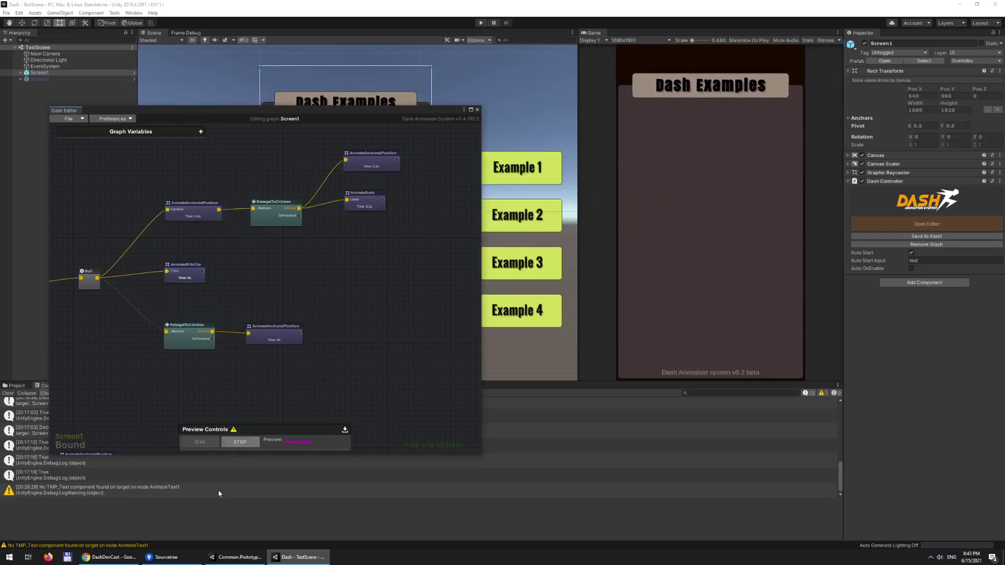
Reactivate the connection from the Null node to the lower RetargetToChildren node and run the preview again.
right_click(141, 313)
left_click(175, 320)
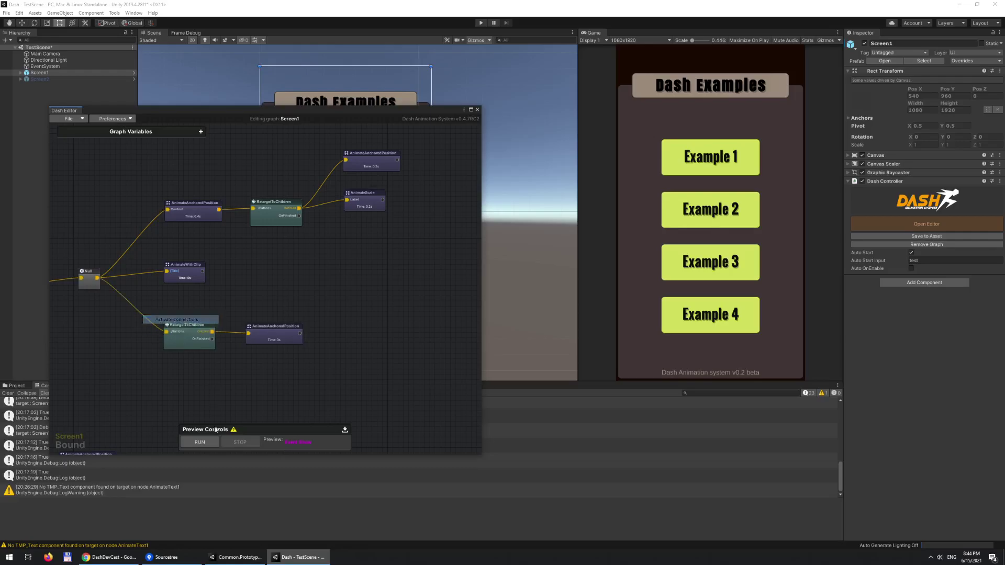
left_click(200, 442)
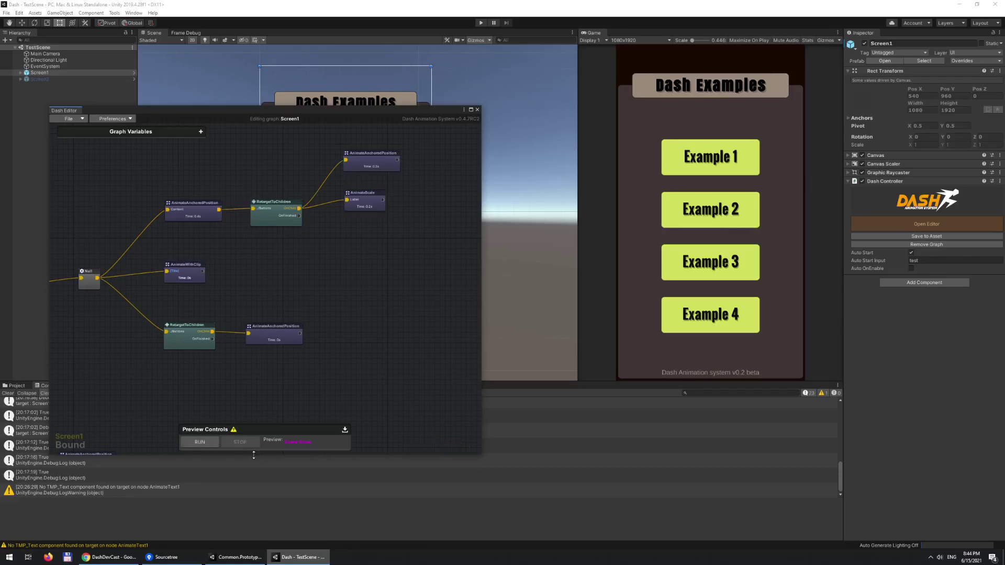
Examine the upper branch's RetargetToChildren settings and those of the AnimateAnchoredPosition node it feeds.
left_click(266, 222)
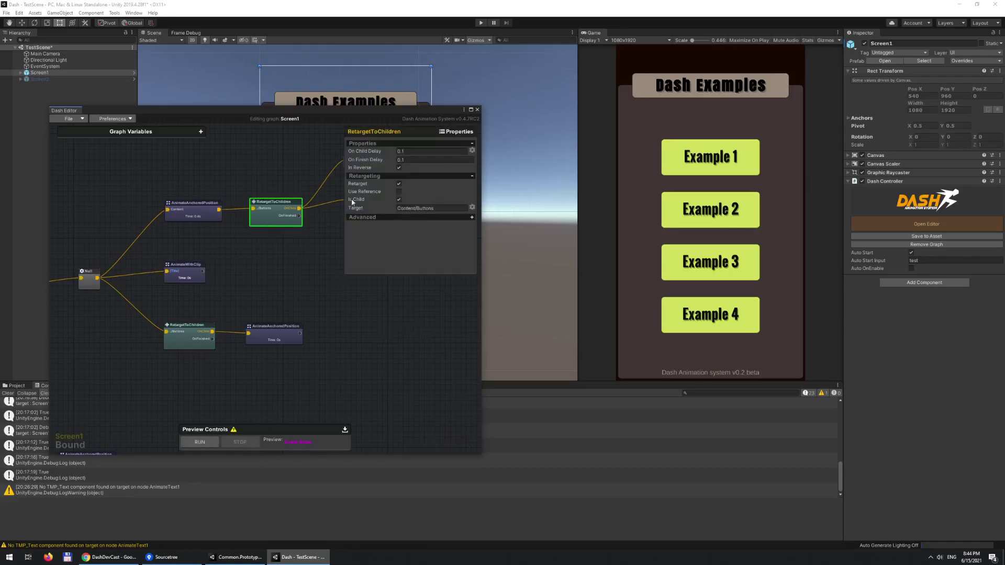
left_click(368, 161)
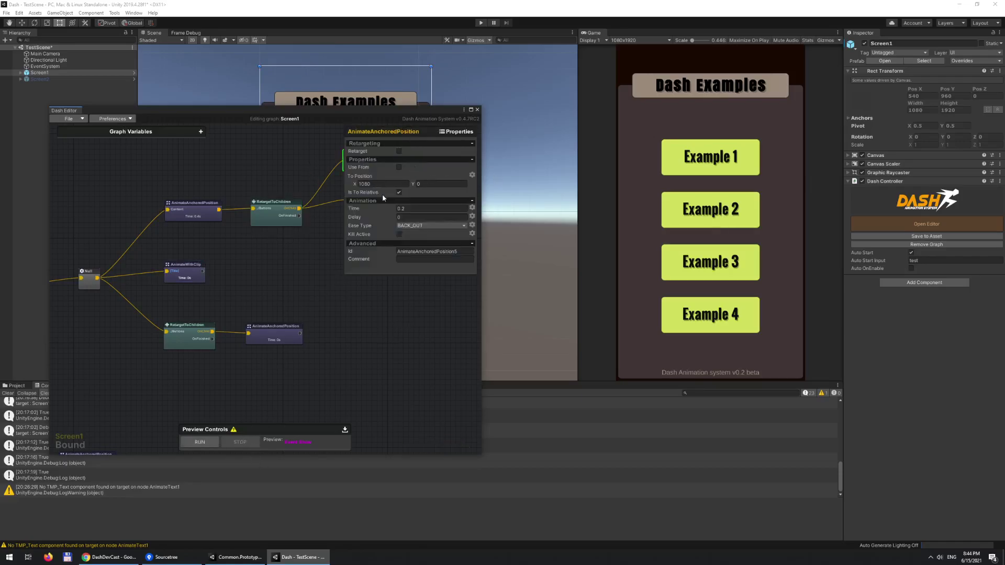
left_click(354, 291)
left_click(389, 163)
left_click(299, 157)
Examine the position and timing settings of the upper AnimateAnchoredPosition node that targets Content.
left_click(204, 216)
left_click_drag(144, 169, 224, 256)
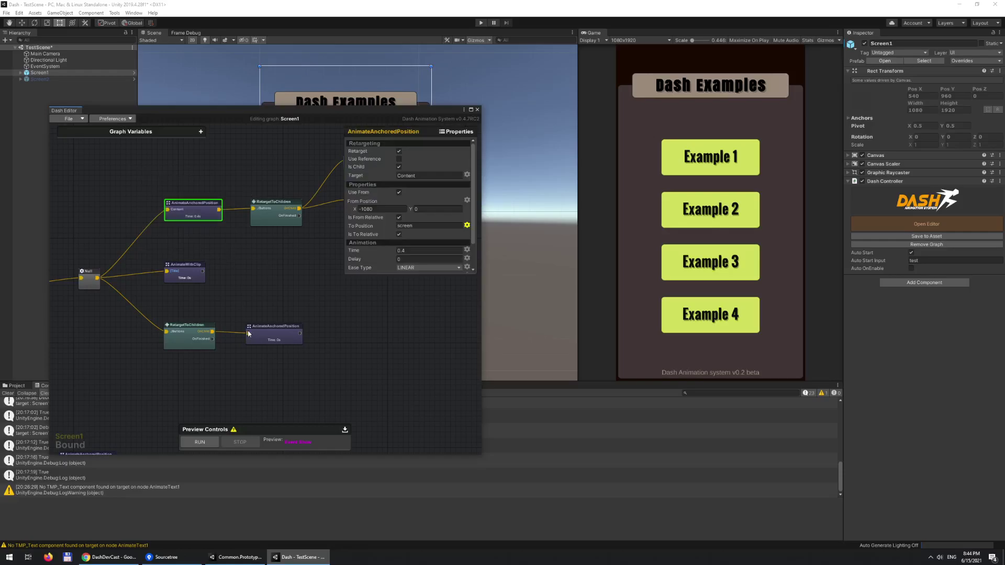
left_click(244, 275)
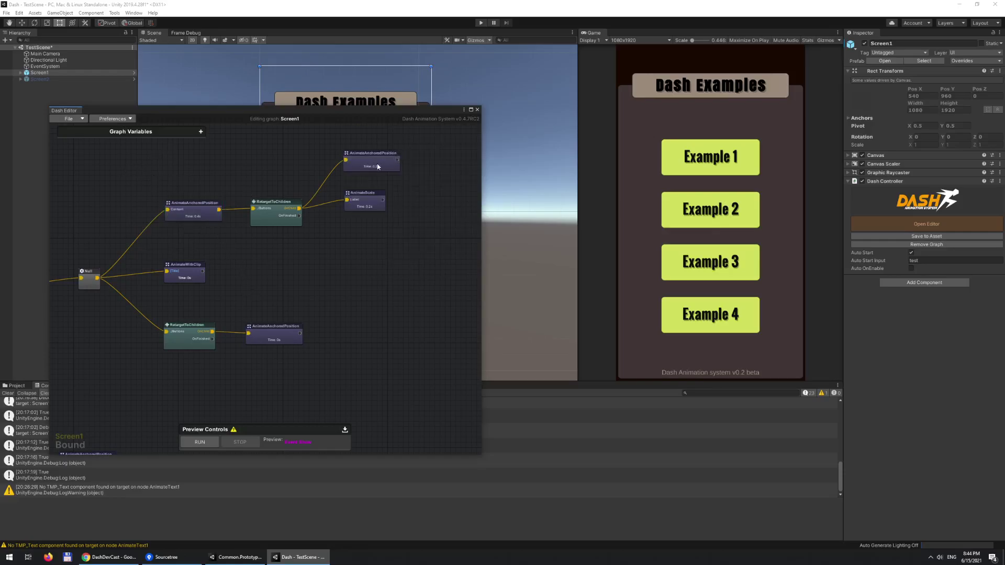
left_click(173, 212)
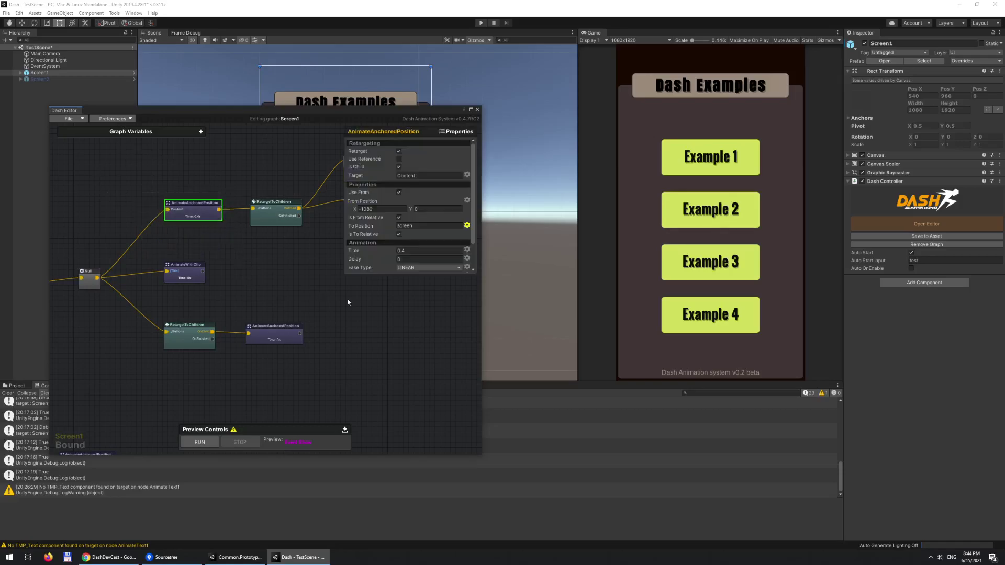
left_click(290, 277)
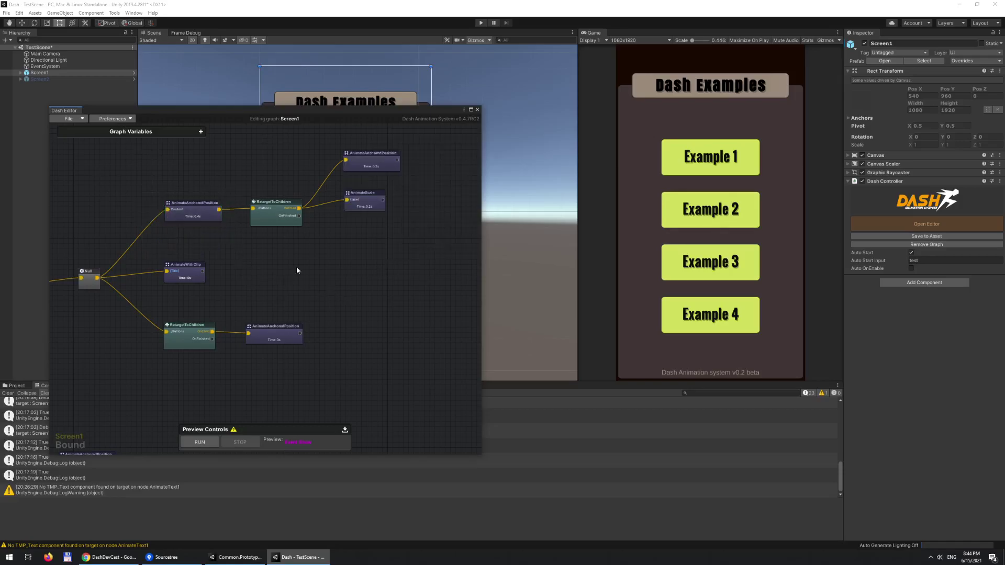
Select the two lower branch nodes as a group, and inspect the AnimateWithClip node's target and clip settings.
middle_click_drag(295, 273, 315, 301)
left_click_drag(183, 343, 407, 393)
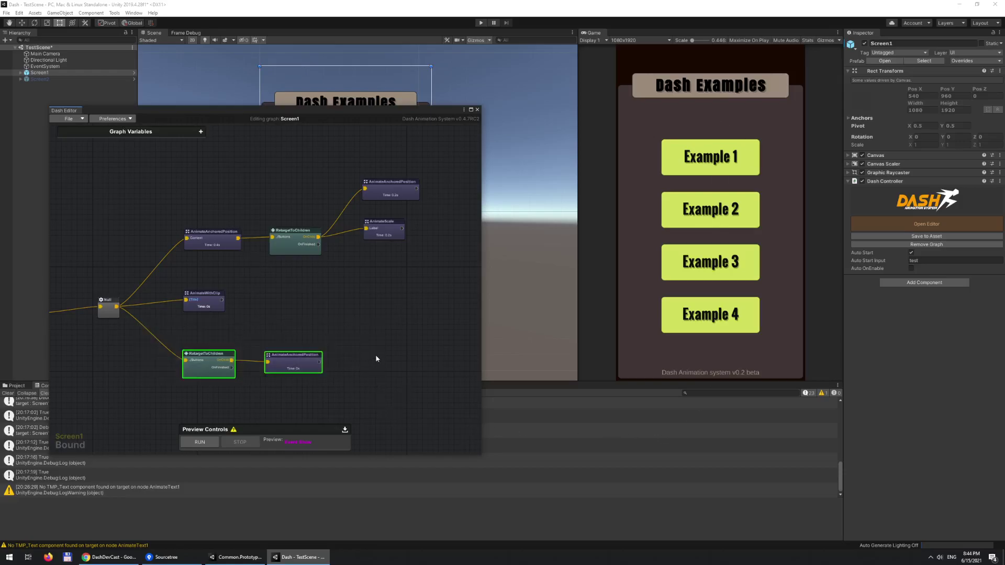
middle_click_drag(376, 359, 390, 338)
left_click(243, 271)
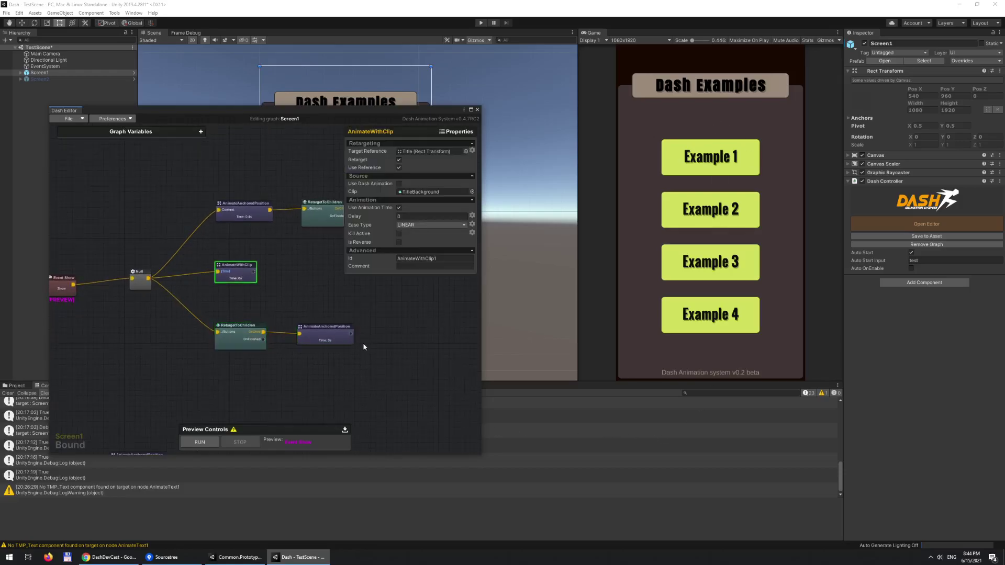
middle_click_drag(293, 274, 255, 285)
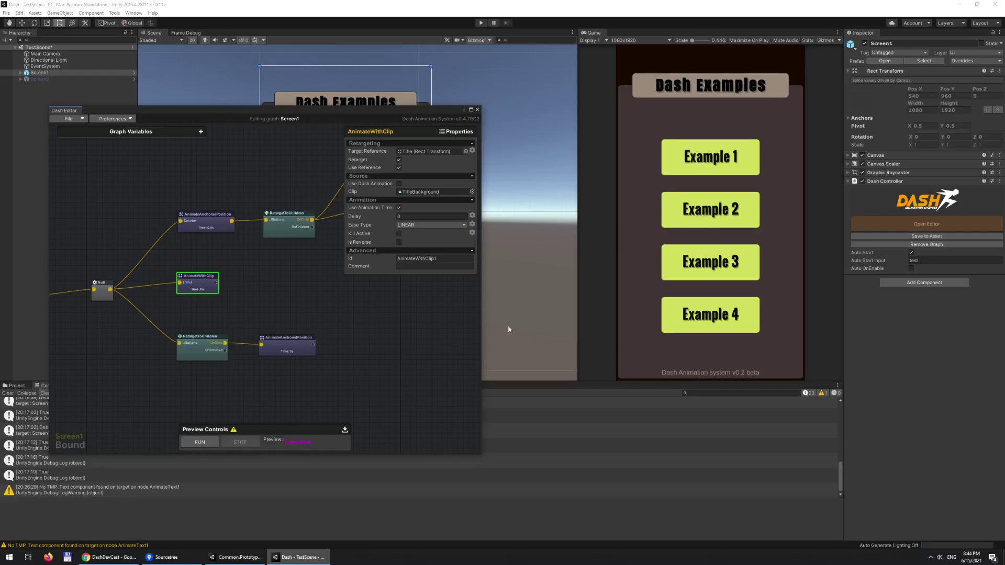
Review the upper branch as a group and the Content AnimateAnchoredPosition node that begins it.
middle_click_drag(267, 322, 186, 350)
left_click_drag(101, 204, 305, 280)
left_click(307, 312)
left_click(129, 256)
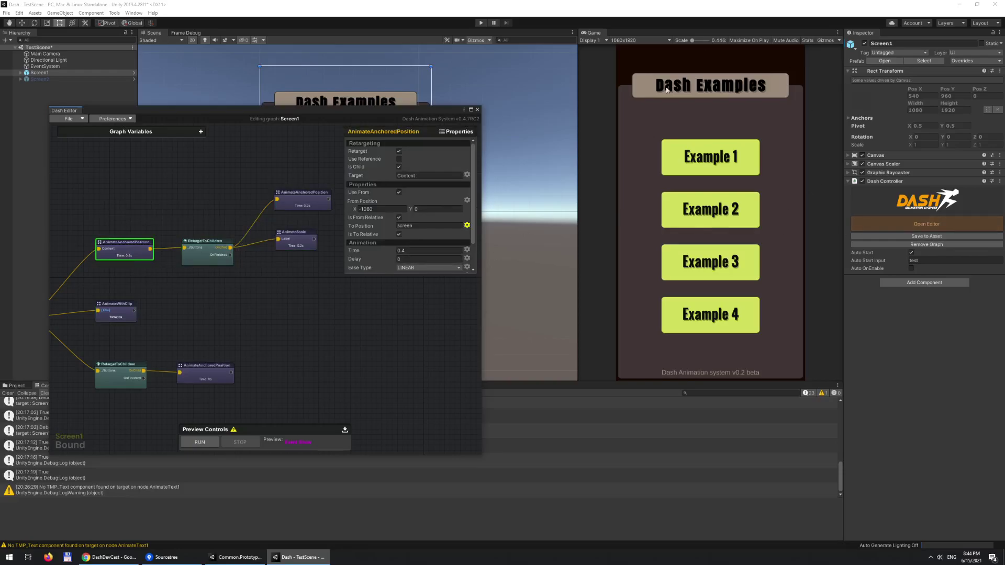
left_click(230, 316)
Inspect the upper RetargetToChildren node with its button position and label scale animations, and run the animation preview.
left_click(200, 264)
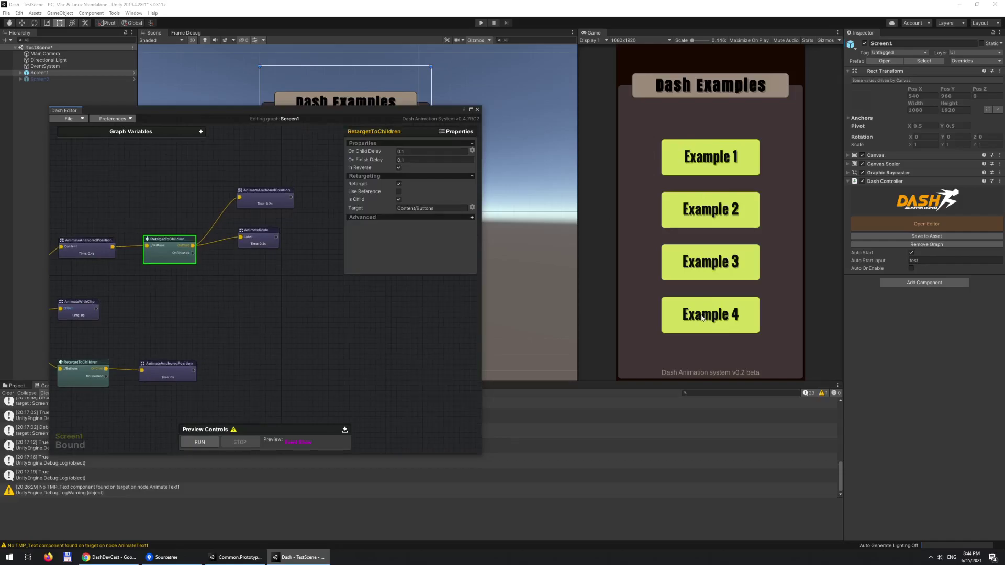
left_click(275, 284)
left_click(266, 198)
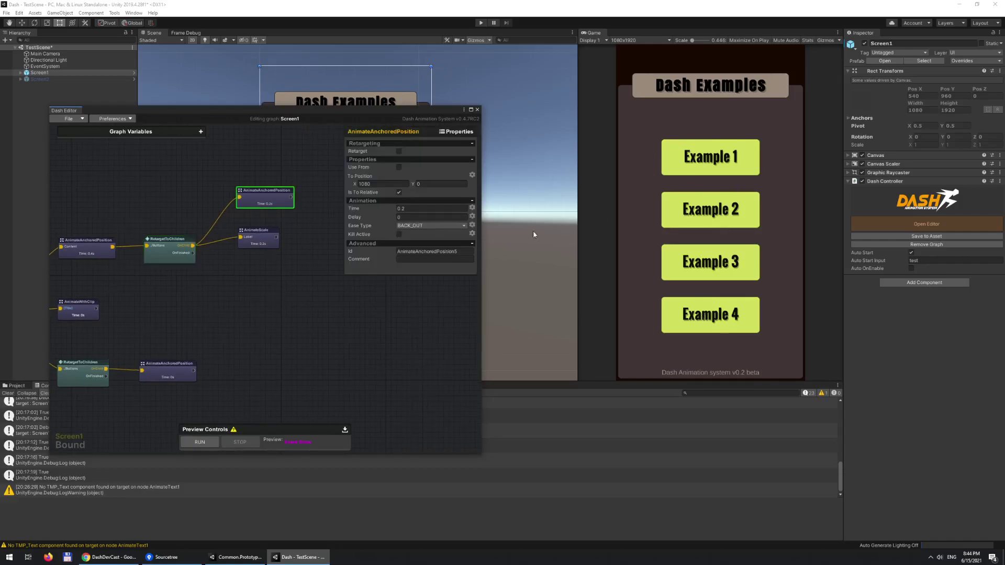
left_click(254, 253)
left_click(262, 238)
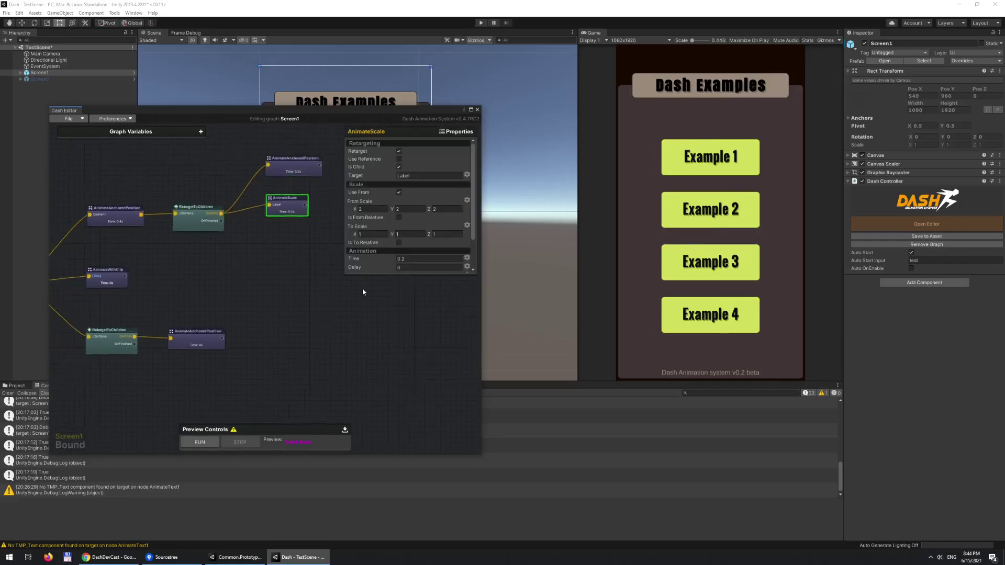
left_click(199, 442)
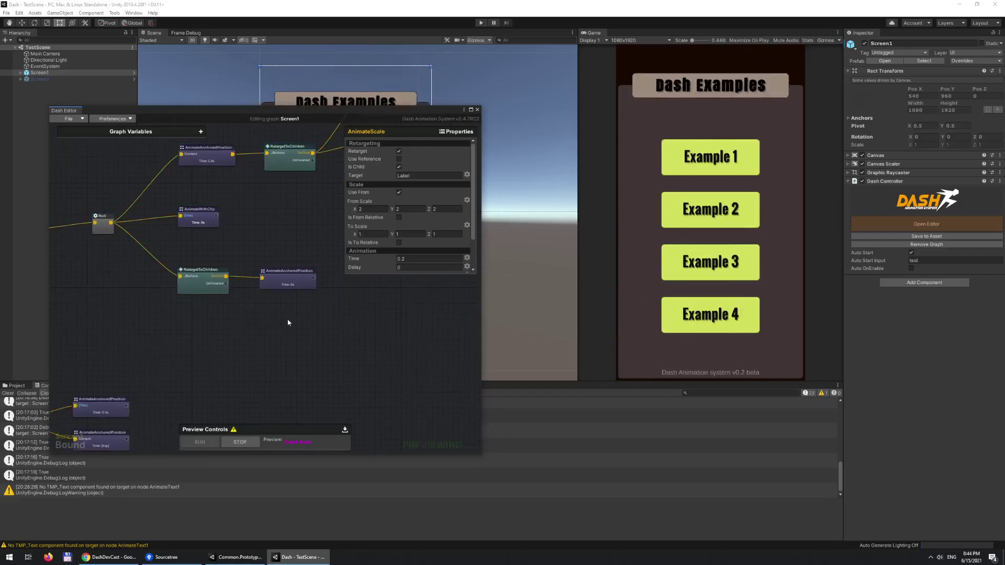
left_click(246, 279)
right_click(249, 275)
left_click(302, 228)
right_click(236, 277)
left_click(290, 207)
right_click(269, 232)
left_click(267, 206)
middle_click_drag(267, 206, 304, 286)
scroll(261, 291, "down", 2)
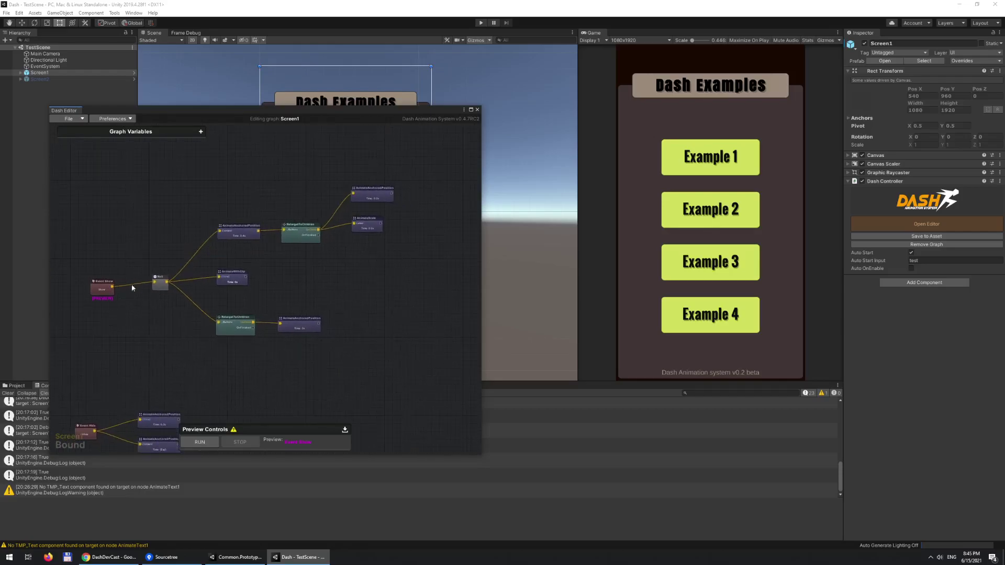
Create a SendCustomEvent node in the free area beyond the animation branches.
right_click(373, 274)
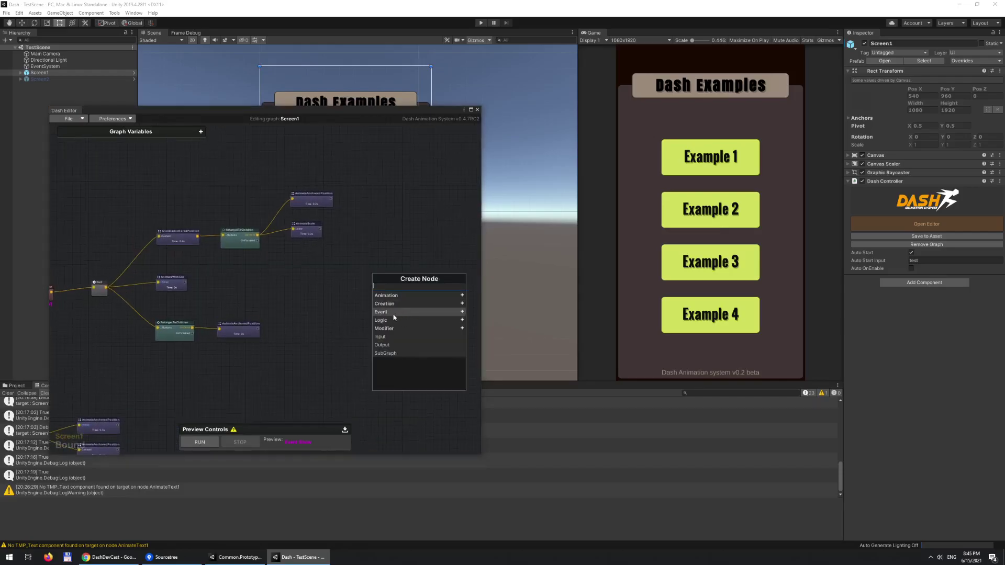
left_click(395, 312)
left_click(397, 330)
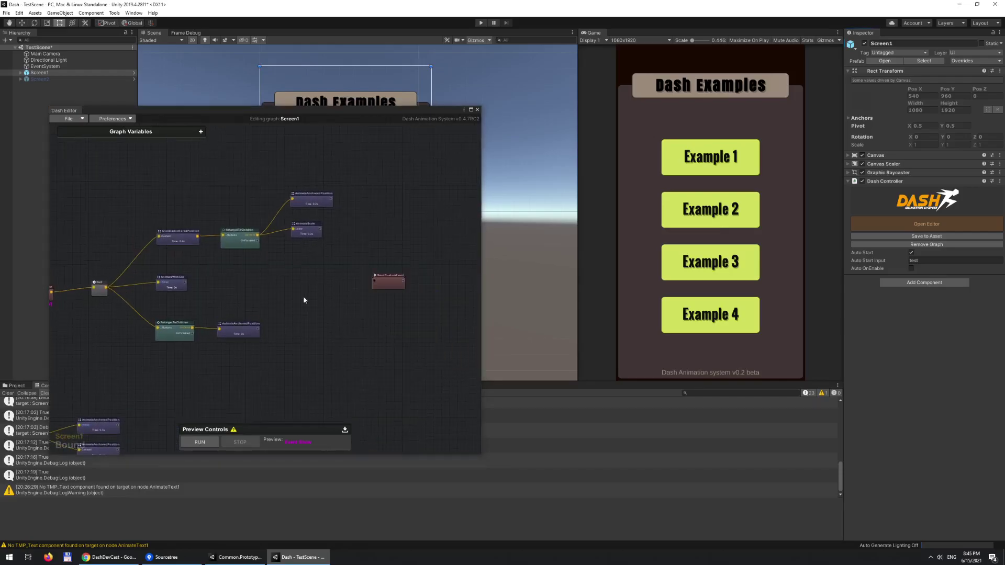
middle_click_drag(166, 308, 269, 294)
middle_click_drag(192, 312, 44, 333)
Set the SendCustomEvent node's event name to OnShown.
left_click(344, 287)
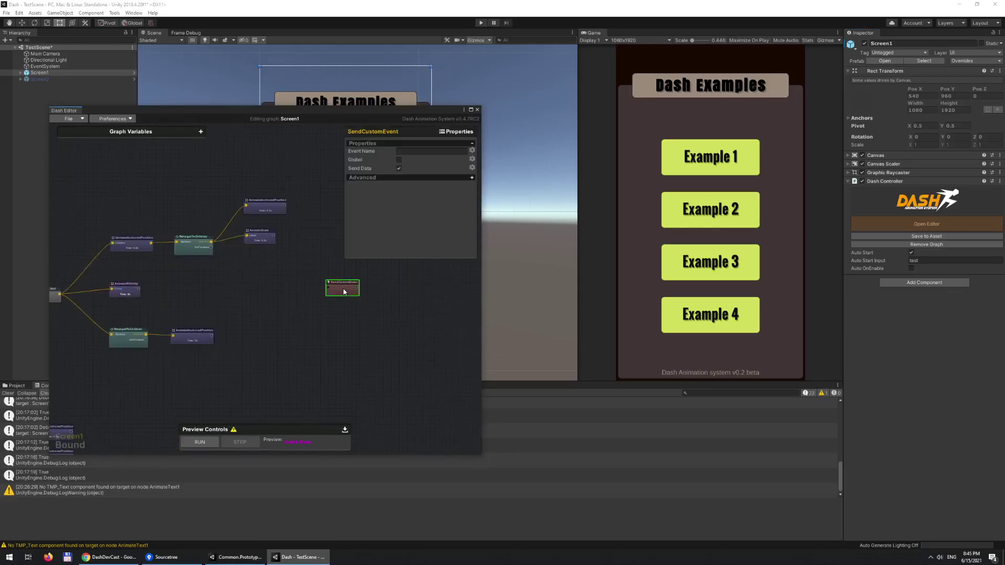
left_click(424, 152)
type("OnShown")
left_click(410, 291)
left_click(309, 352)
Inspect the event name of the OnCustomEvent node that starts the upper graph.
middle_click_drag(278, 322, 360, 298)
left_click(103, 284)
right_click(387, 294)
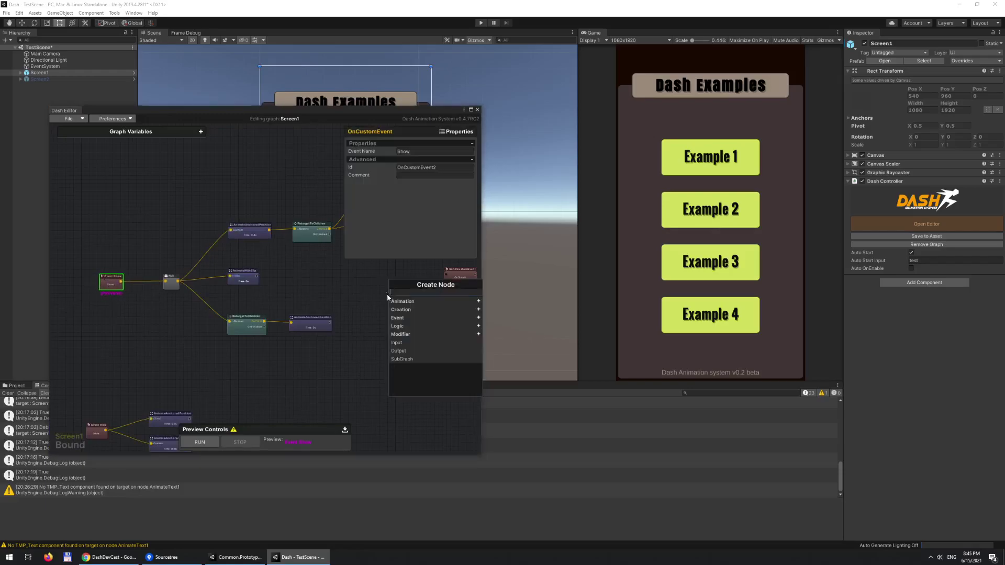
left_click(378, 292)
mouse_move(375, 290)
middle_mouse_down()
mouse_move(334, 295)
mouse_move(346, 265)
middle_mouse_up()
scroll(334, 295, "up", 3)
mouse_move(361, 333)
middle_mouse_down()
mouse_move(368, 294)
mouse_move(354, 308)
mouse_move(364, 326)
middle_mouse_up()
Inspect the retargeting, clip and animation settings of the AnimateWithClip node in the lower branches.
left_click_drag(135, 322, 348, 361)
middle_click_drag(348, 361, 312, 359)
left_click(312, 359)
left_click(139, 315)
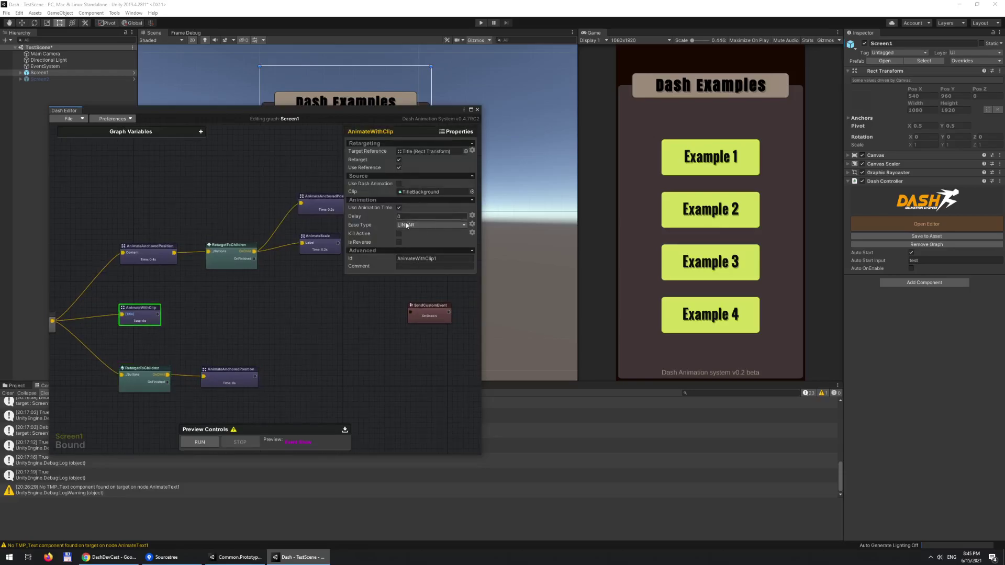
left_click(203, 319)
middle_click_drag(162, 286, 176, 300)
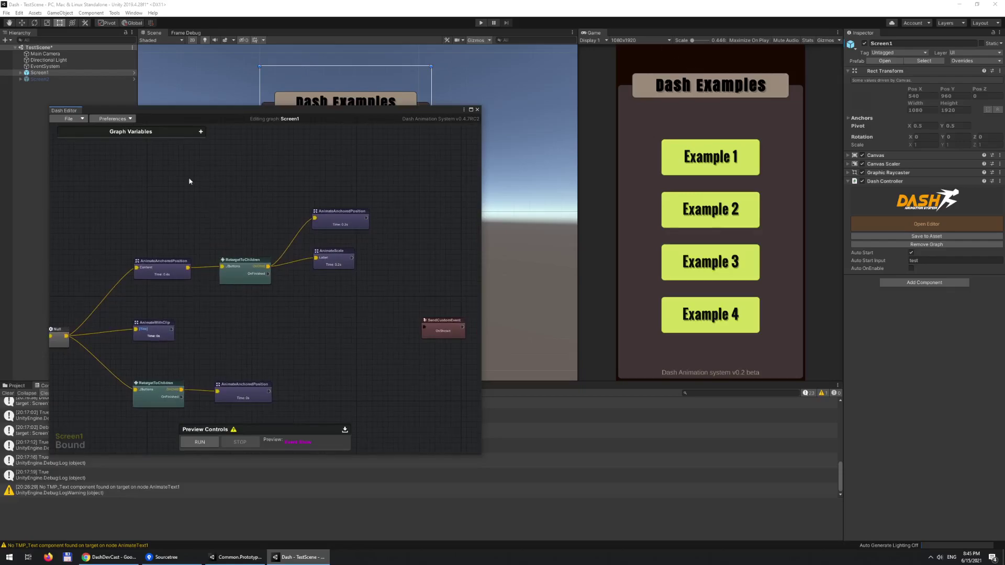
Examine the durations and delays along the upper branch: Content position, RetargetToChildren, and the button position and label scale animations.
left_click(166, 274)
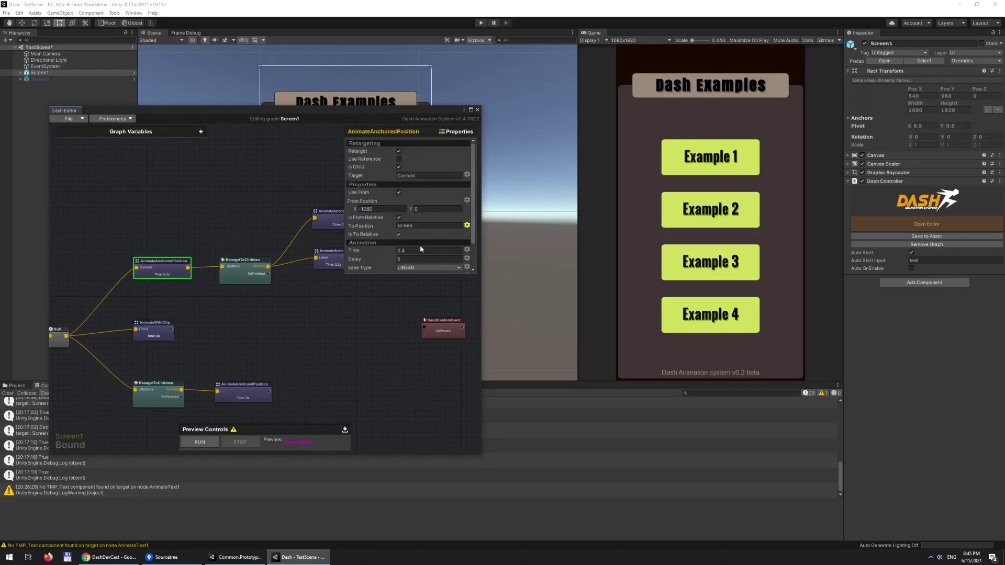
left_click(246, 277)
middle_click_drag(255, 291, 237, 339)
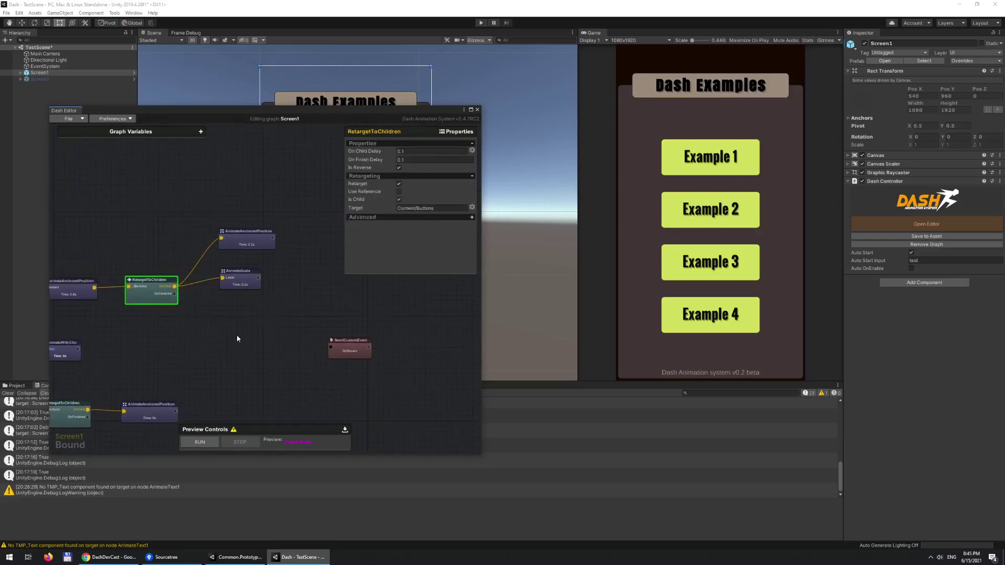
left_click(264, 243)
left_click(245, 283)
left_click(262, 245)
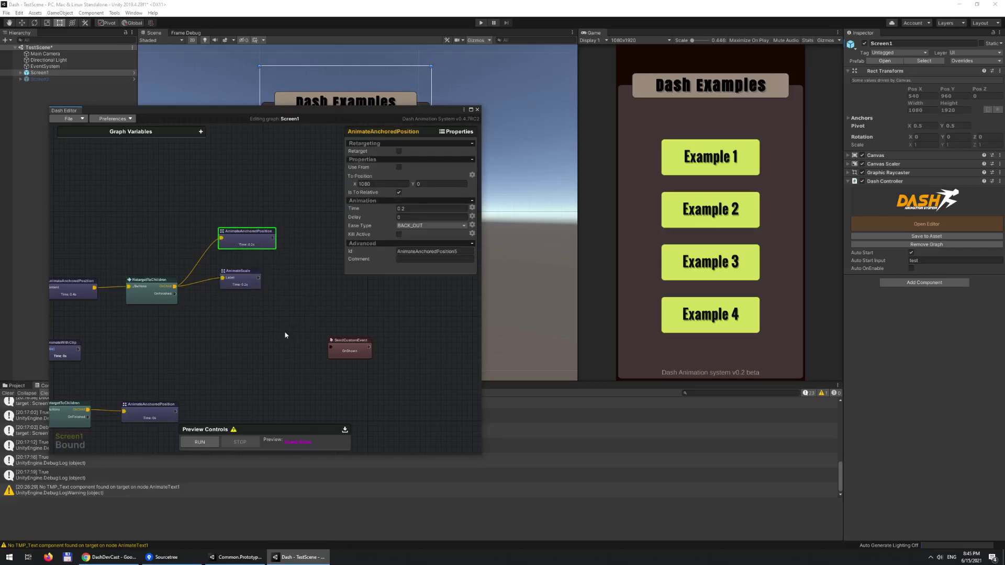
middle_click_drag(240, 347, 274, 333)
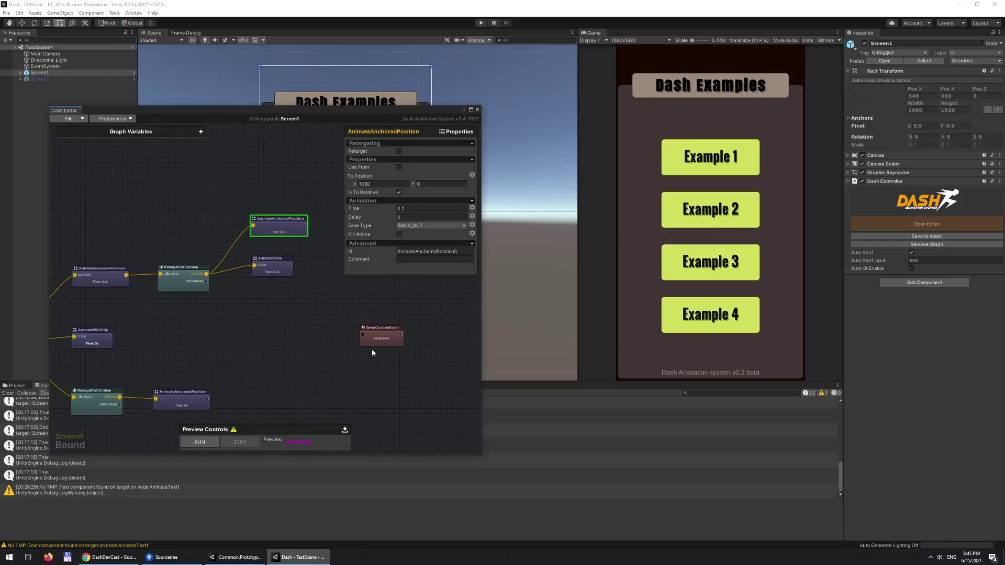
left_click(103, 283)
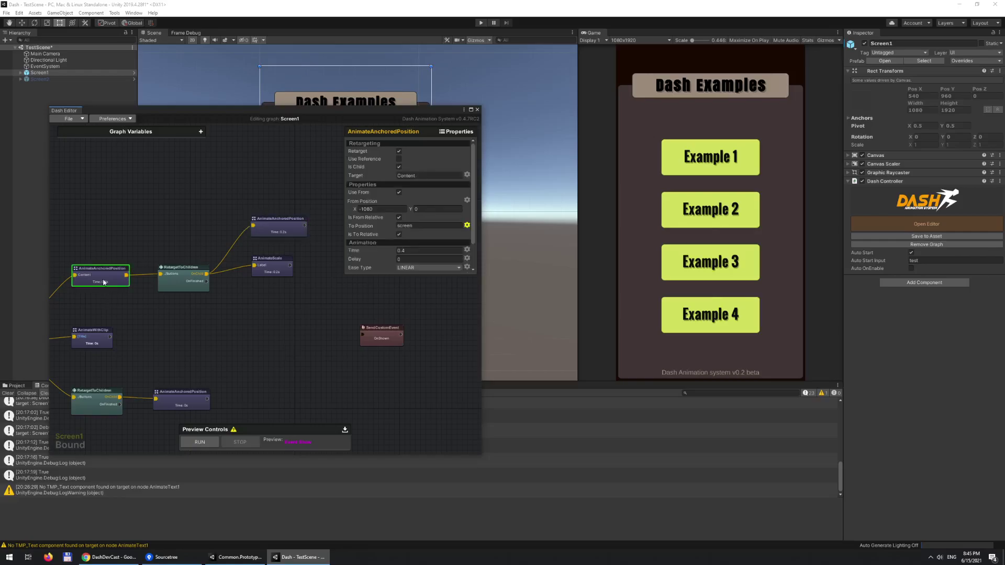
middle_click_drag(267, 347, 286, 332)
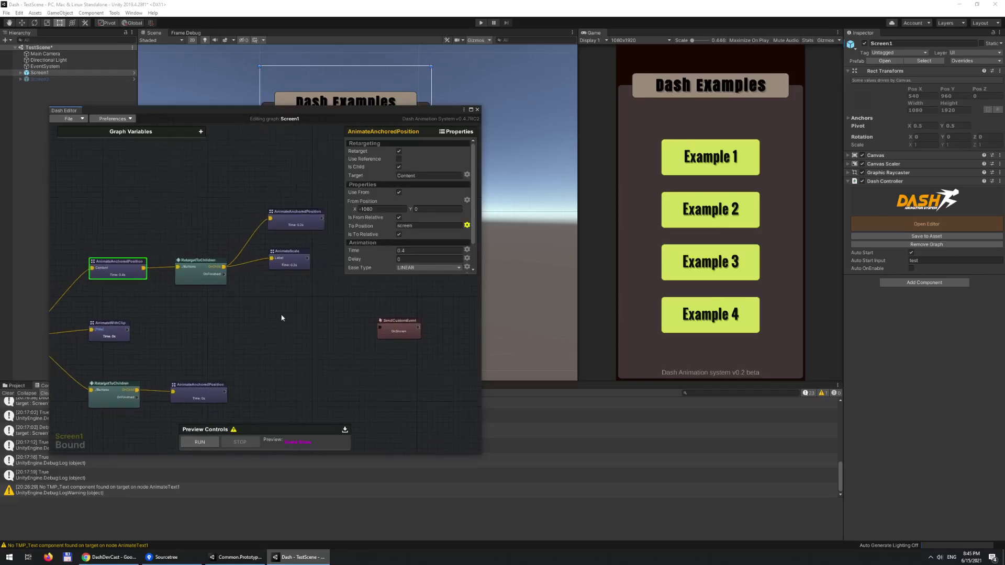
Connect the OnFinished output of the upper RetargetToChildren node to SendCustomEvent and run the preview.
middle_click_drag(348, 319, 248, 315)
left_click(229, 302)
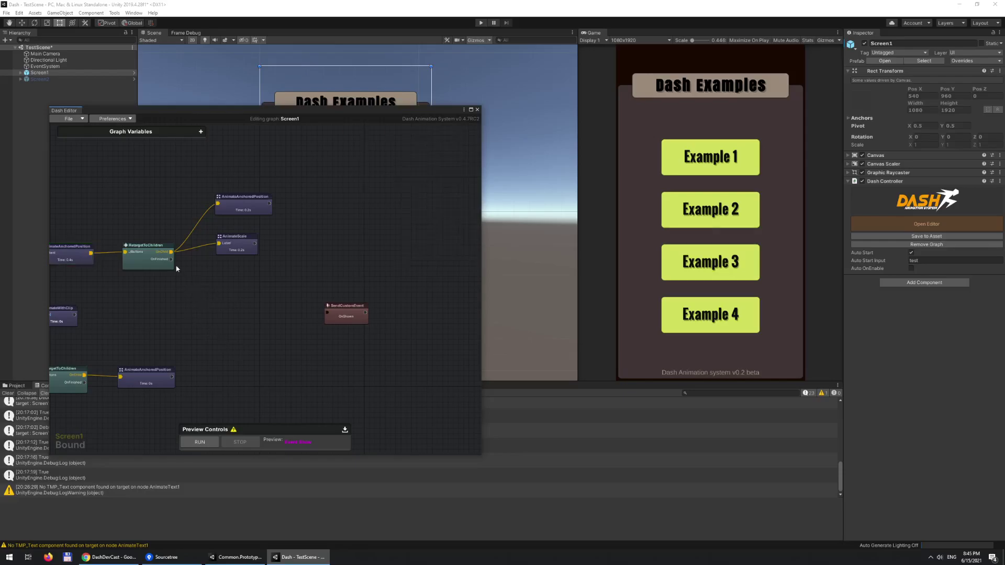
left_click_drag(172, 262, 317, 323)
middle_click_drag(233, 364, 300, 358)
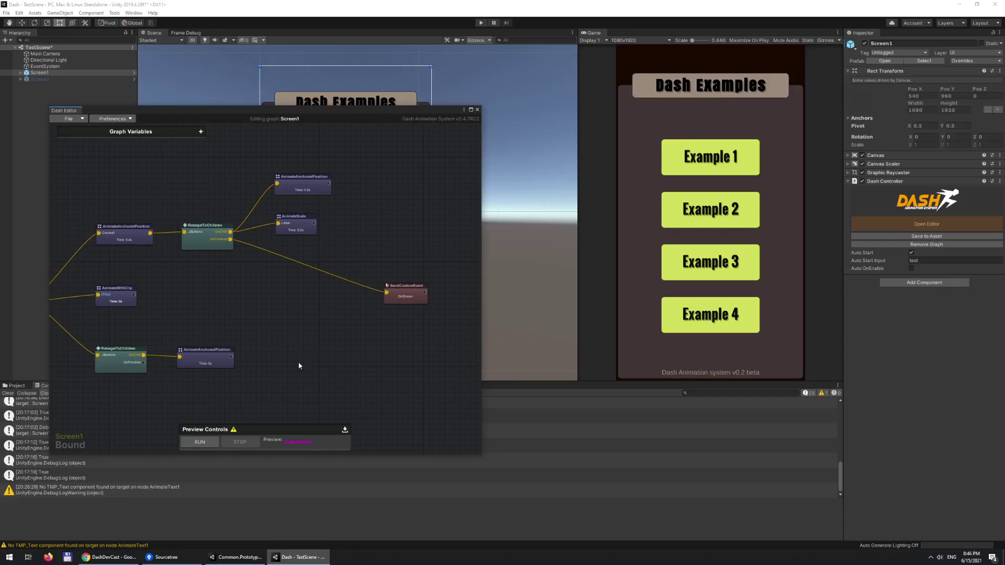
left_click(200, 442)
Move the AnimateWithClip and lower RetargetToChildren branches down to make room below the upper branch.
middle_click_drag(385, 347, 456, 301)
left_click_drag(180, 255, 294, 347)
left_click_drag(215, 338, 213, 378)
left_click(313, 329)
Create an AnimateText node between the upper branch and AnimateWithClip, and connect the Null node's output to it.
middle_click_drag(243, 295, 280, 313)
right_click(227, 284)
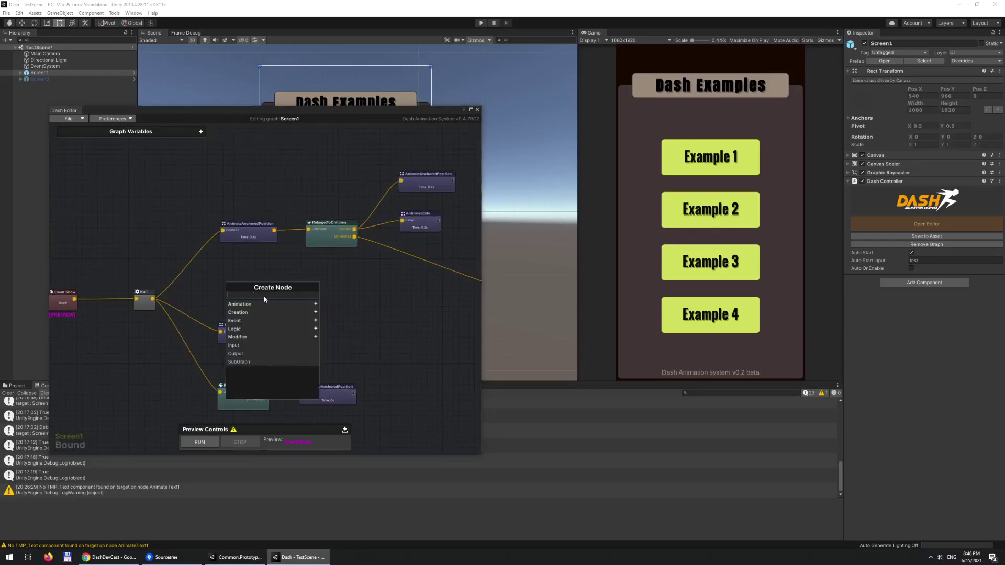
left_click(246, 304)
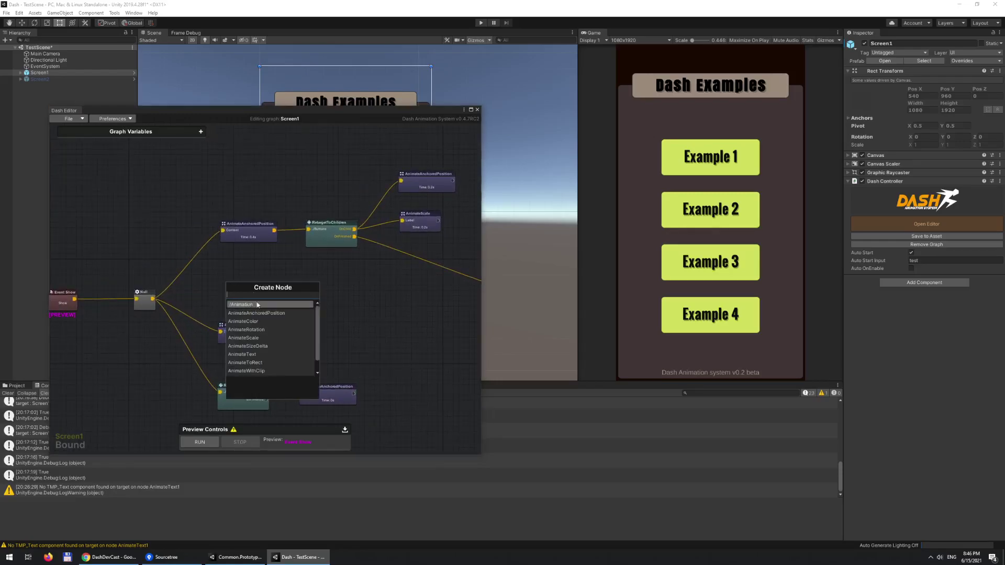
left_click(268, 354)
left_click_drag(153, 299, 246, 299)
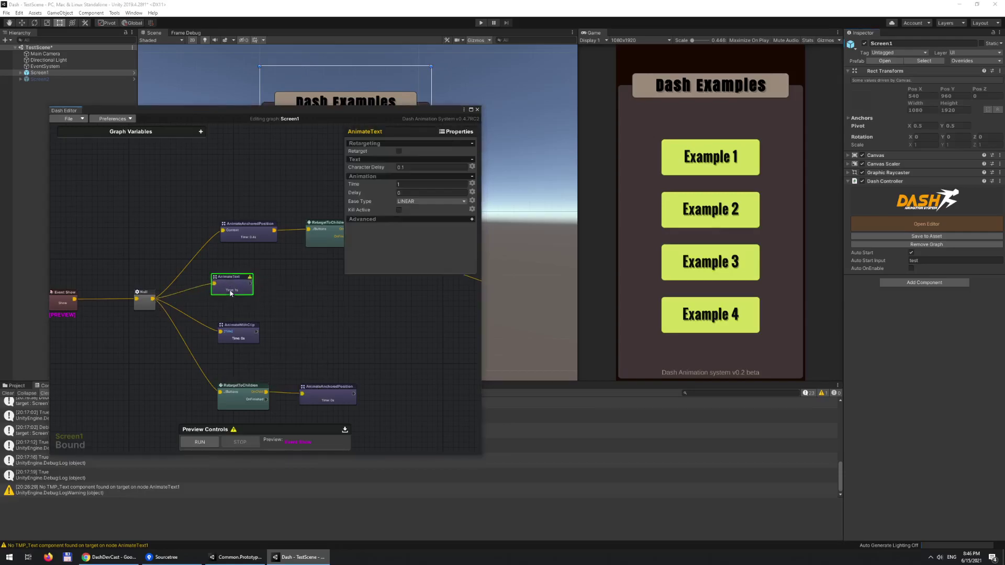
Enable Retarget and Use Reference on AnimateText and assign the Title's Text object as target reference.
left_click(399, 151)
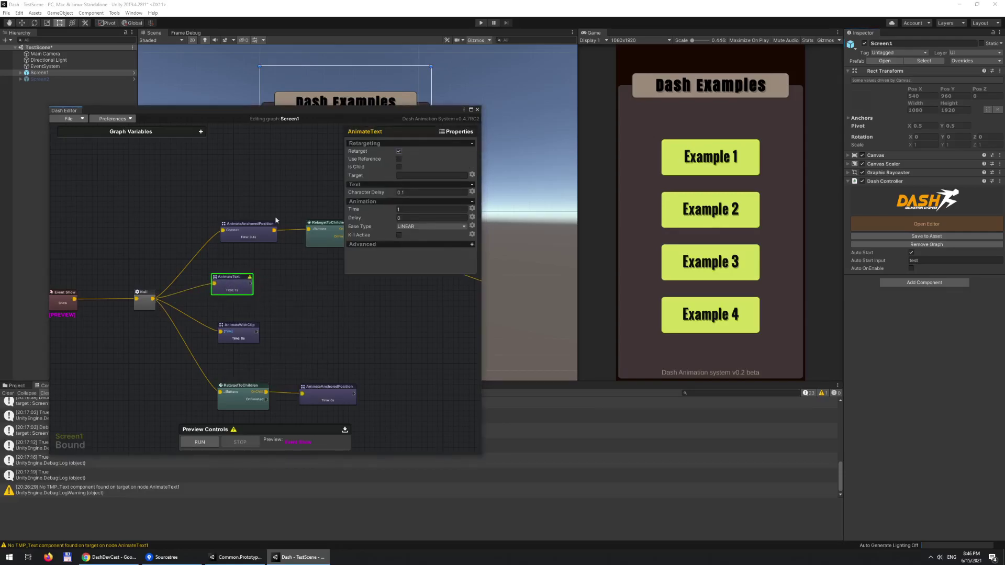
left_click(21, 73)
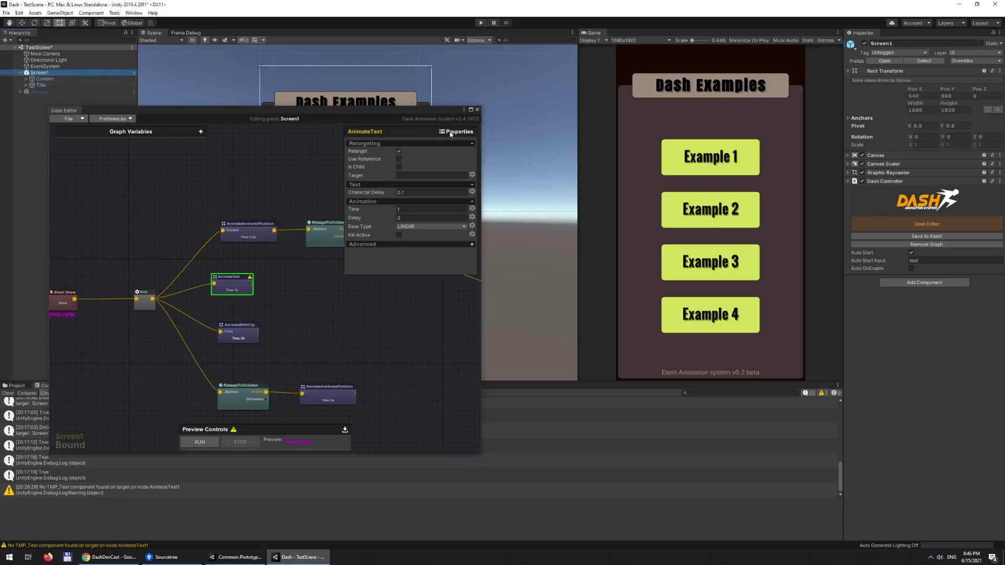
left_click(399, 159)
left_click(26, 85)
left_click_drag(263, 133, 418, 168)
left_click(288, 307)
Set the AnimateText node's character delay to 0.5 and run the animation preview.
left_click(242, 288)
left_click(420, 184)
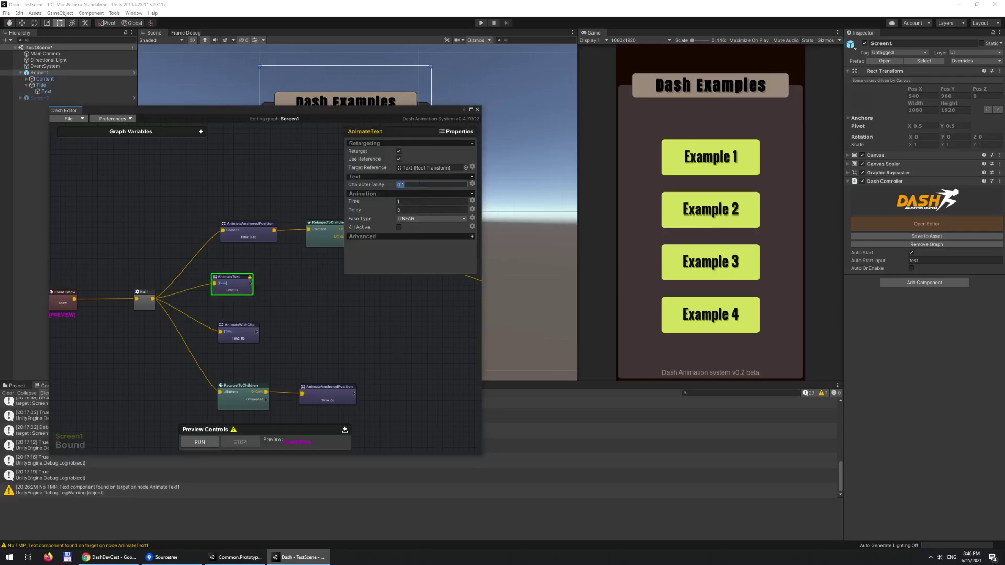
type("0")
left_click(412, 316)
middle_click_drag(378, 349, 354, 297)
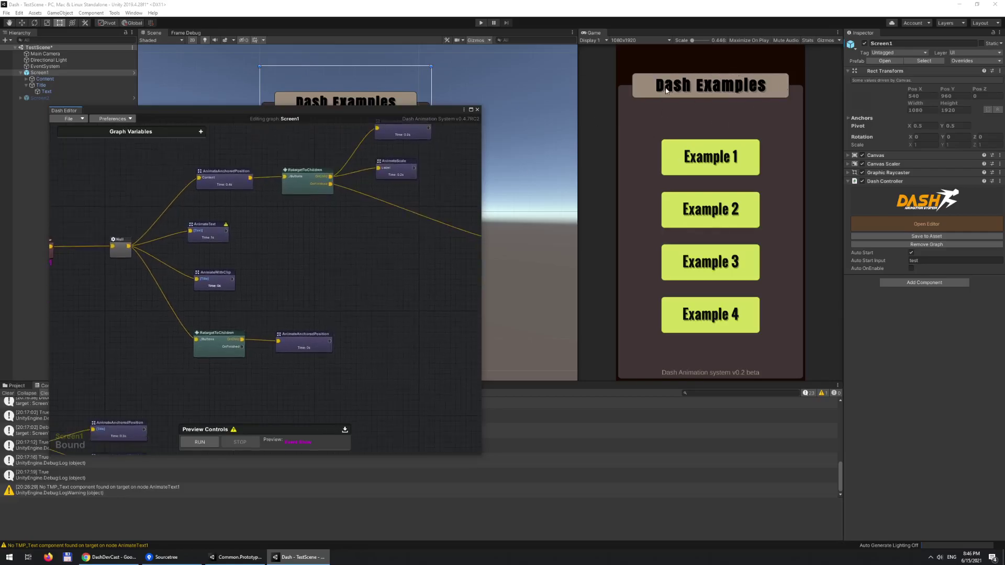
left_click(207, 442)
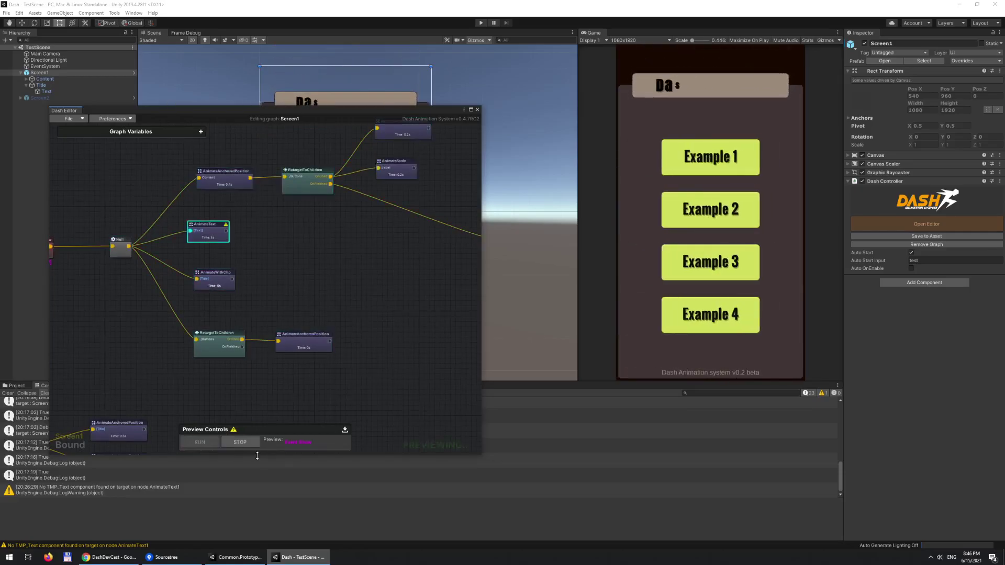
middle_click_drag(472, 281, 346, 272)
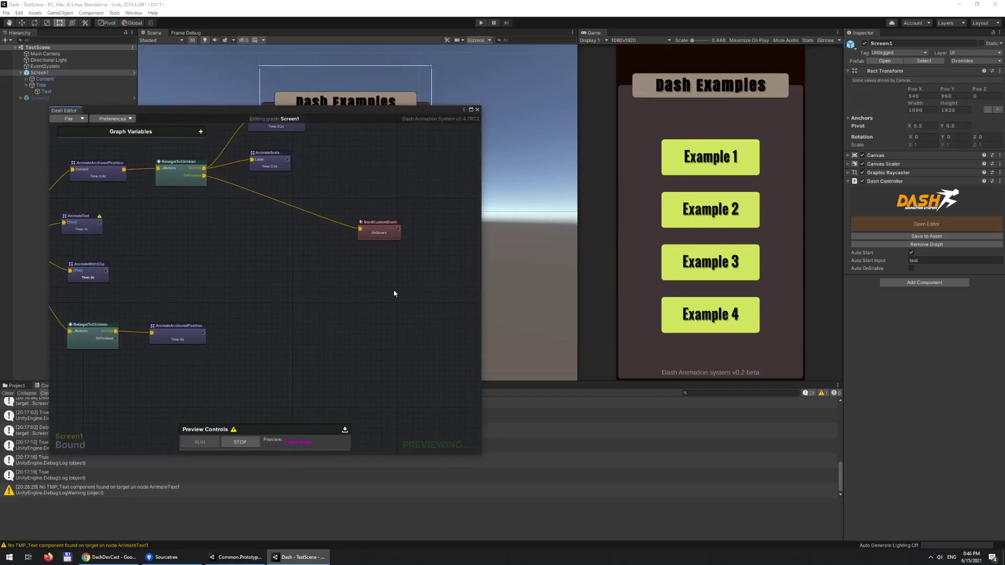
right_click(294, 270)
middle_click_drag(363, 244, 248, 285)
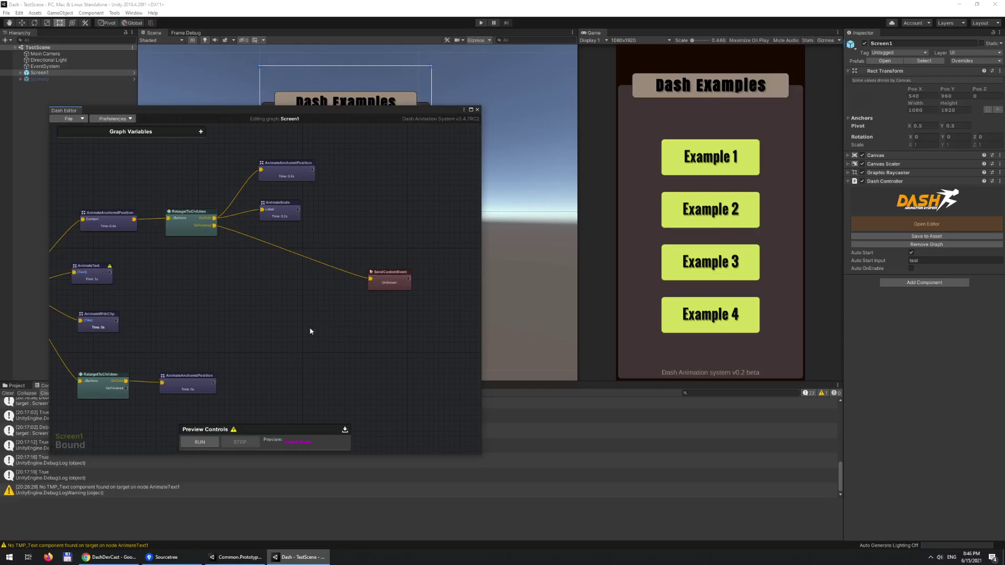
middle_click_drag(253, 308, 309, 313)
right_click(308, 312)
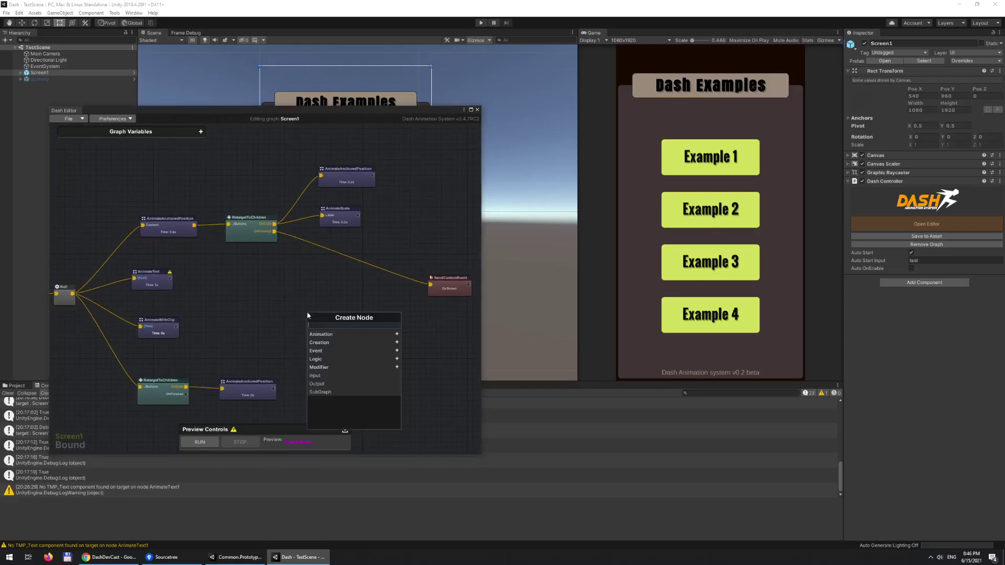
Review the AnimateText settings and shift the node slightly to line up with the other branch nodes.
left_click_drag(137, 252, 255, 303)
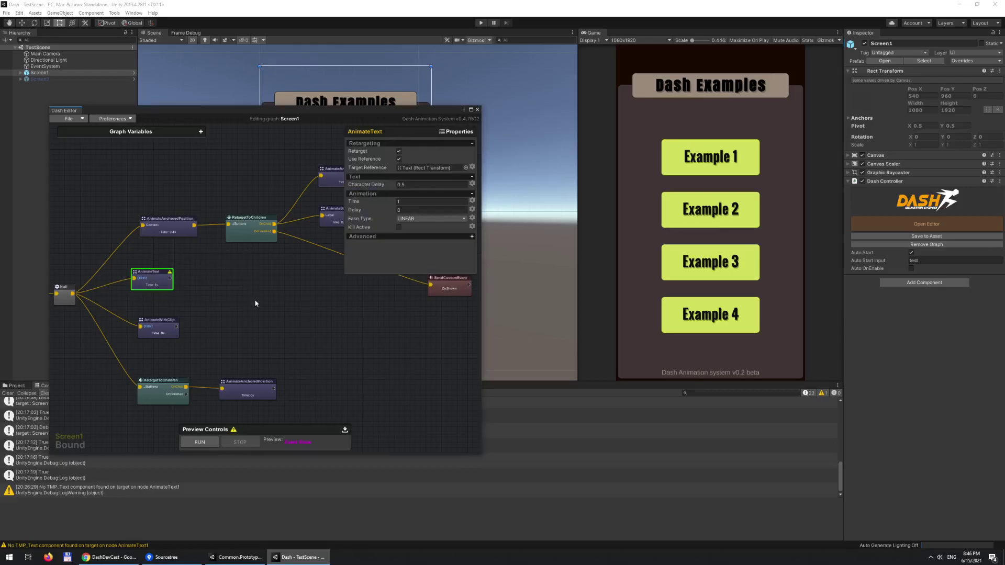
left_click(218, 293)
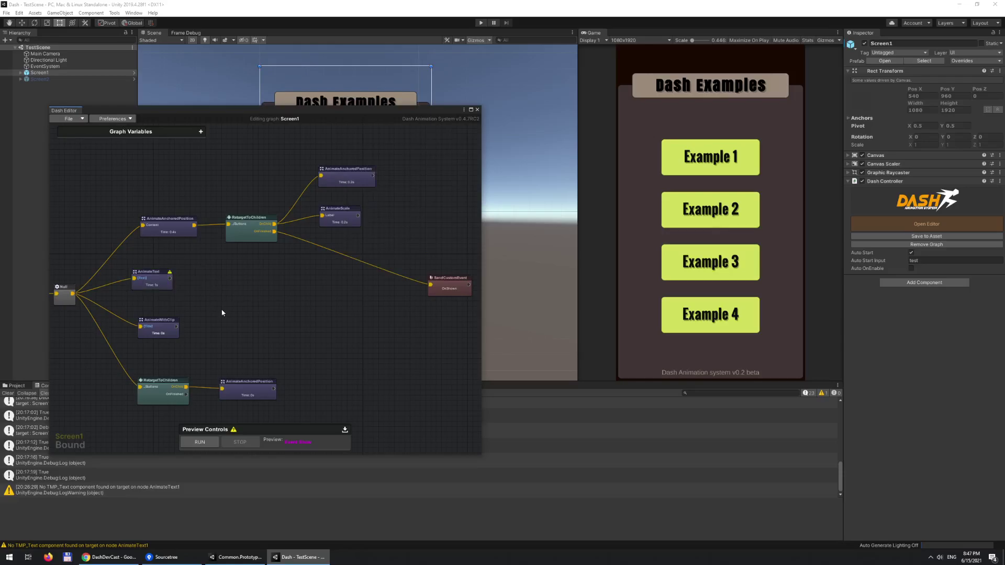
left_click_drag(146, 284, 154, 287)
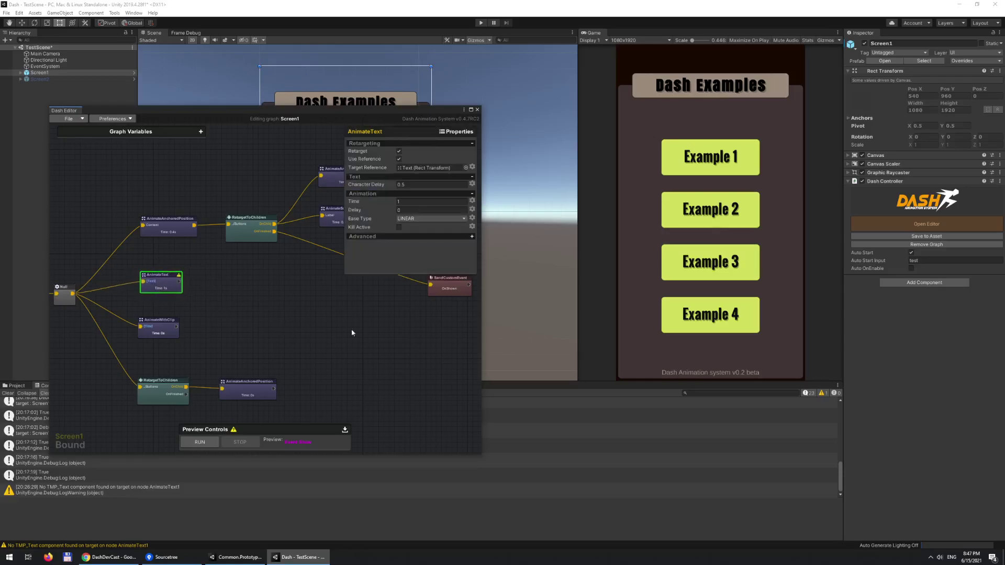
left_click(451, 294)
left_click(167, 287)
left_click(340, 332)
Connect the AnimateText output to SendCustomEvent and delete the RetargetToChildren OnFinished connection to that event.
left_click_drag(180, 284, 431, 285)
right_click(379, 268)
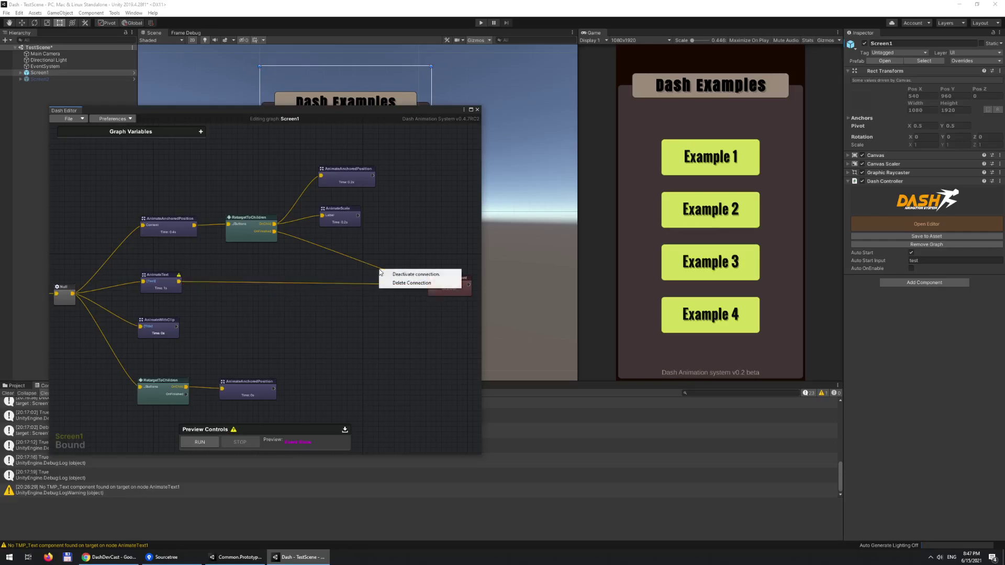
left_click(400, 287)
middle_click_drag(350, 321, 285, 312)
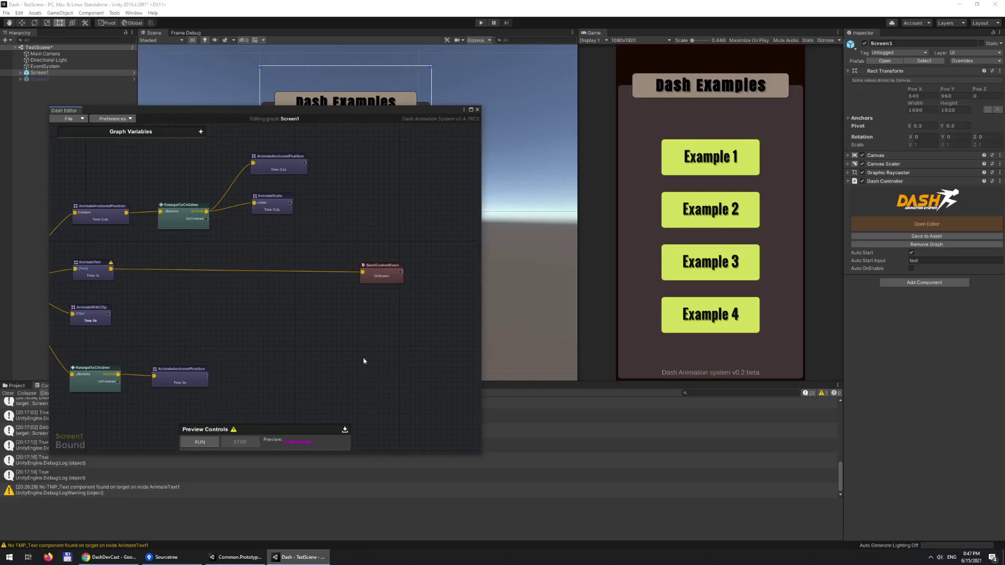
Delete the SendCustomEvent node.
right_click(380, 276)
left_click(403, 290)
mouse_move(292, 276)
middle_mouse_down()
mouse_move(244, 269)
mouse_move(306, 291)
mouse_move(292, 275)
middle_mouse_up()
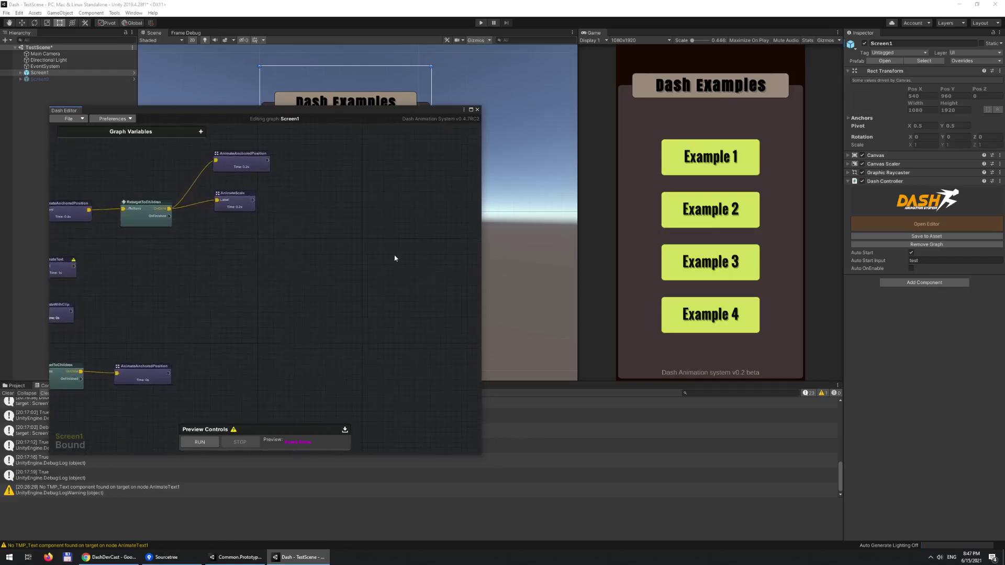
Create a Sound node from the Creation category and position it in the empty area beside the branches.
right_click(395, 258)
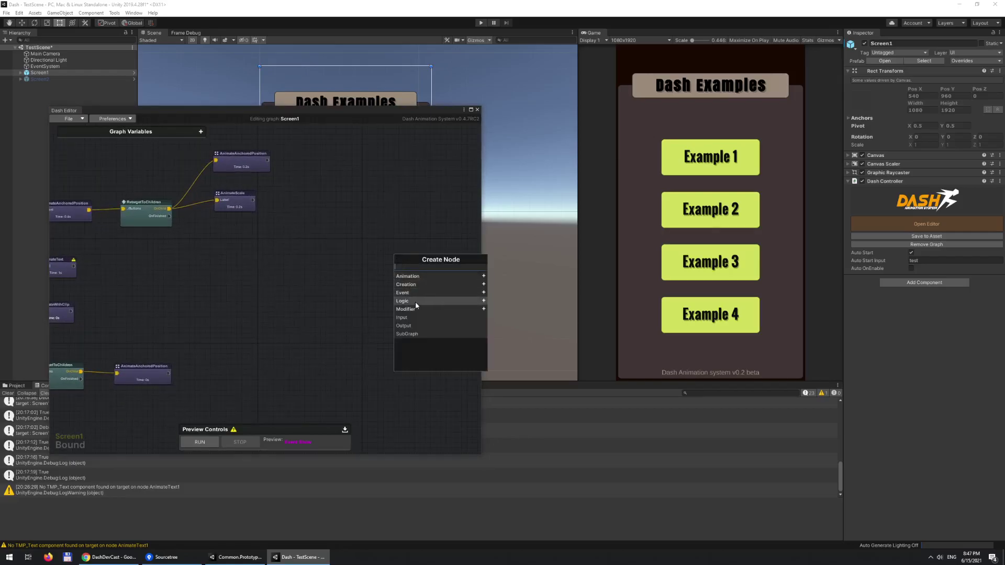
left_click(408, 285)
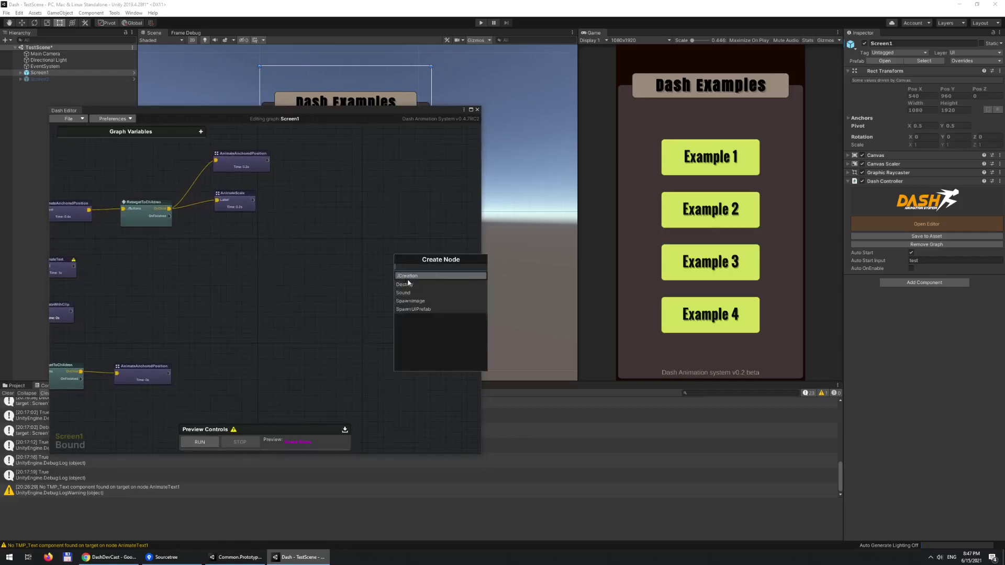
left_click(406, 293)
left_click_drag(404, 270, 384, 285)
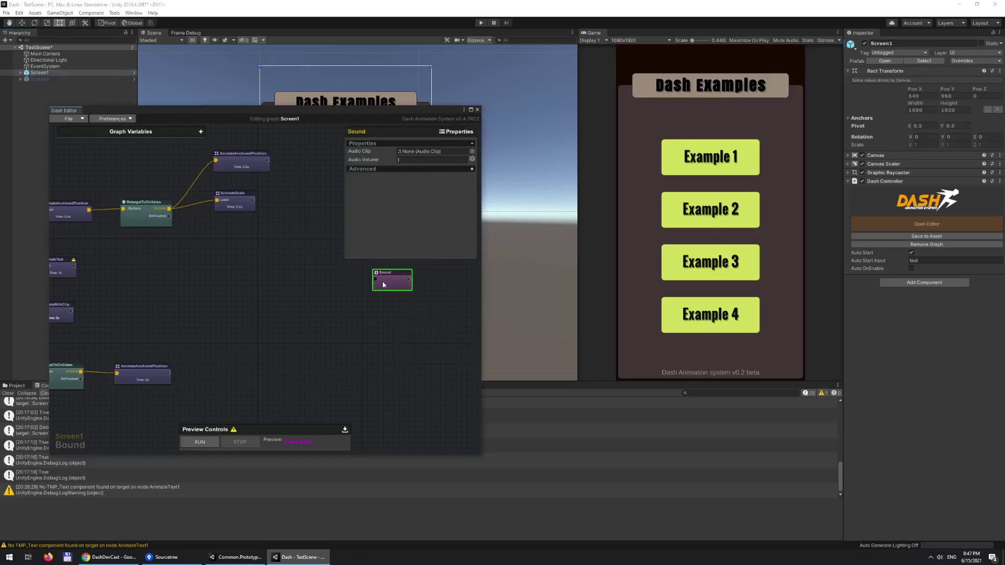
left_click(383, 301)
Inspect the Sound node's Audio Clip and Audio Volume properties.
left_click(388, 283)
left_click(473, 151)
double_click(375, 218)
left_click(272, 281)
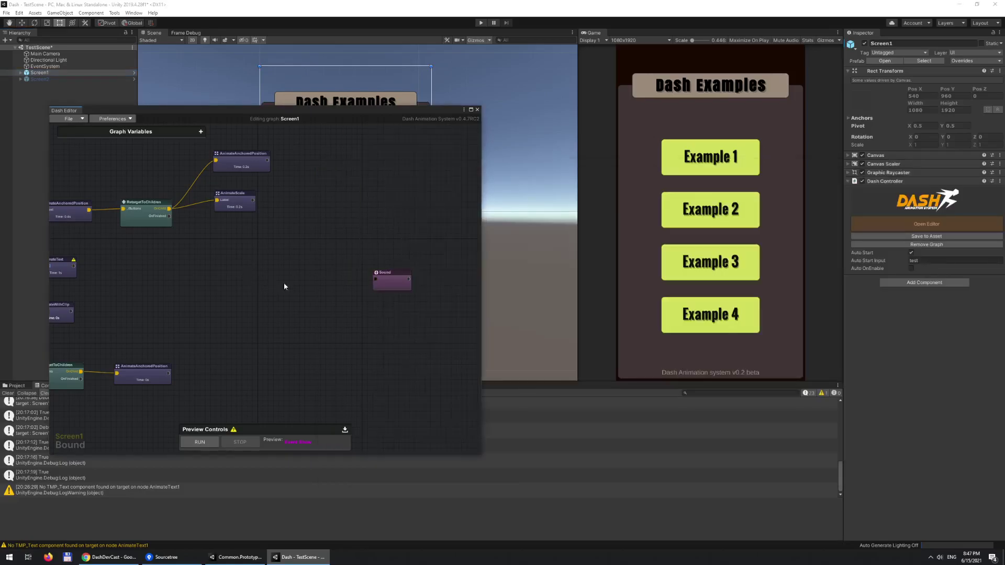
Connect the OnFinished output of the upper RetargetToChildren node to the Sound node and run the preview.
left_click_drag(170, 216, 376, 279)
left_click(209, 445)
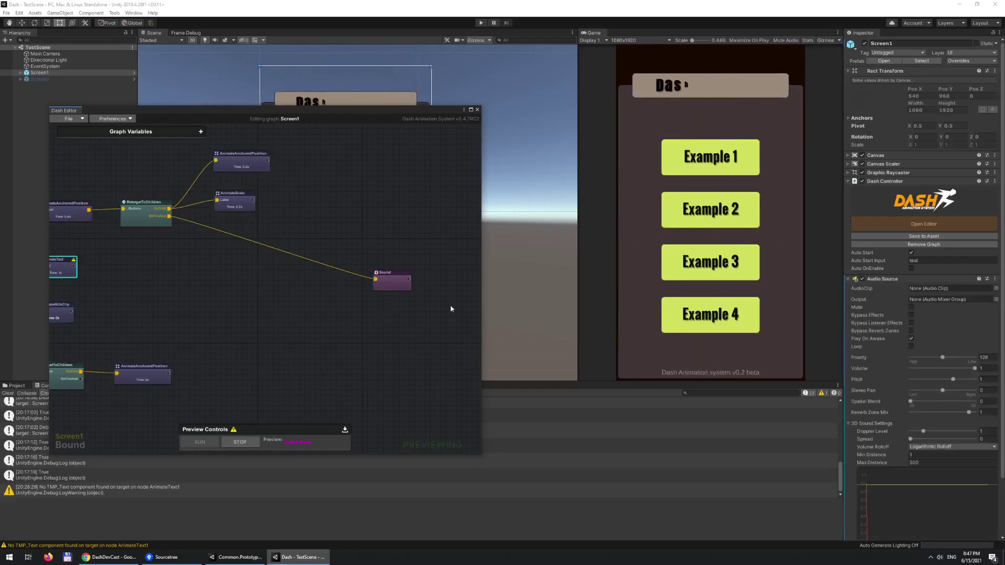
Toggle the Enable Sound in Editor setting, restart the graph preview and stop it once the title animation has played.
left_click(112, 119)
mouse_move(161, 124)
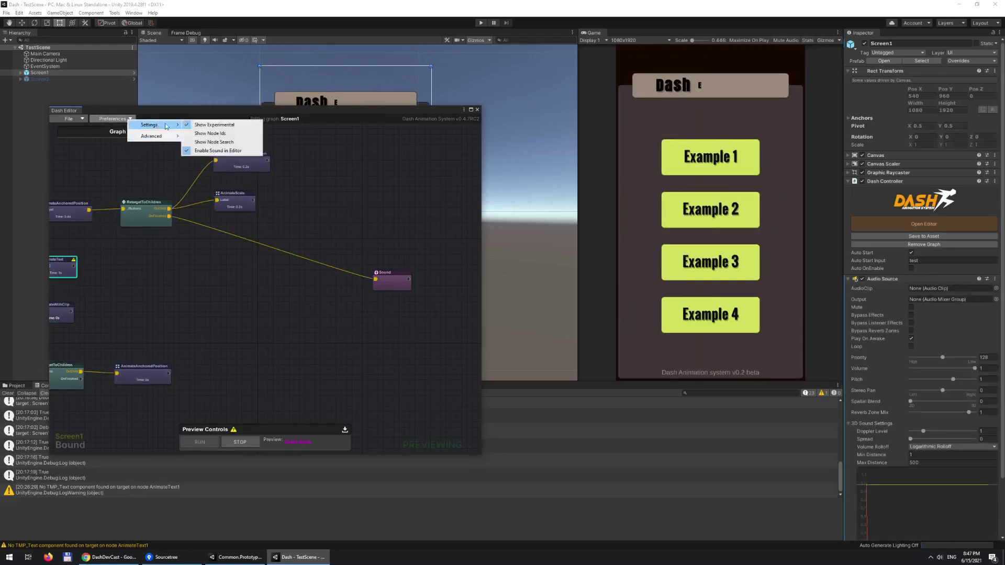
left_click(215, 150)
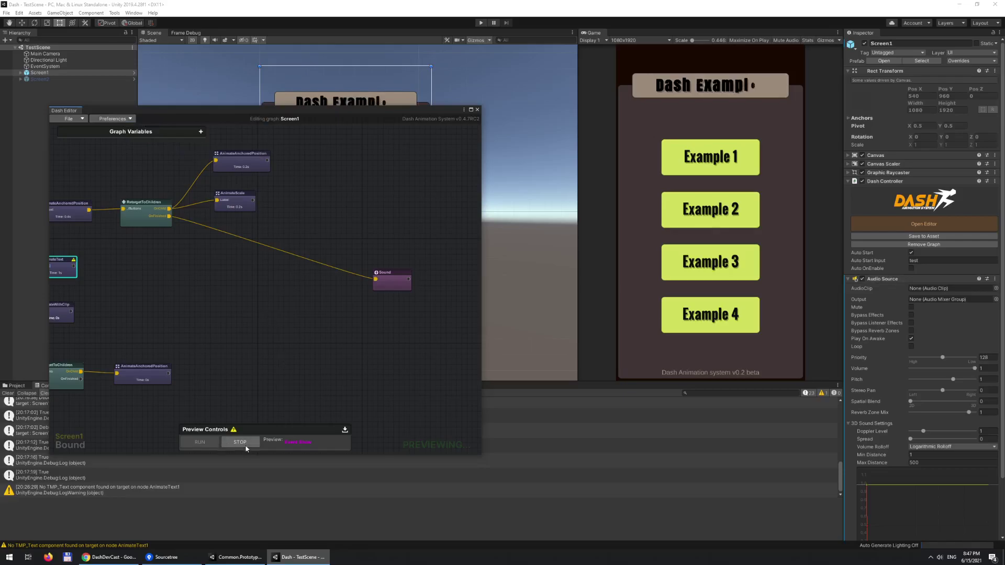
left_click(245, 446)
left_click(207, 446)
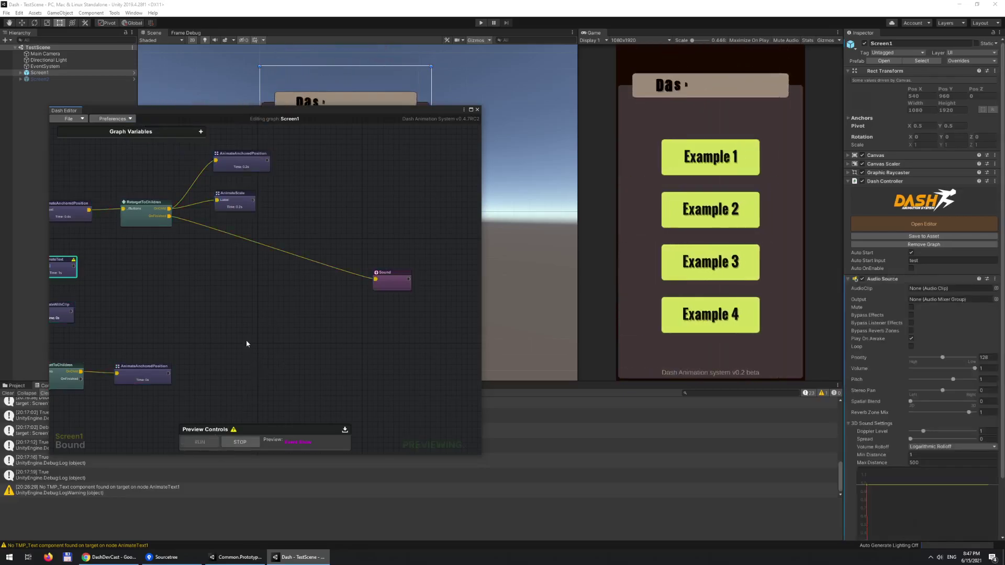
middle_click_drag(253, 311, 307, 296)
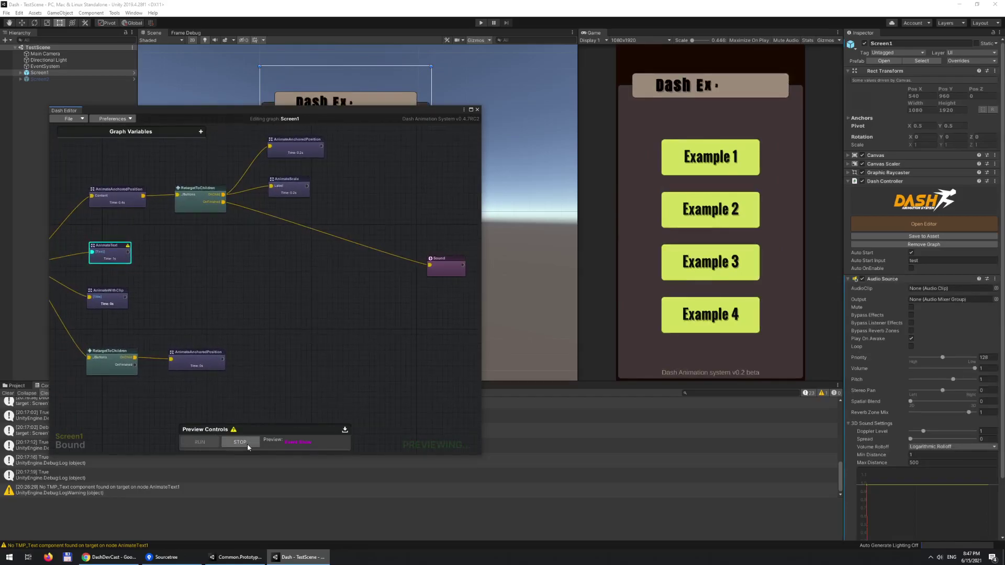
middle_click_drag(354, 342, 311, 343)
left_click(322, 341)
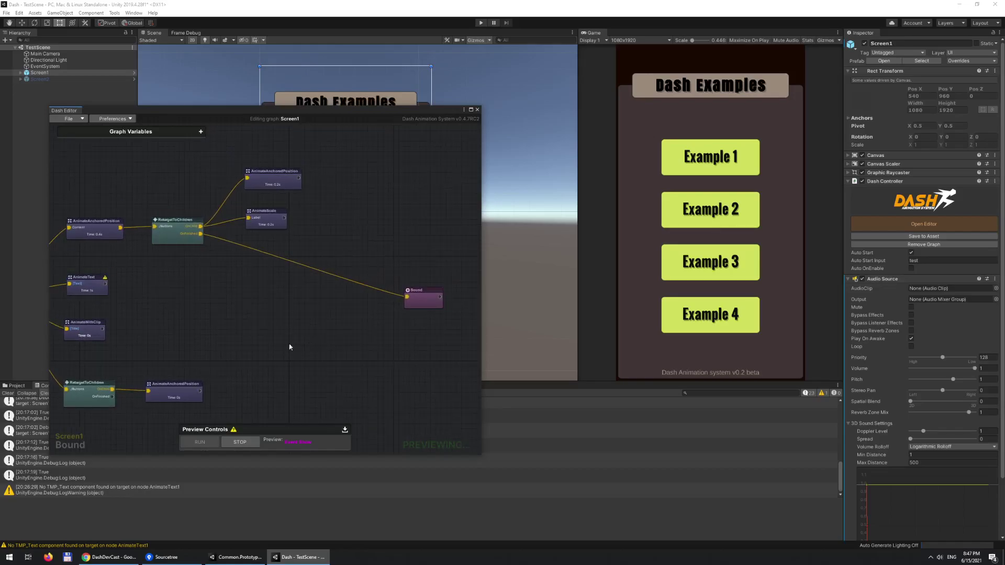
middle_click_drag(387, 357, 355, 339)
middle_click_drag(283, 321, 312, 309)
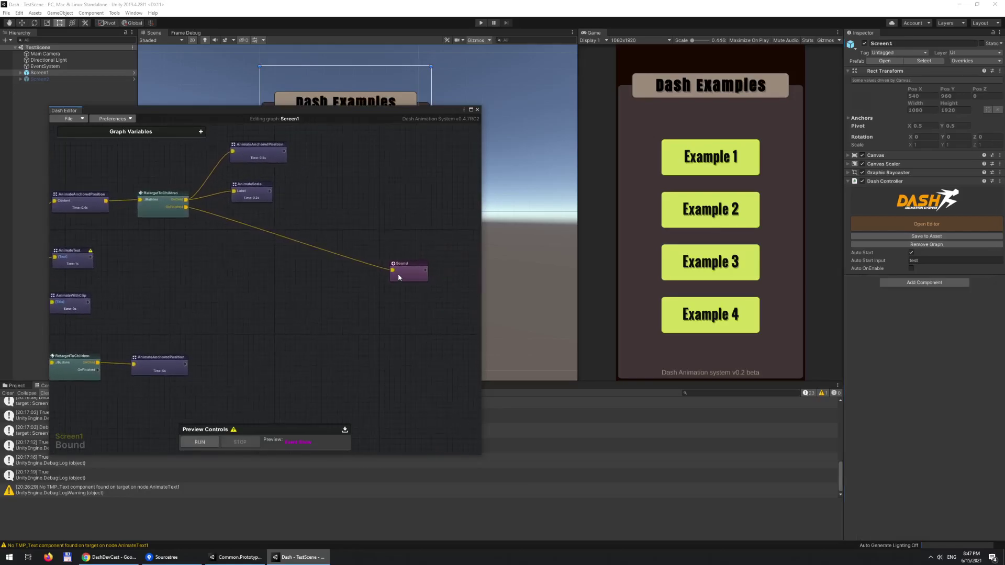
Delete the Sound node from the graph.
right_click(397, 275)
left_click(433, 288)
Create a Debug node from the Logic category where the Sound node was and enable its Debug Flow Data option.
right_click(398, 272)
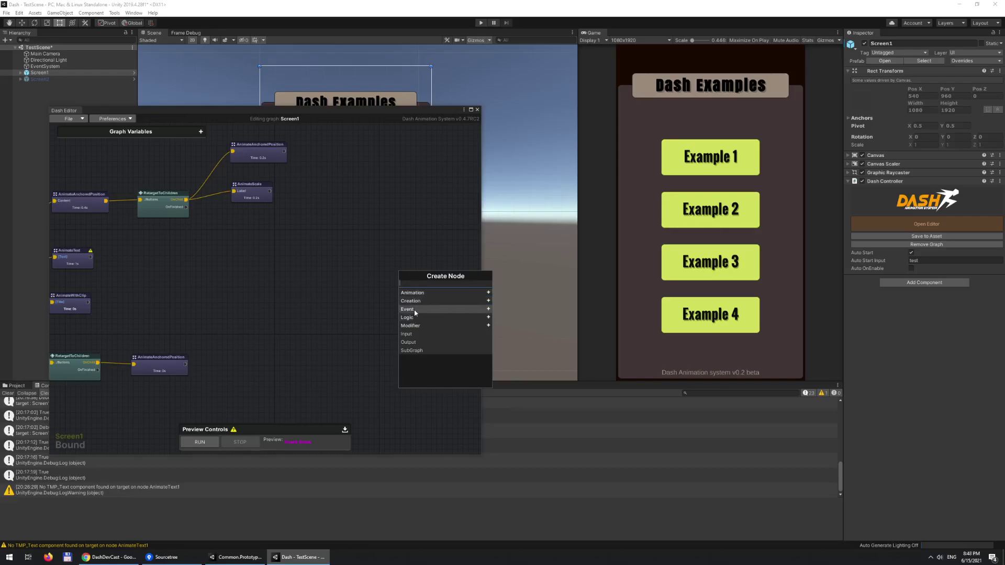
left_click(415, 309)
left_click(412, 320)
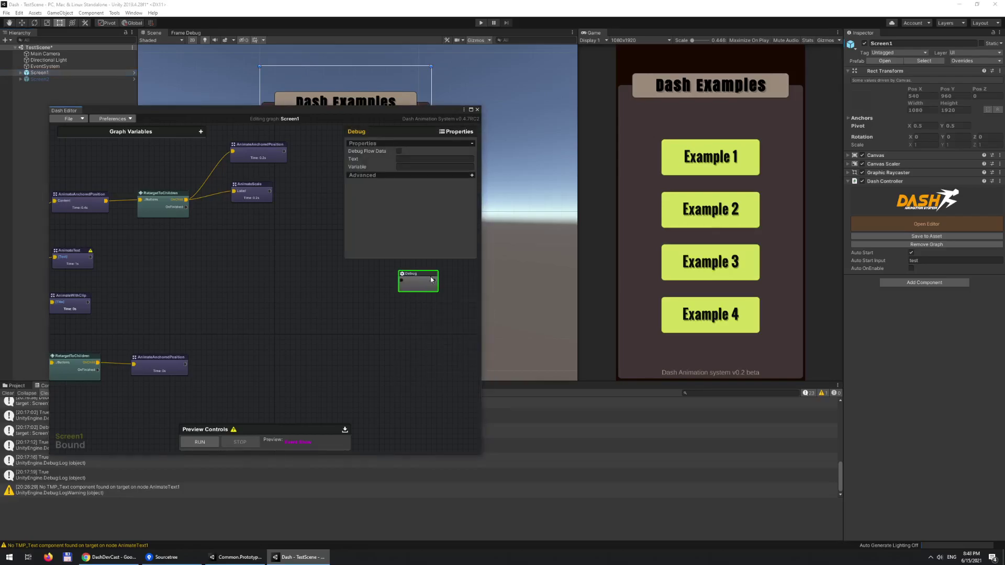
left_click(398, 151)
Move the Dash Editor window off the console area and clear the console messages.
right_click_drag(372, 177, 323, 139)
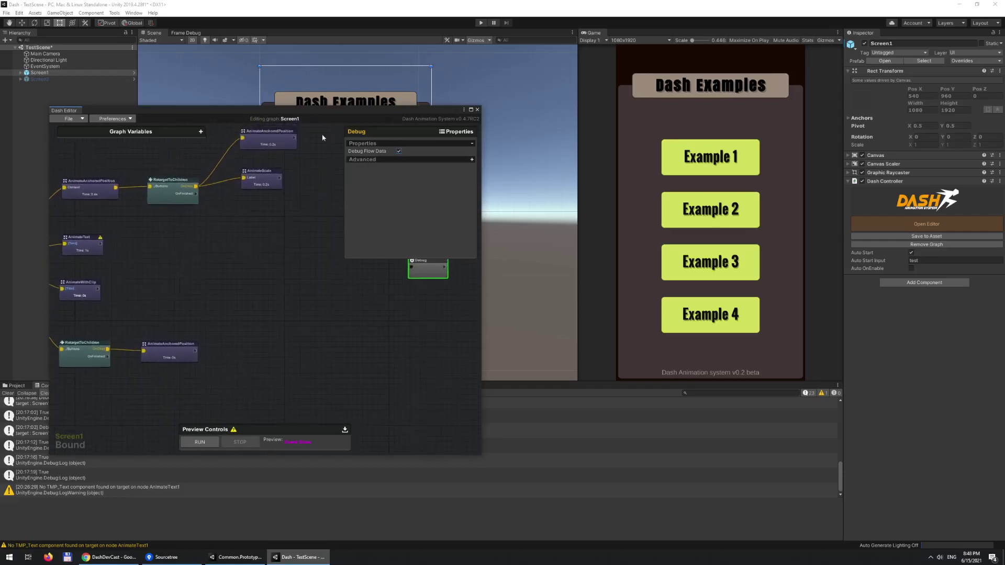
left_click_drag(323, 111, 435, 54)
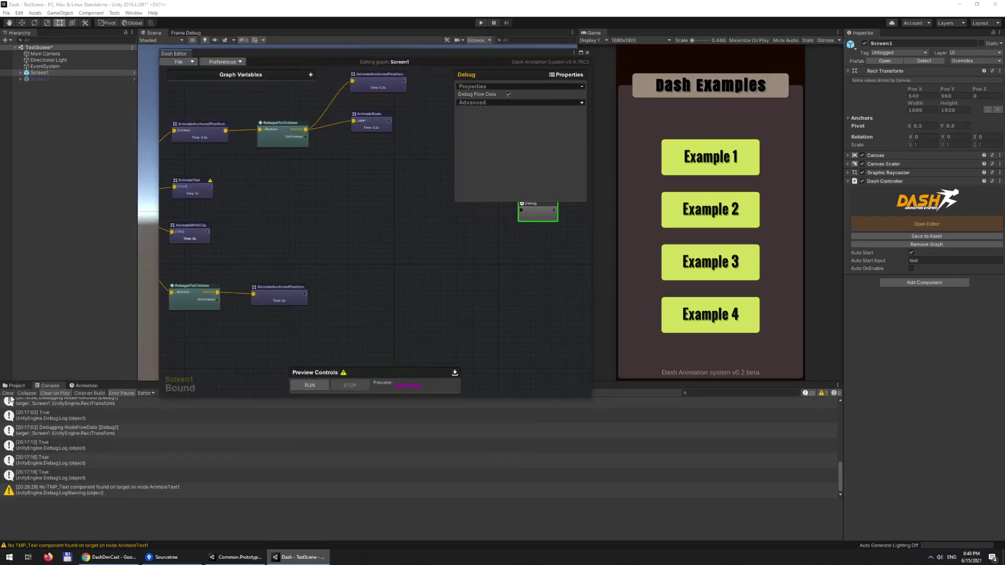
right_click_drag(460, 248, 400, 291)
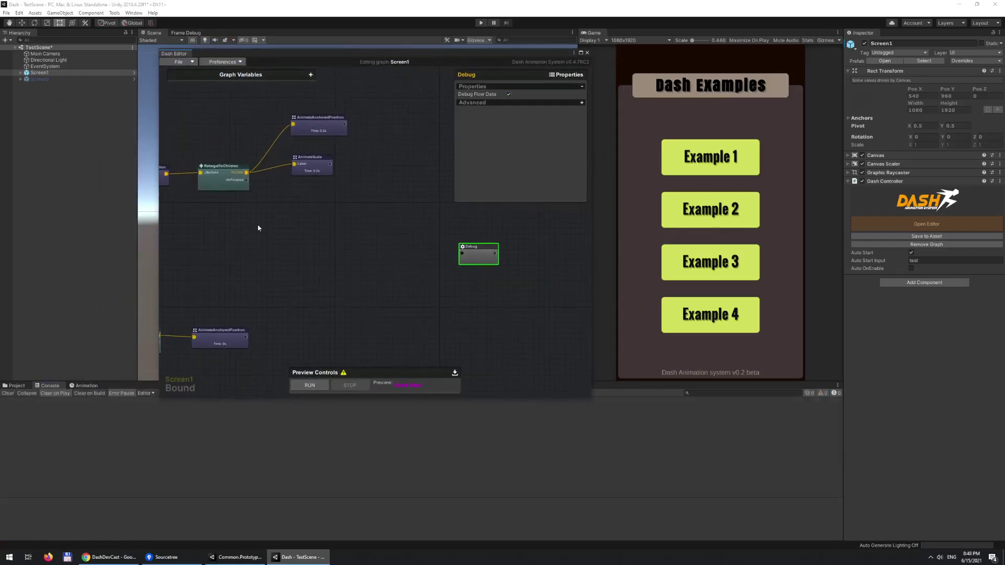
right_click_drag(256, 214, 312, 253)
left_click(349, 257)
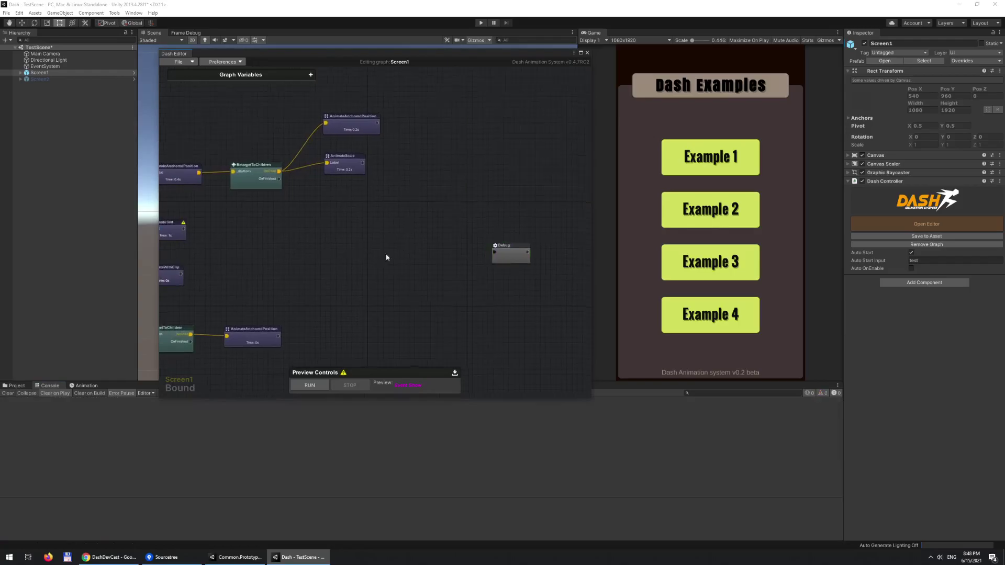
right_click_drag(377, 260, 425, 264)
Shift the Debug node slightly and create an Accumulate node from the Logic category in the empty space before it.
left_click(550, 250)
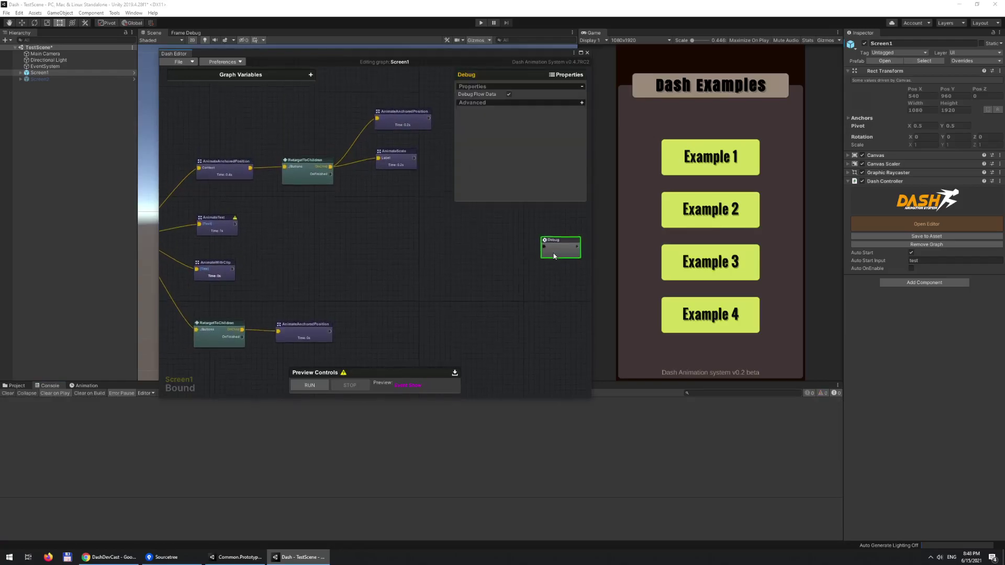
left_click_drag(550, 249, 541, 240)
right_click(428, 222)
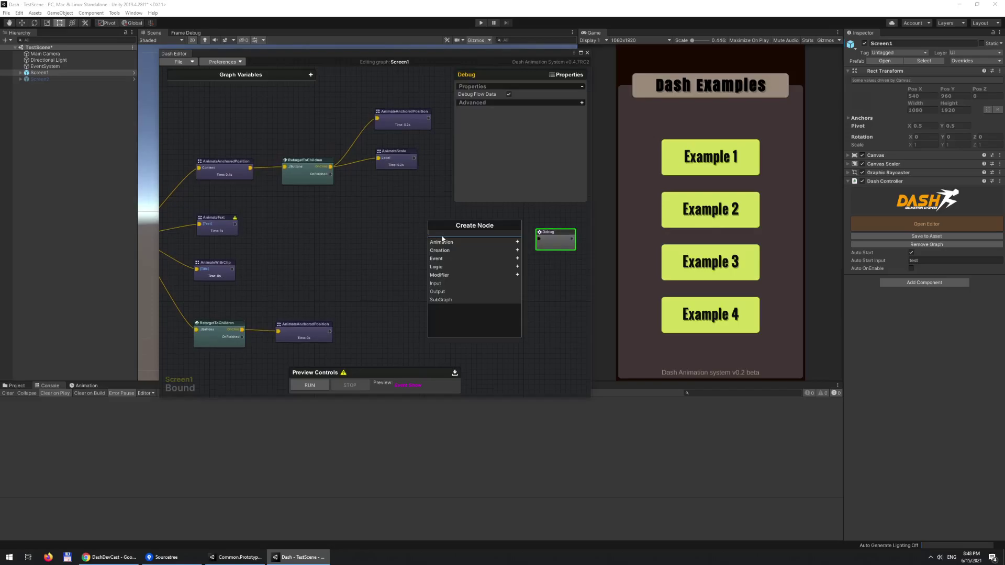
left_click(461, 267)
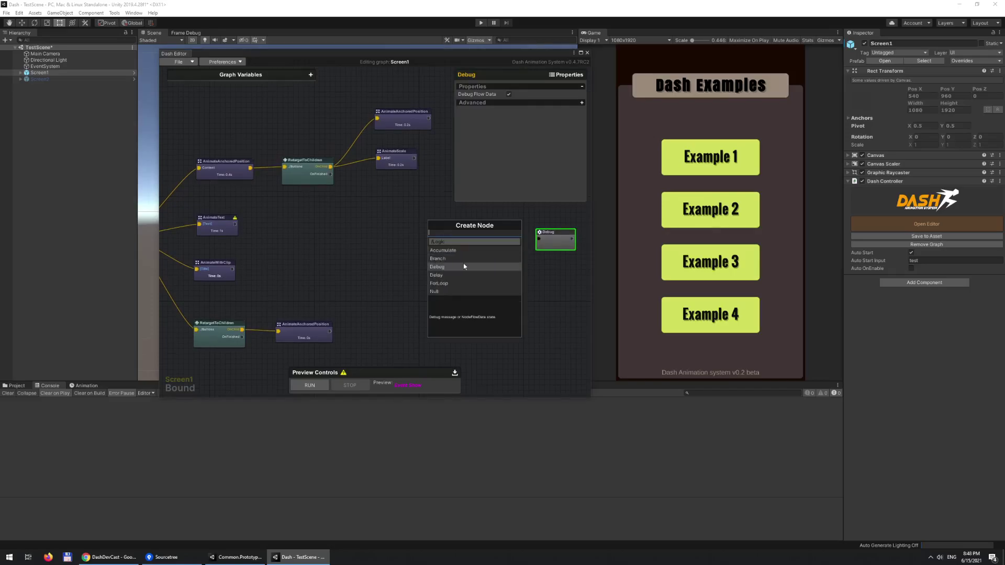
left_click(443, 250)
left_click_drag(442, 236, 460, 239)
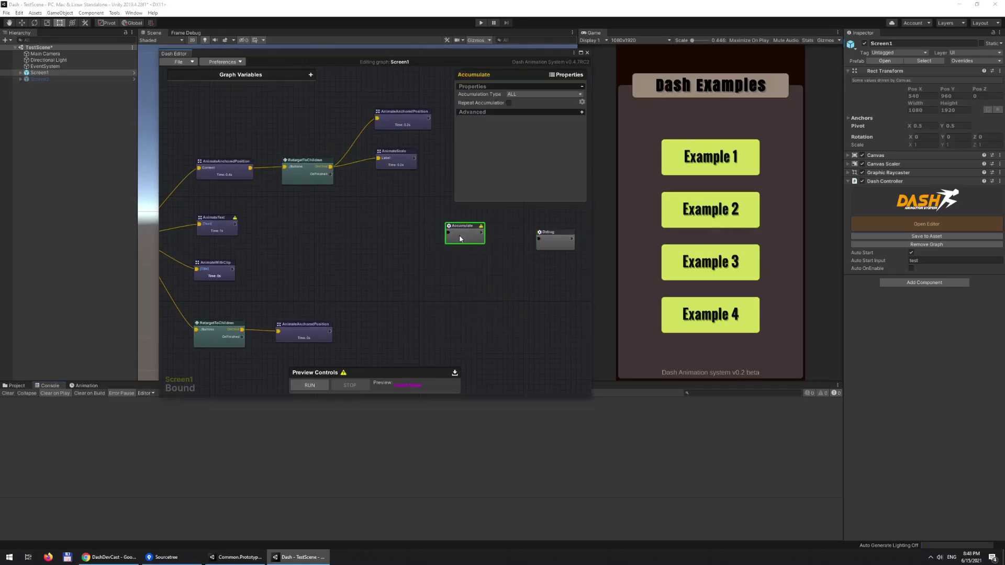
scroll(444, 278, "up", 2)
right_click_drag(473, 281, 424, 278)
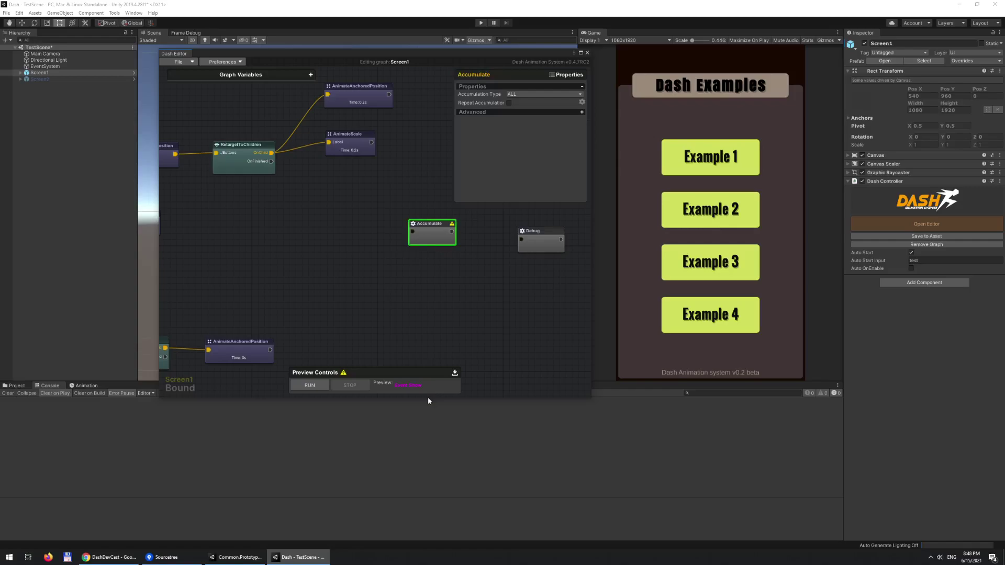
Connect the OnFinished output of the upper RetargetToChildren node to the Accumulate node's first input and shift Accumulate slightly.
right_click_drag(295, 235, 320, 261)
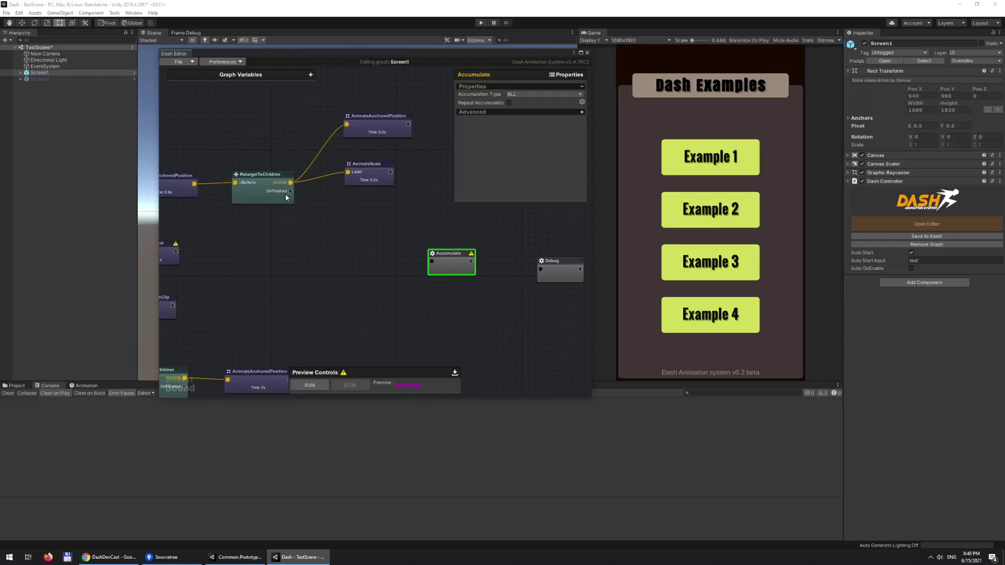
left_click_drag(290, 193, 432, 261)
right_click_drag(390, 331, 419, 300)
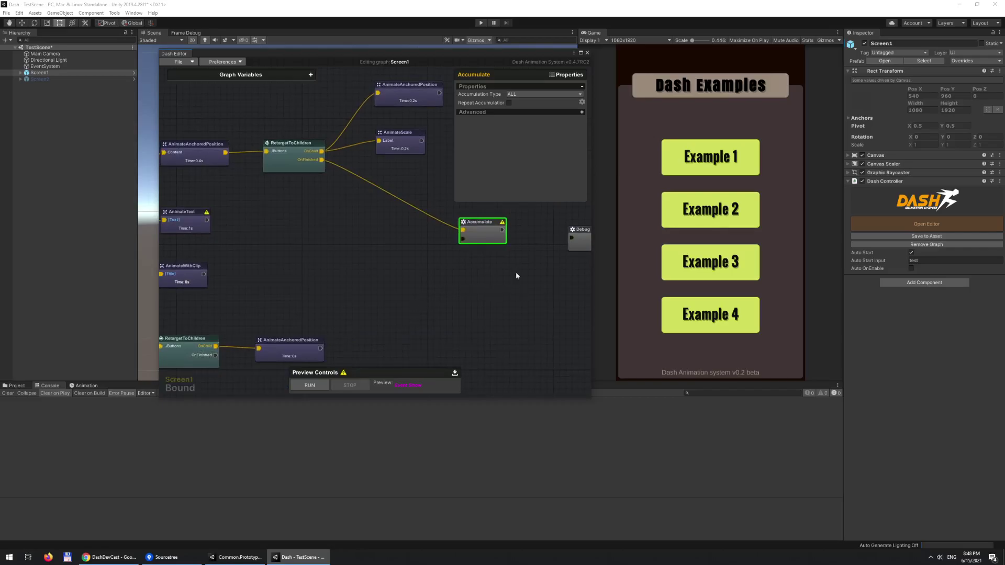
right_click_drag(461, 314, 392, 317)
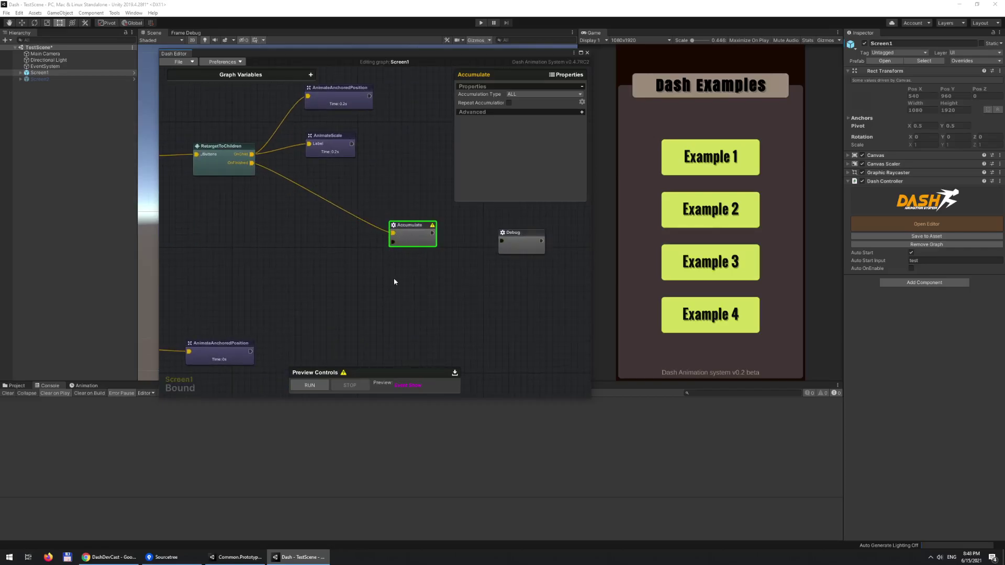
left_click_drag(422, 239, 431, 238)
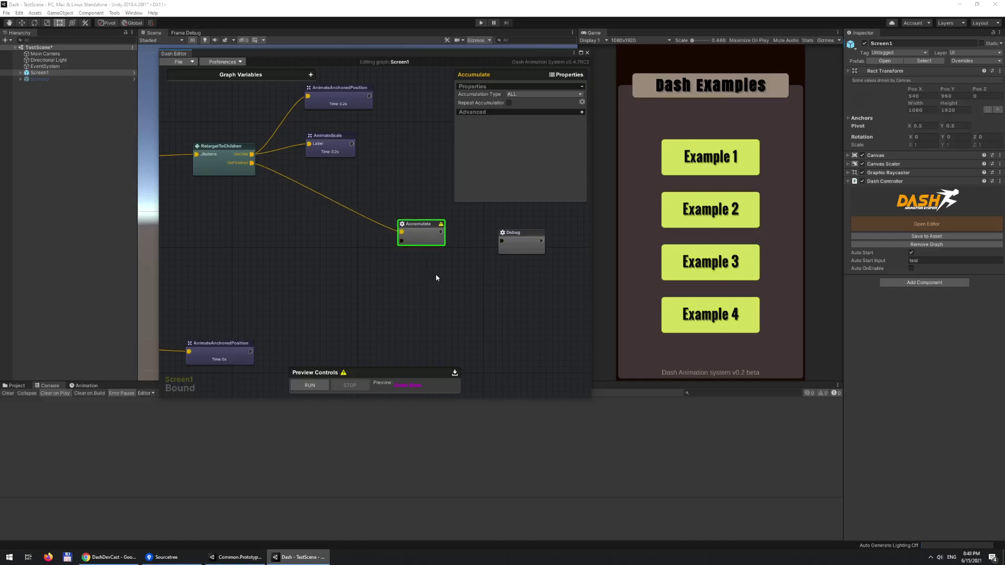
Try wiring the AnimateScale and upper AnimateAnchoredPosition outputs into Accumulate's first input and delete both connections.
right_click_drag(435, 276, 449, 295)
left_click_drag(369, 160, 418, 248)
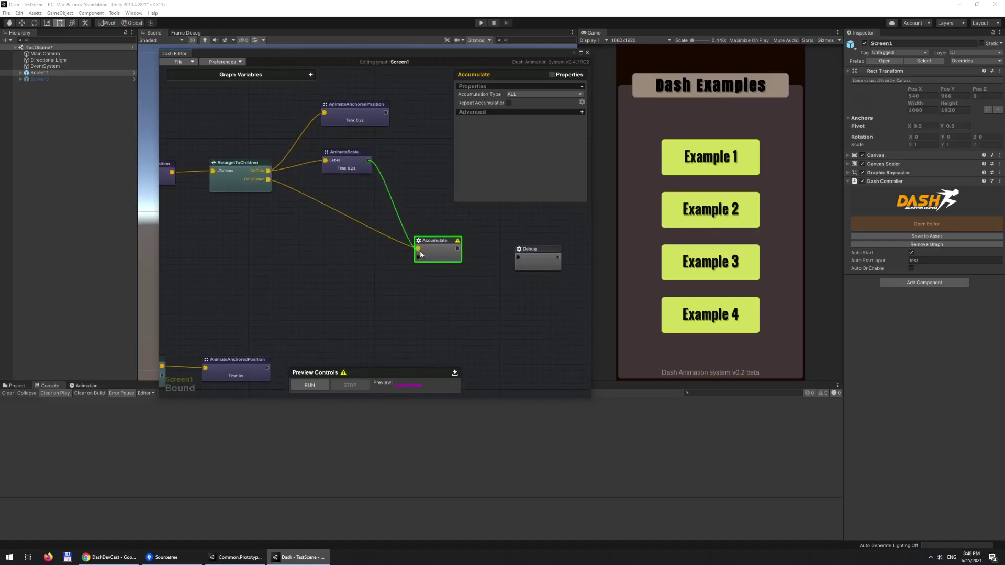
left_click_drag(385, 113, 418, 249)
right_click(393, 200)
left_click(428, 212)
right_click(403, 172)
left_click(427, 183)
Connect the Accumulate node's output to the Debug node's input.
middle_click_drag(341, 305, 354, 266)
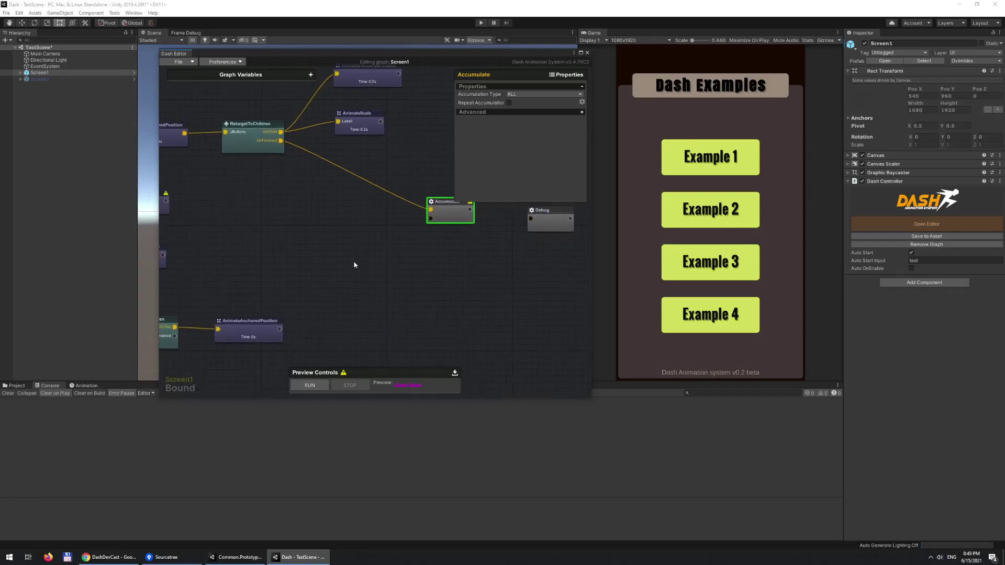
left_click_drag(440, 226, 437, 231)
mouse_move(364, 261)
middle_mouse_down()
mouse_move(405, 255)
mouse_move(351, 249)
middle_mouse_up()
middle_click_drag(241, 235, 297, 237)
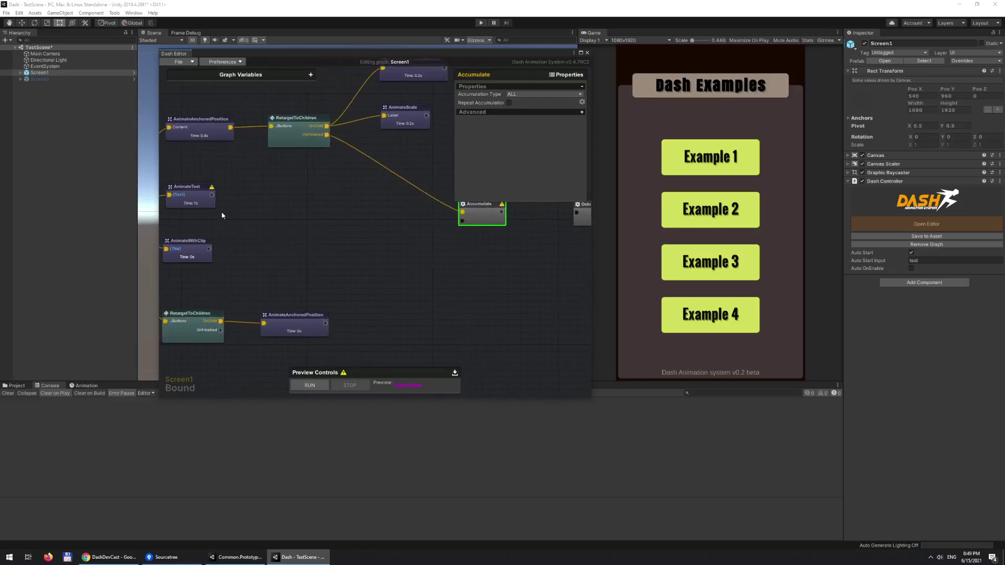
middle_click_drag(444, 242, 382, 273)
left_click(540, 255)
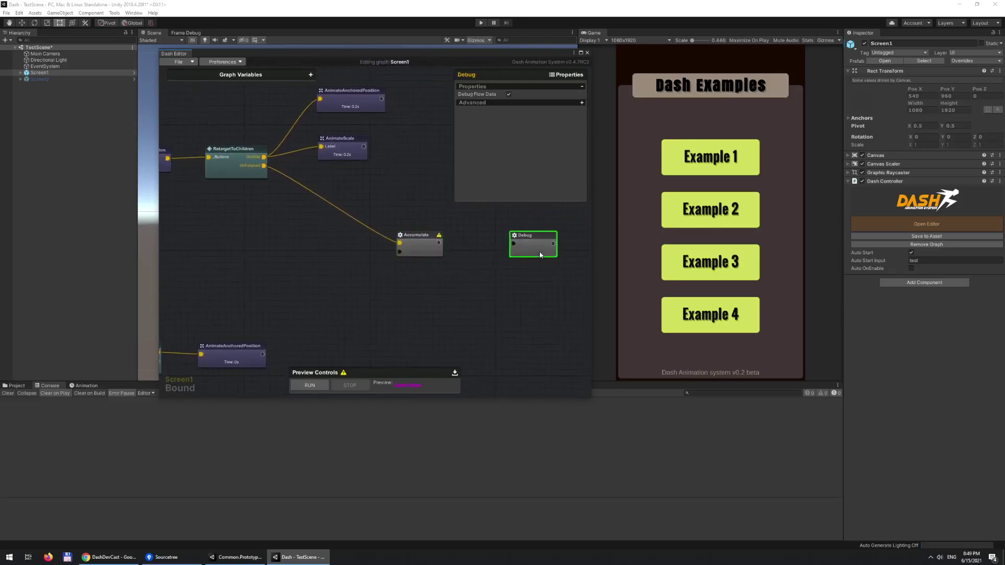
left_click(440, 244)
left_click(515, 245)
Connect the AnimateText output to the Accumulate node's second input.
middle_click_drag(304, 293, 394, 282)
left_click(239, 214)
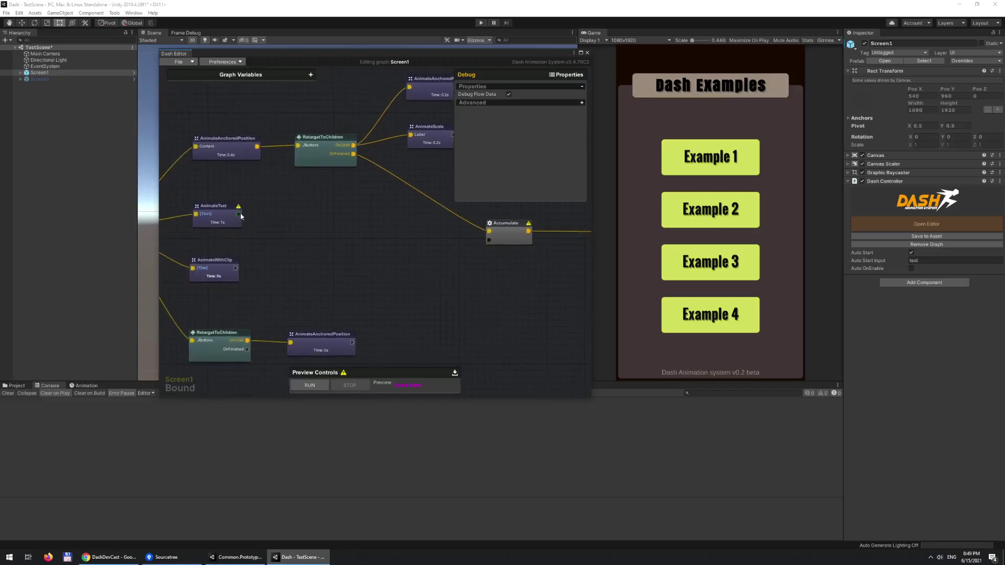
left_click(489, 240)
Inspect the Accumulate node's Accumulation Type options and leave the type at ALL.
middle_click_drag(472, 289, 429, 290)
left_click(475, 244)
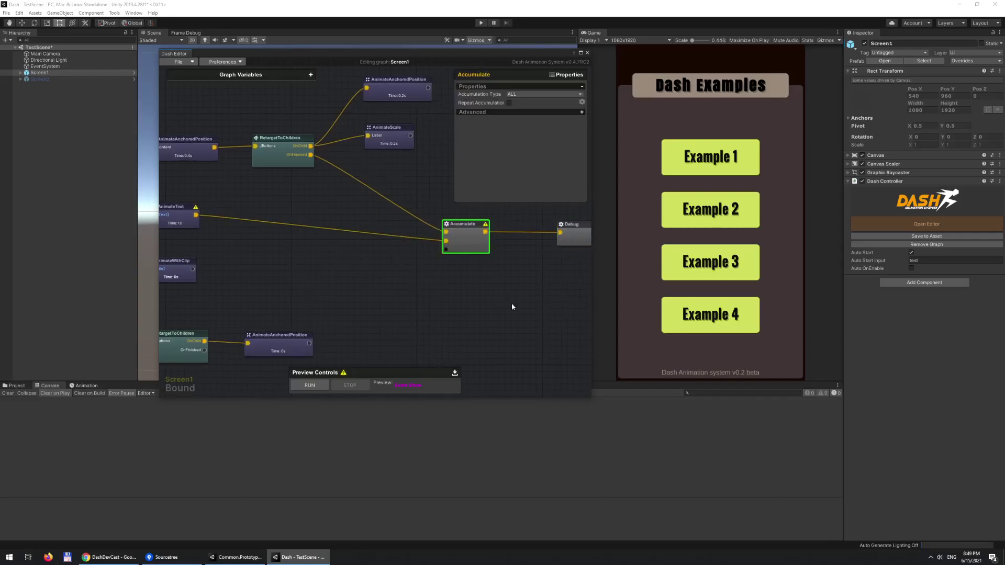
middle_click_drag(558, 277, 519, 289)
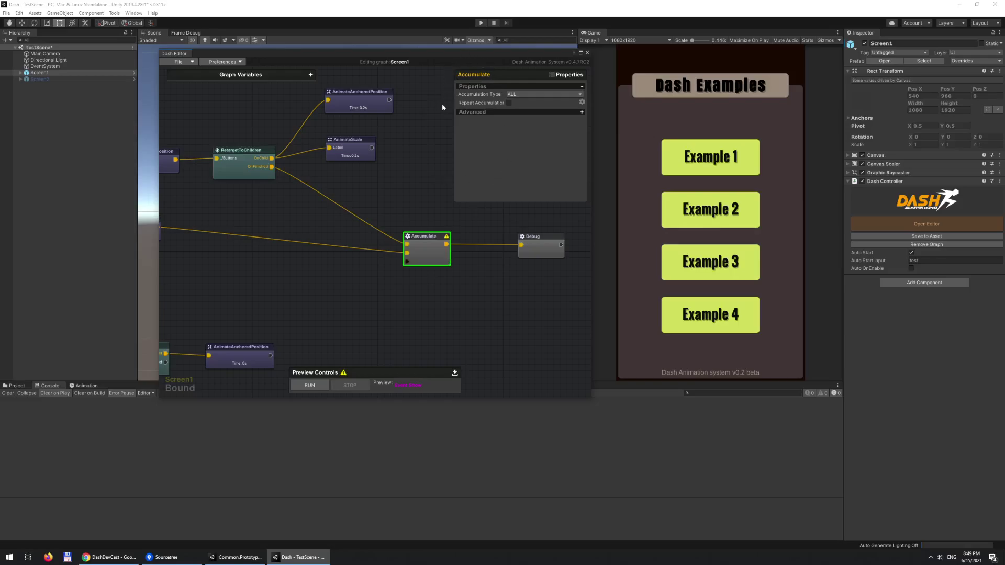
left_click(550, 97)
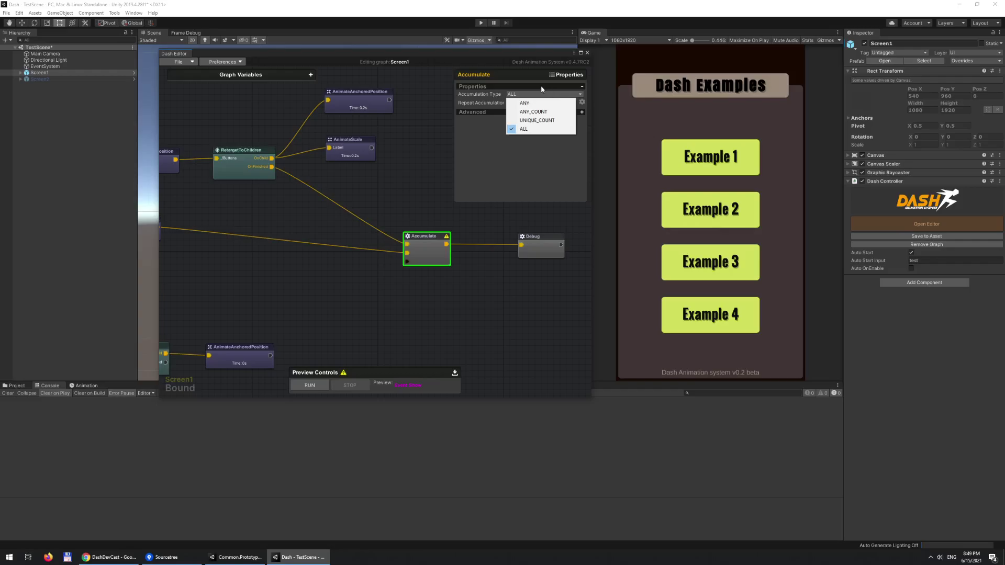
left_click(541, 89)
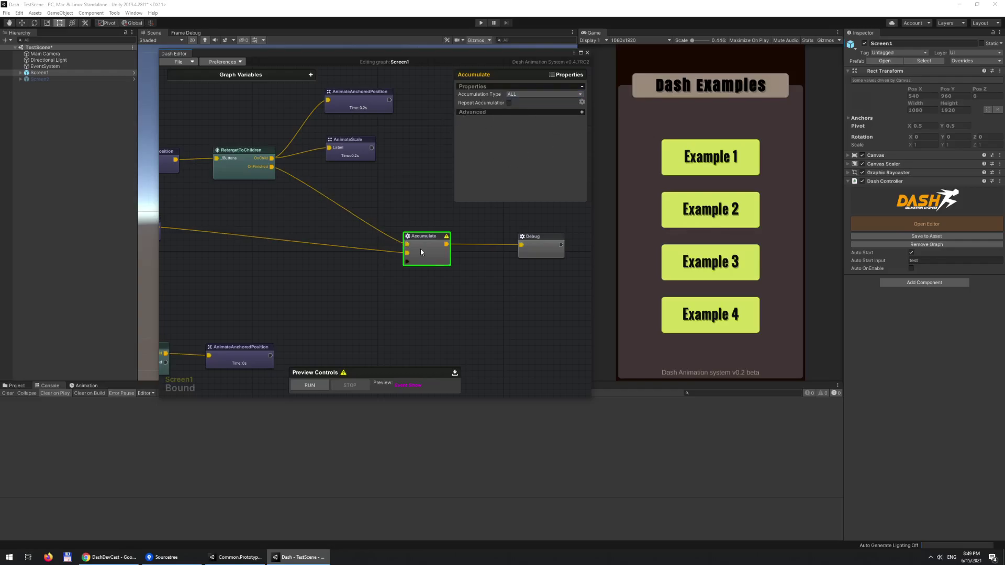
Enable Repeat Accumulator on the Accumulate node and reposition the node slightly.
left_click_drag(431, 257, 423, 251)
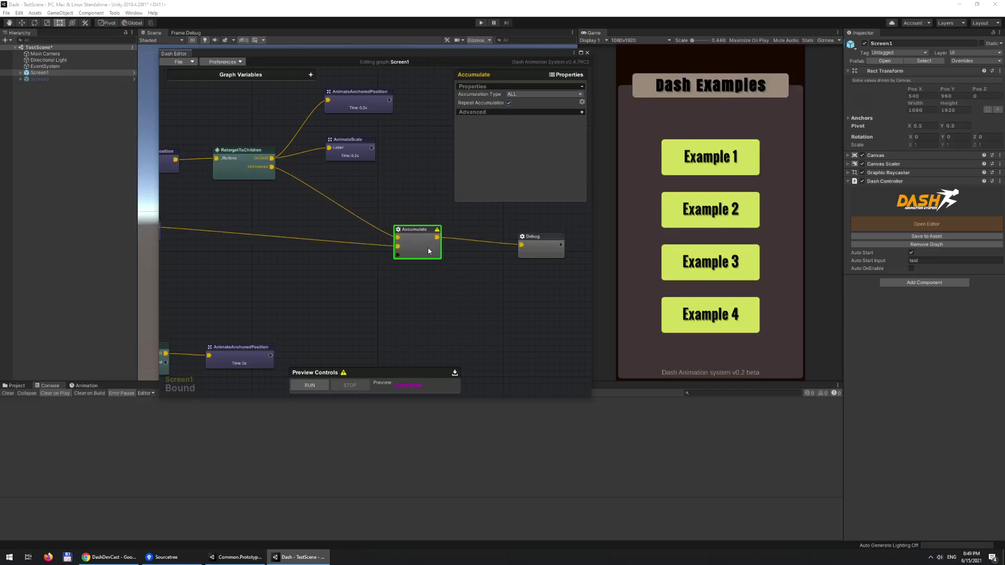
left_click_drag(426, 245, 432, 258)
middle_click_drag(462, 311, 476, 307)
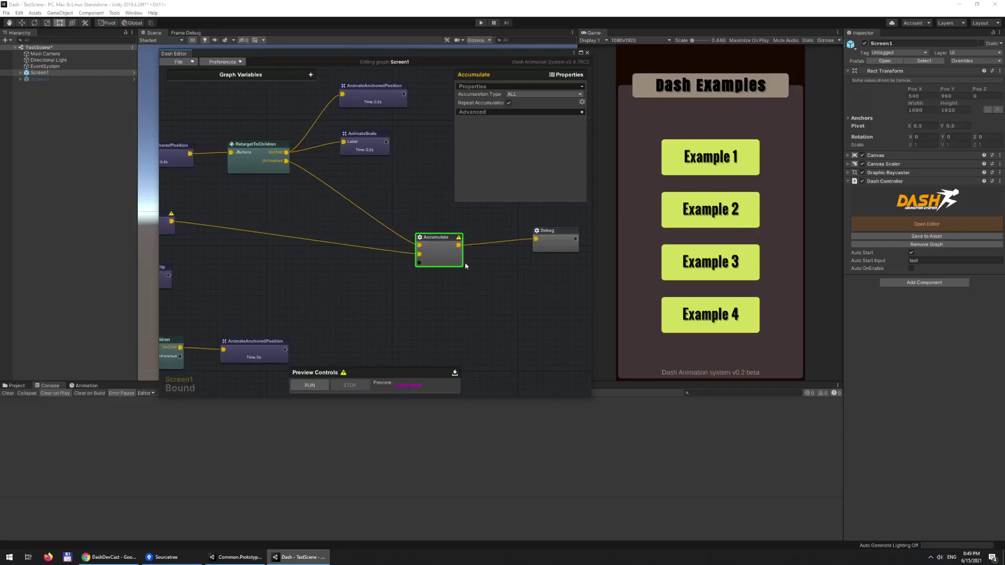
Line up the Debug node with the Accumulate node's output and clear the node selection.
left_click(480, 297)
middle_click_drag(479, 296, 460, 297)
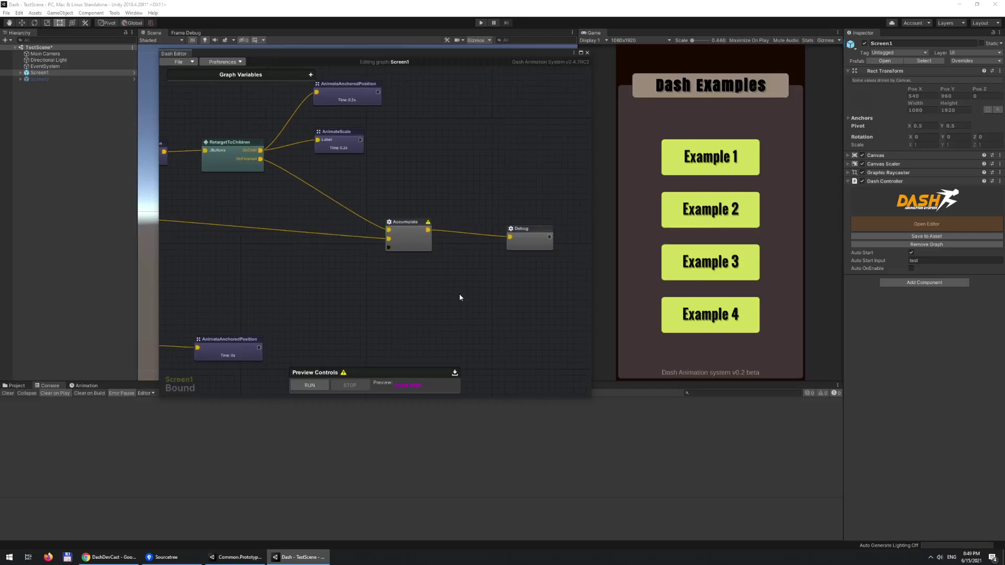
left_click_drag(533, 251, 535, 247)
left_click(498, 255)
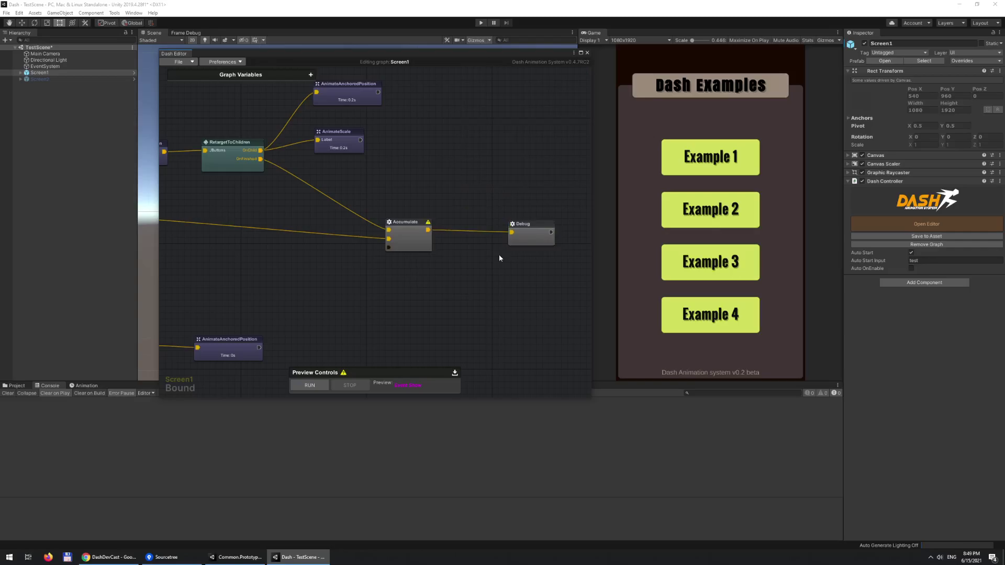
Move the Accumulate node slightly closer to the Debug node and clear the selection.
left_click(392, 235)
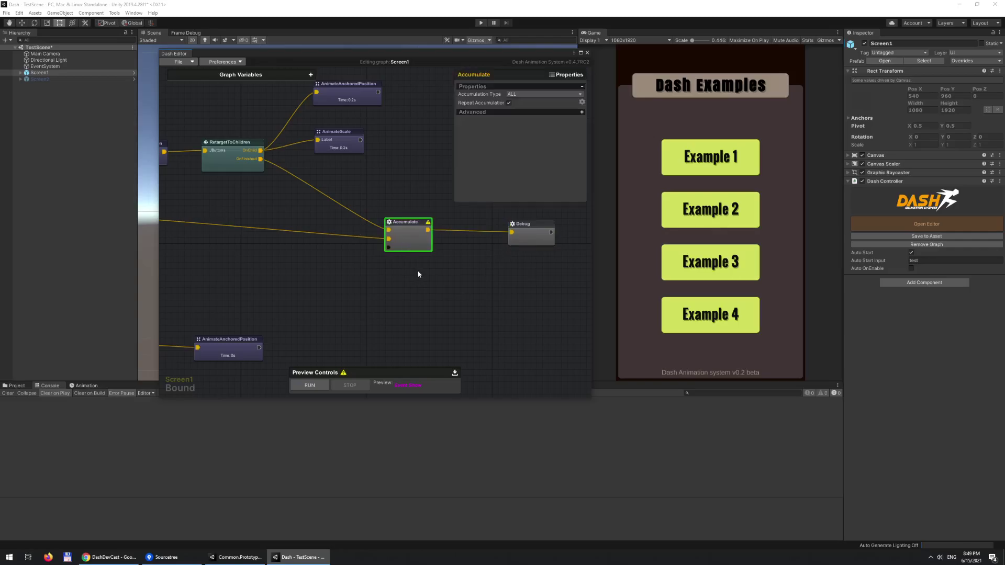
left_click_drag(412, 247, 423, 247)
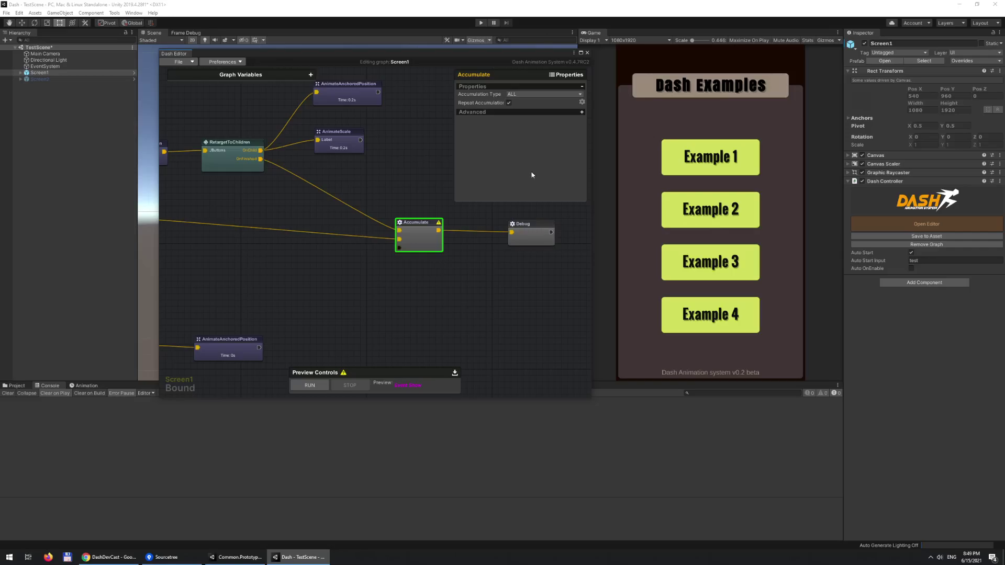
left_click(499, 319)
Connect the output of the lower AnimateAnchoredPosition node to the Accumulate node's third input.
left_click(418, 246)
middle_click_drag(338, 291, 441, 269)
left_click(363, 327)
left_click(503, 227)
middle_click_drag(533, 316, 461, 309)
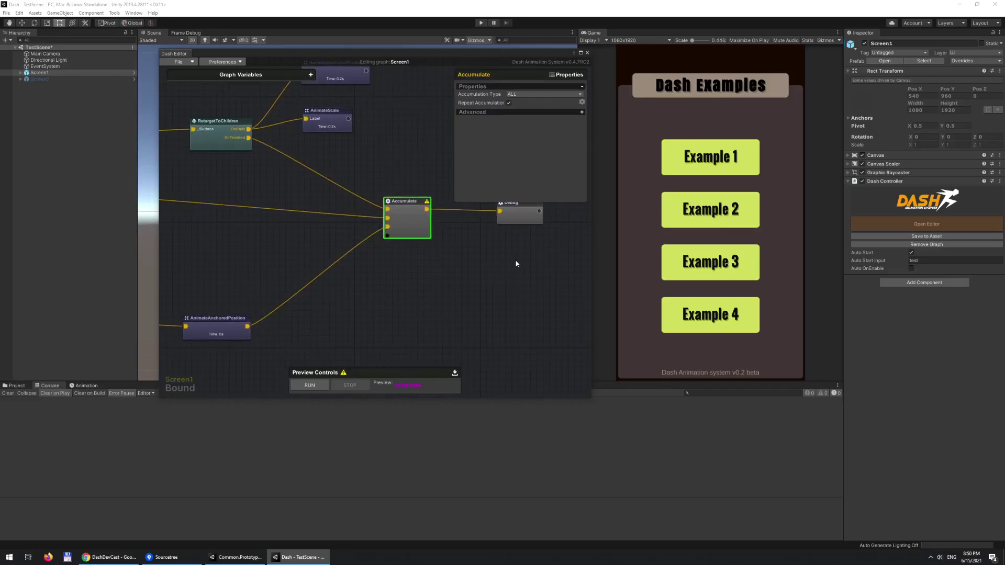
Preview the graph, clear the Console while the animation runs, and stop the preview.
left_click(318, 386)
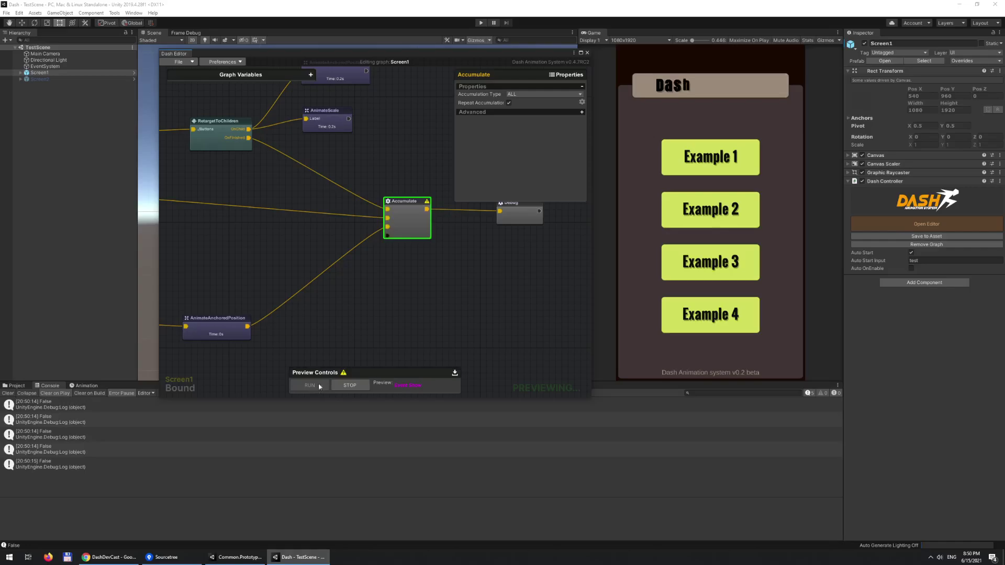
left_click(7, 394)
left_click(478, 272)
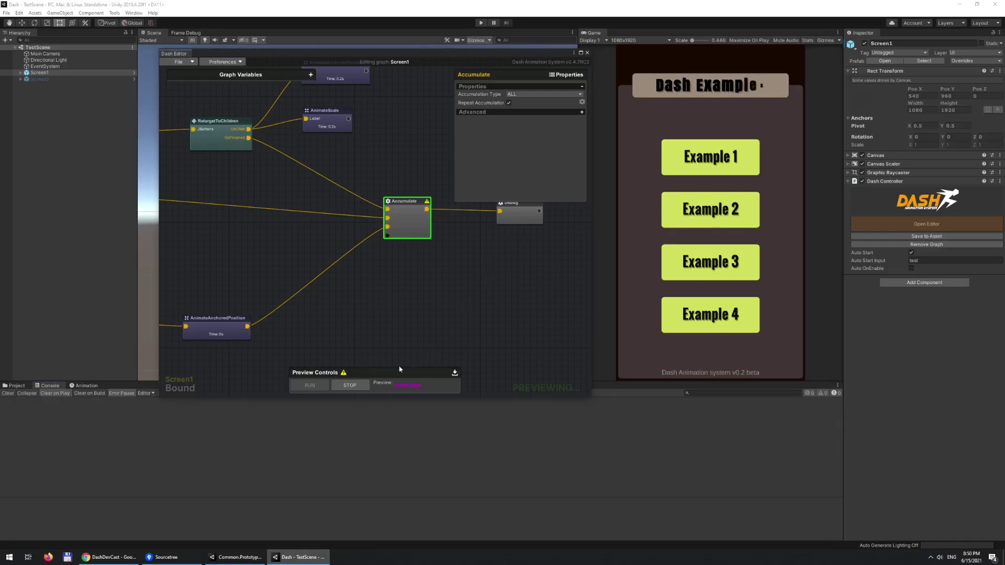
left_click(349, 386)
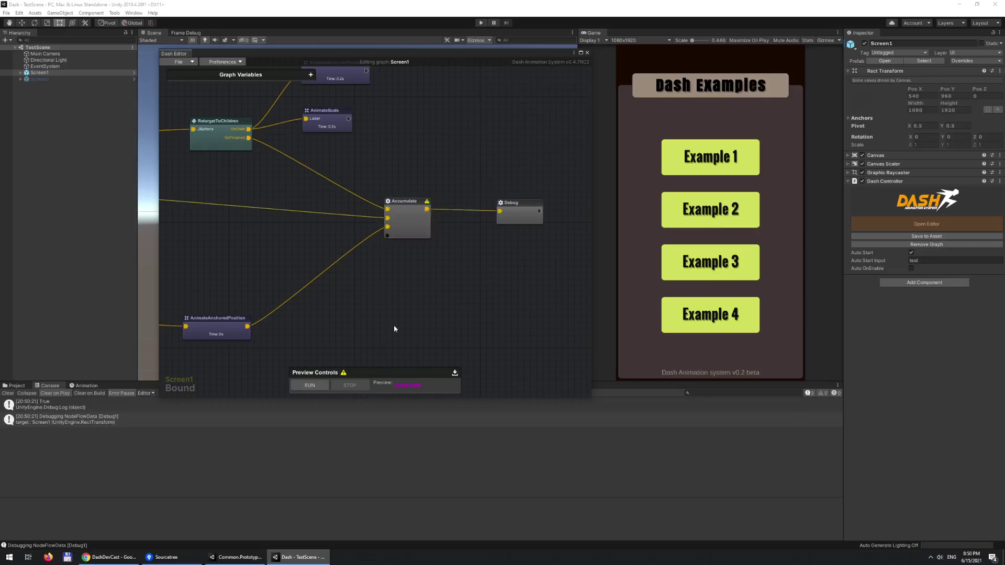
Set the AnimateText node's Character Delay to 0.2.
middle_click_drag(489, 317, 467, 323)
scroll(225, 209, "down", 1)
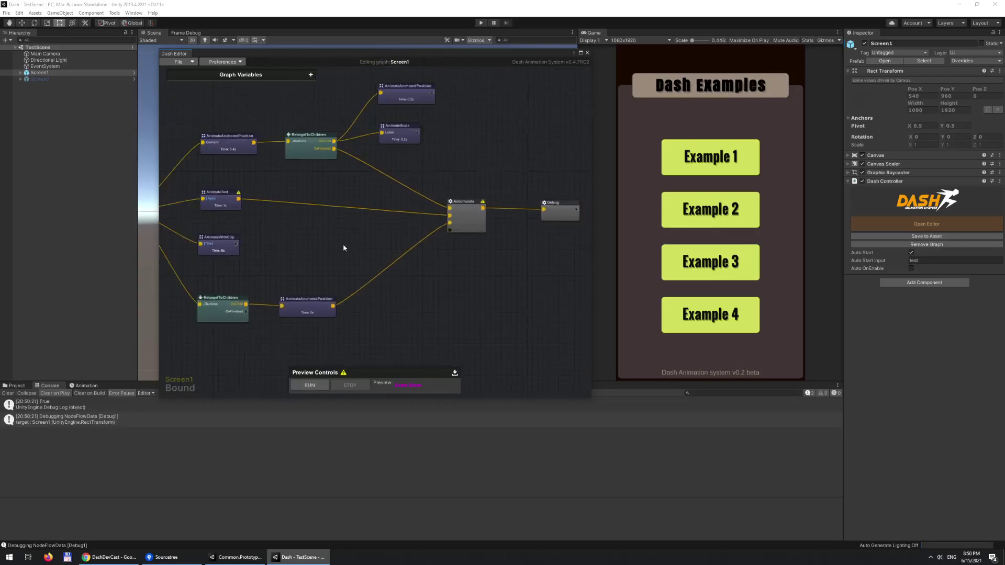
middle_click_drag(348, 247, 331, 254)
left_click(195, 207)
left_click(532, 126)
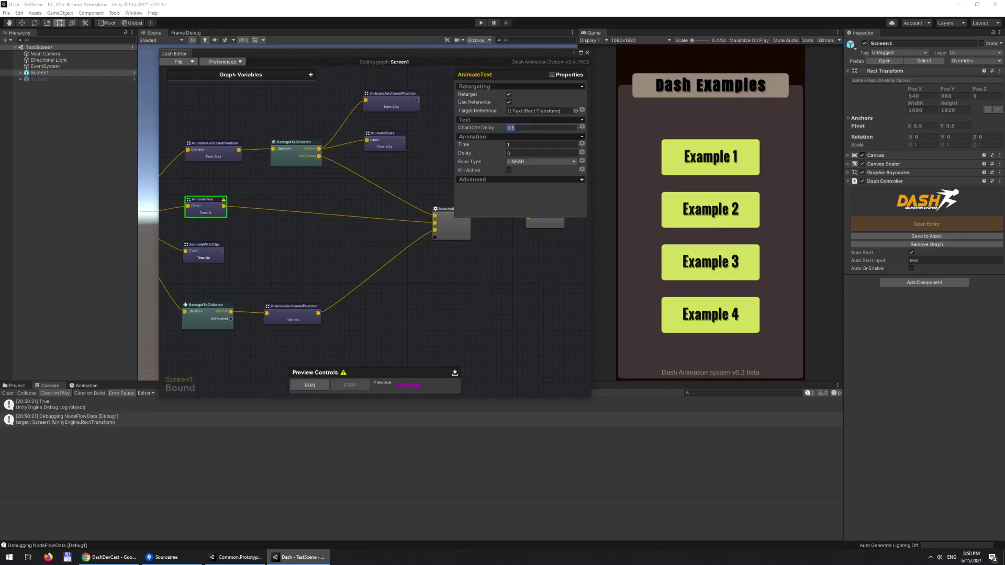
middle_click_drag(458, 272, 434, 275)
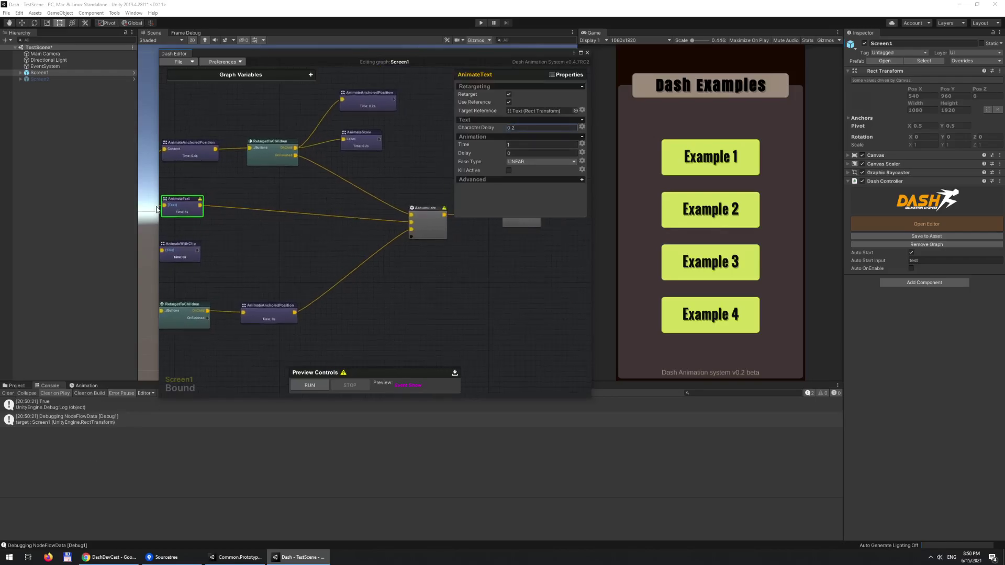
middle_click_drag(164, 213, 272, 224)
middle_click_drag(427, 285, 423, 303)
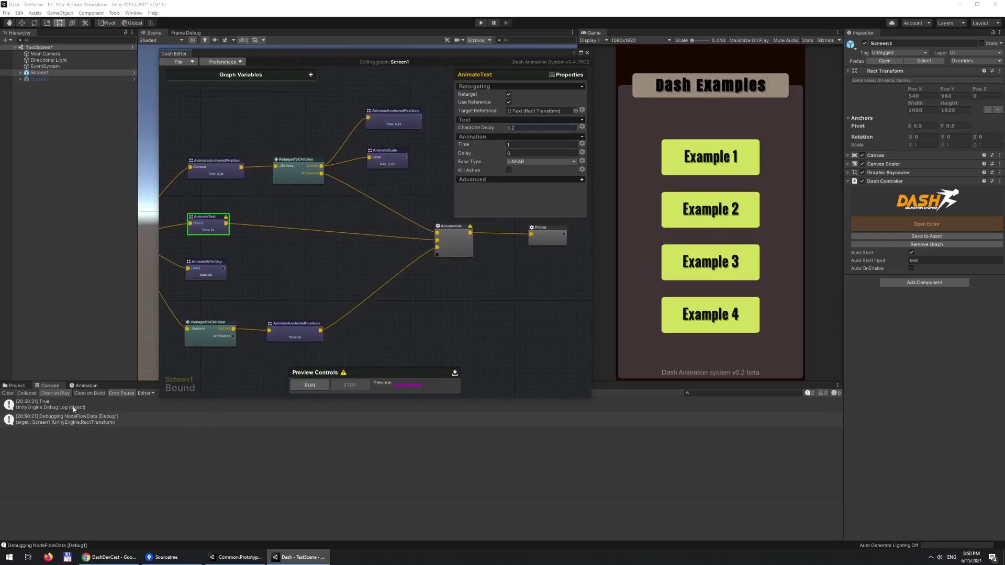
Clear the Console, preview the graph again, inspect the details of the True log entry, and empty the log.
left_click(11, 395)
left_click(308, 385)
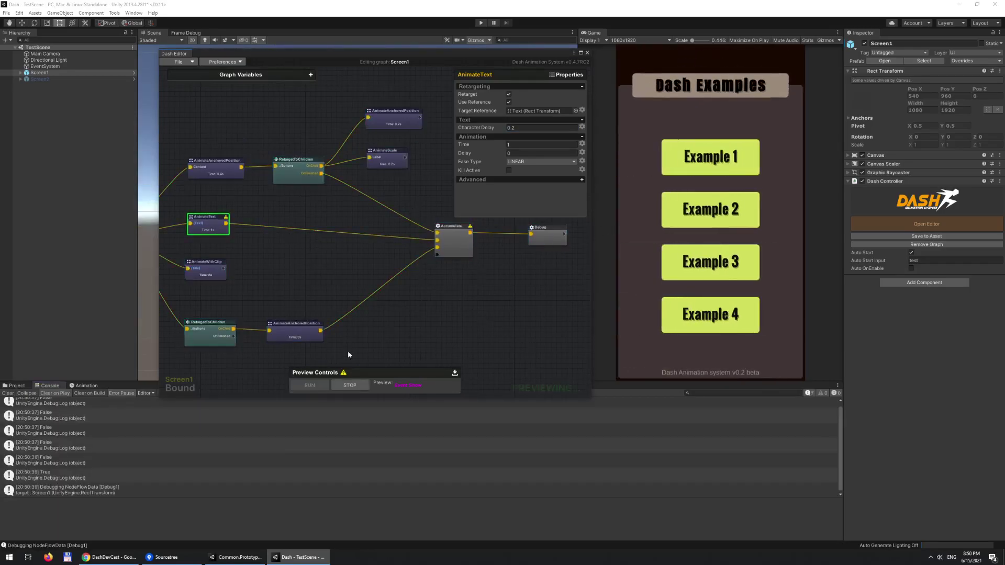
left_click(350, 385)
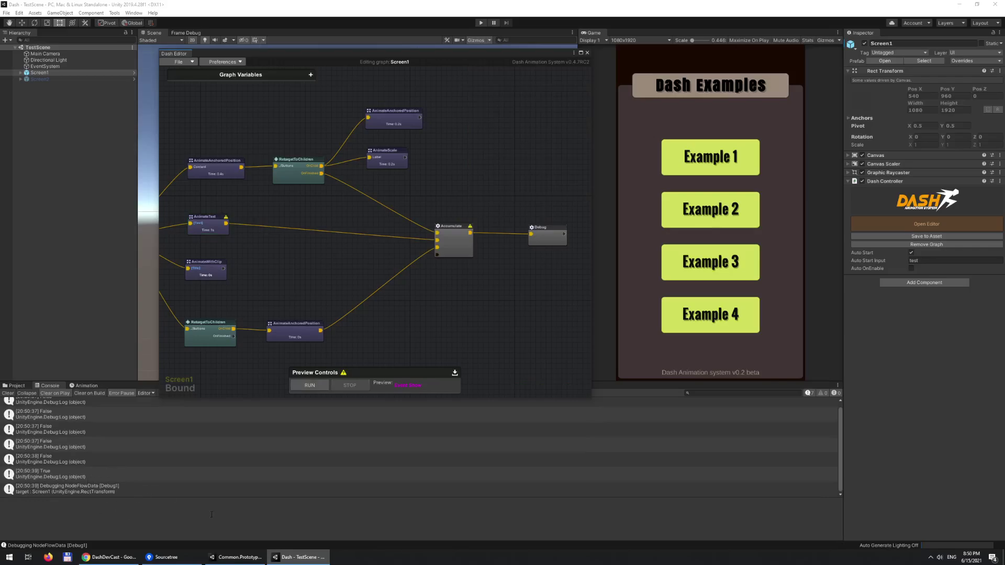
left_click(105, 481)
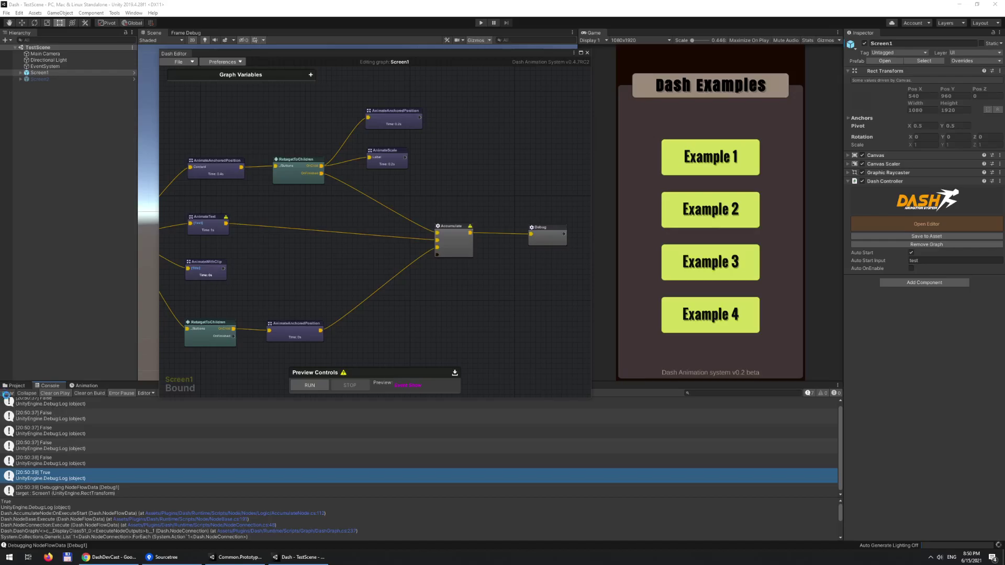
left_click(6, 394)
Delete the connection between the lower AnimateAnchoredPosition node and the Accumulate node.
scroll(251, 390, "up", 3)
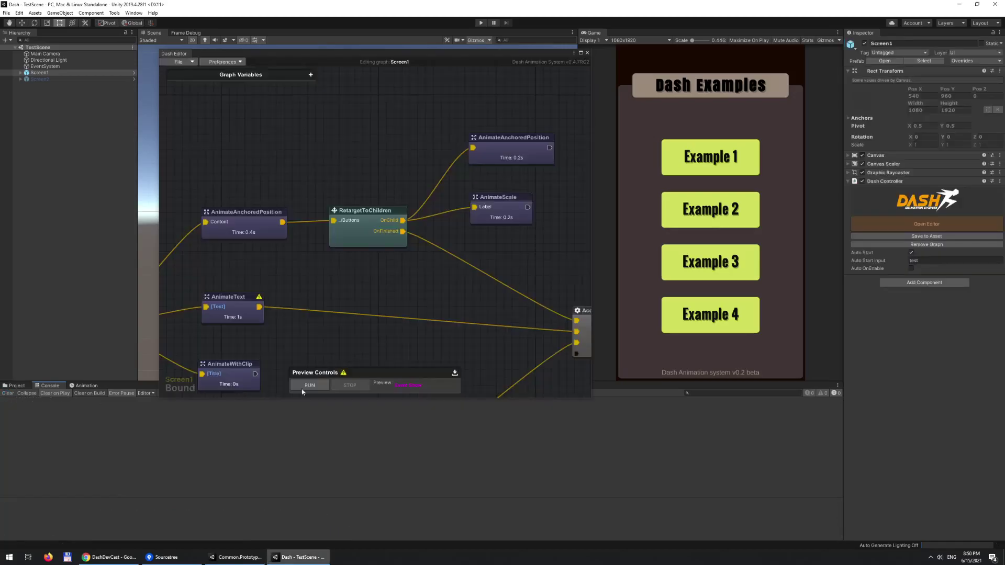
scroll(390, 202, "down", 5)
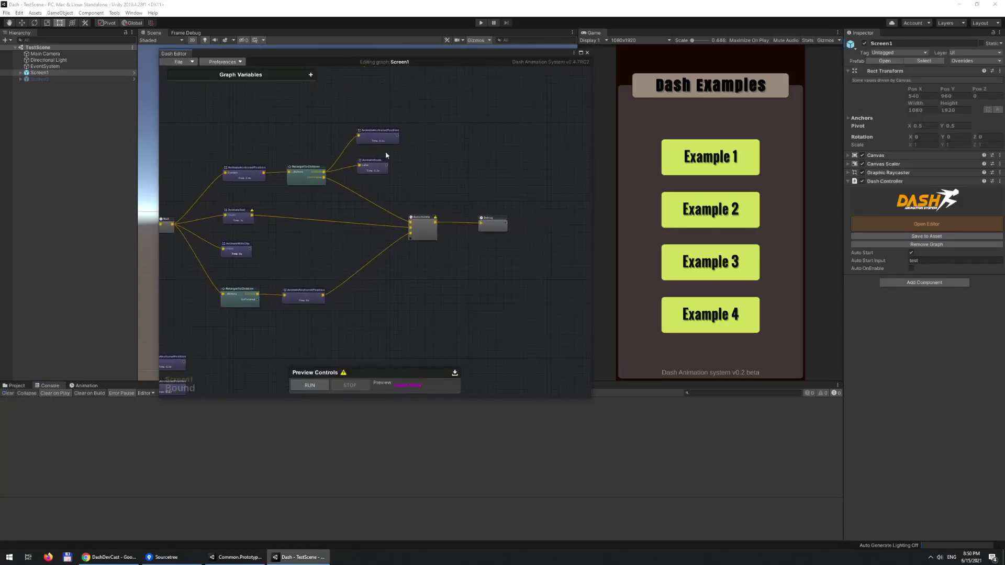
right_click(367, 266)
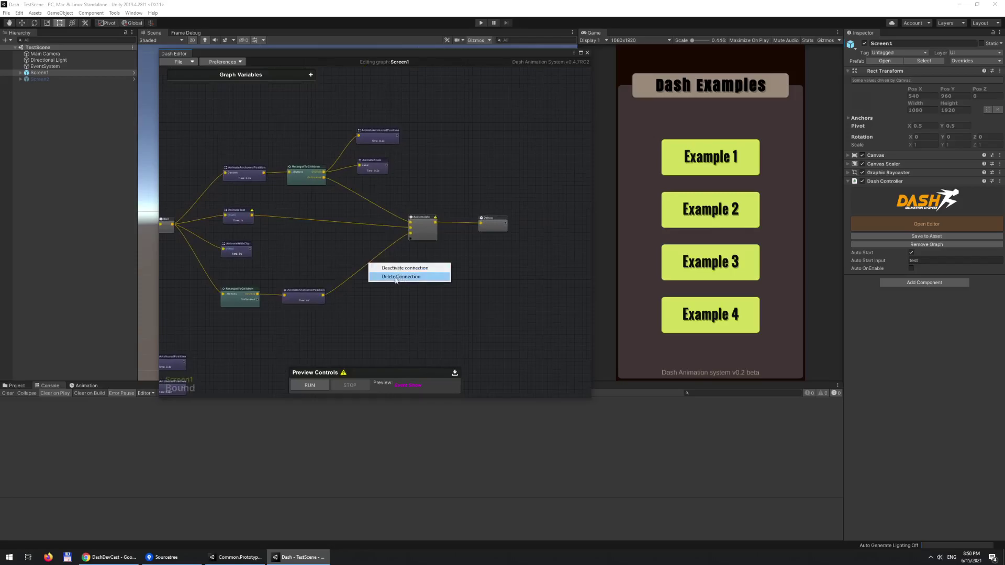
left_click(396, 278)
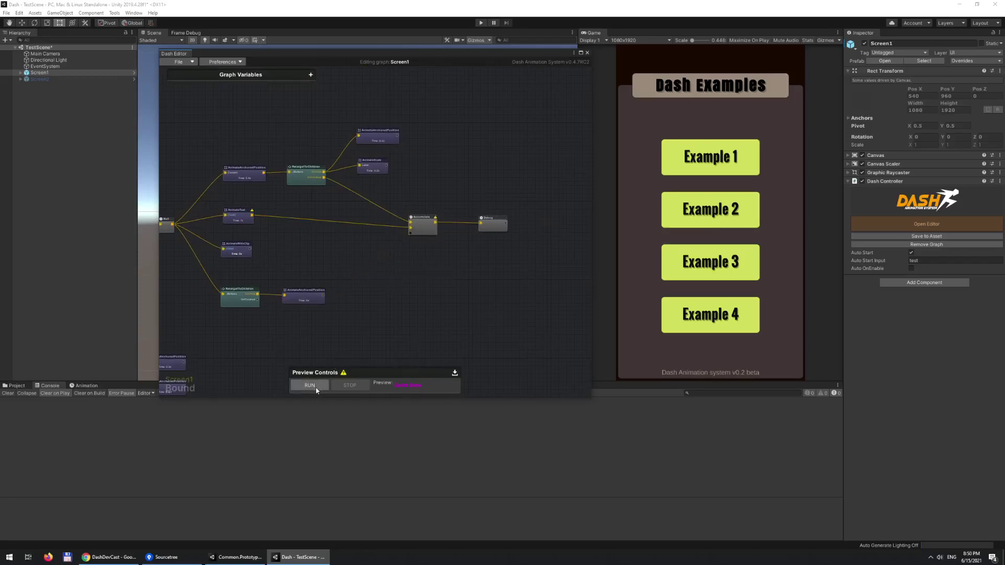
Delete the RetargetToChildren OnFinished connection to Accumulate and reconnect that output to Accumulate's second input.
left_click_drag(396, 55, 322, 84)
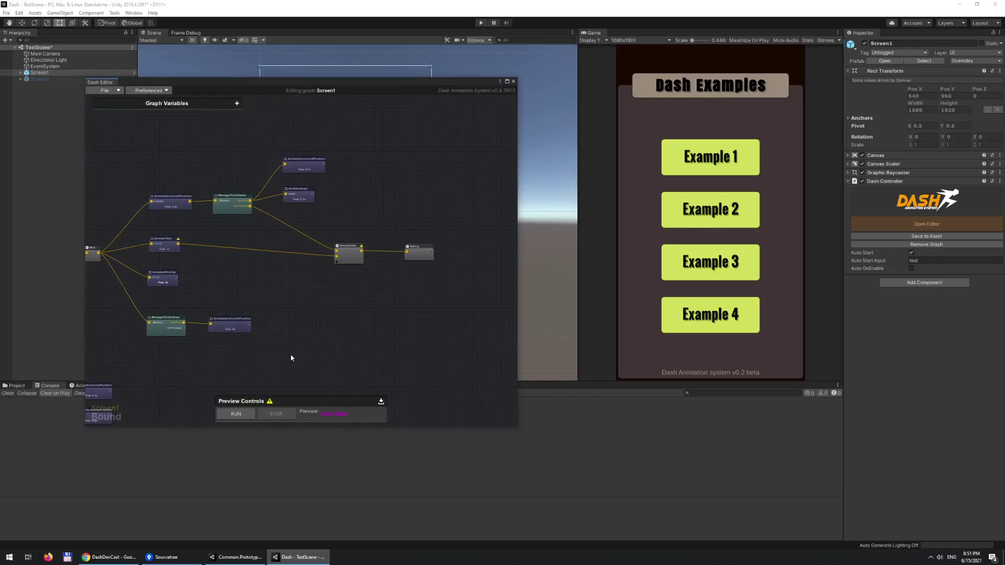
right_click(309, 237)
left_click(327, 251)
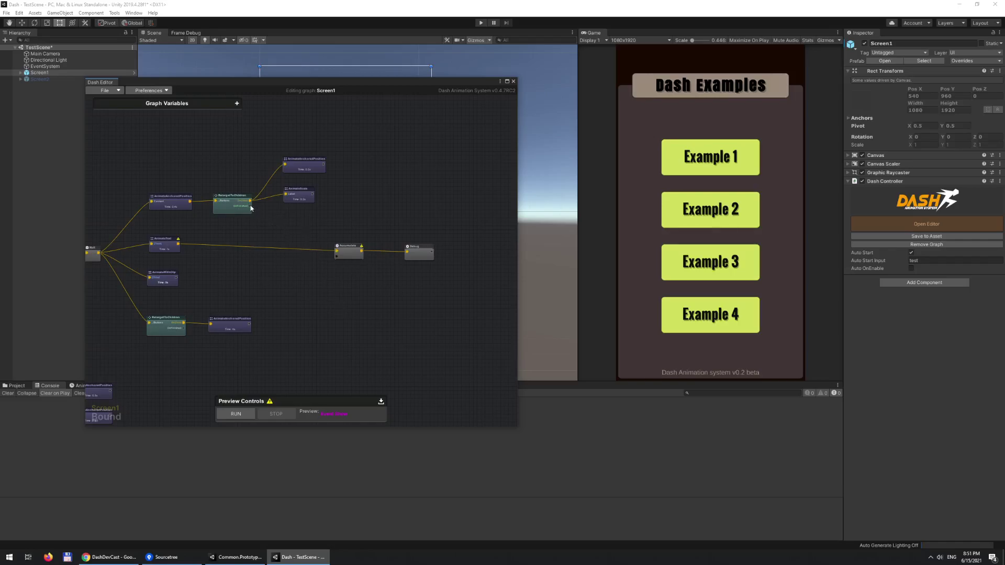
left_click_drag(250, 206, 336, 257)
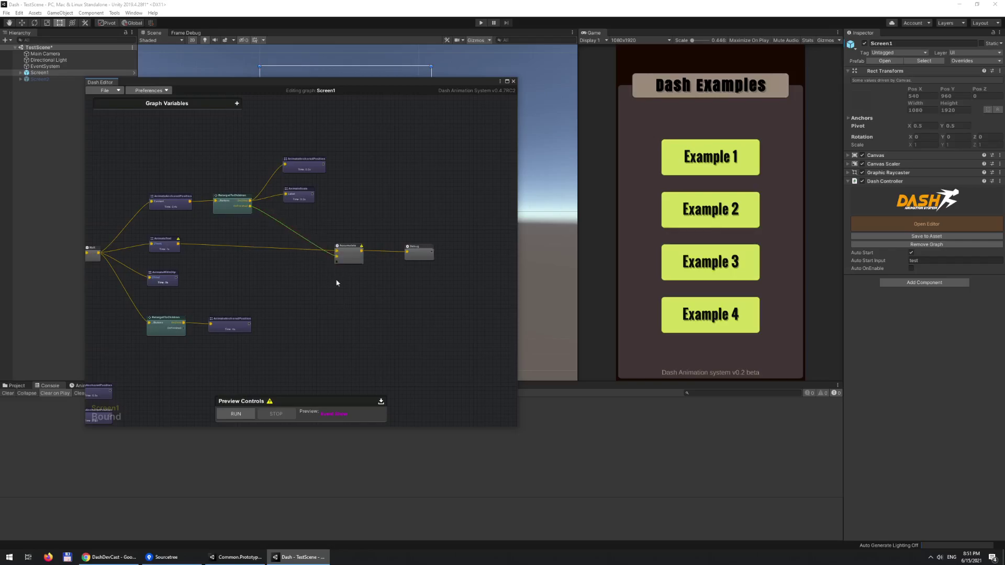
Preview the rewired graph and shift the Dash Editor window aside to read the Console output.
left_click(238, 415)
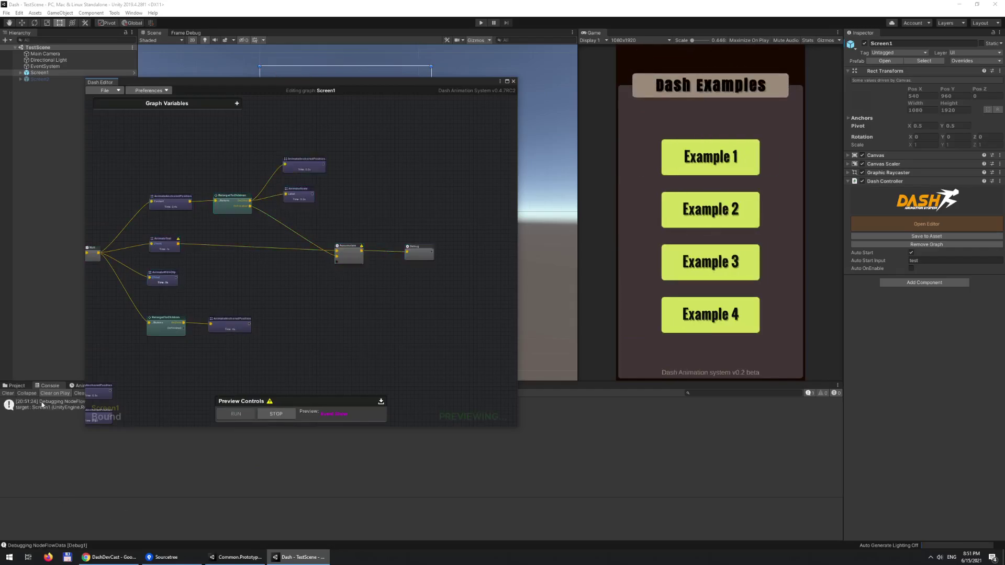
left_click_drag(407, 90, 450, 80)
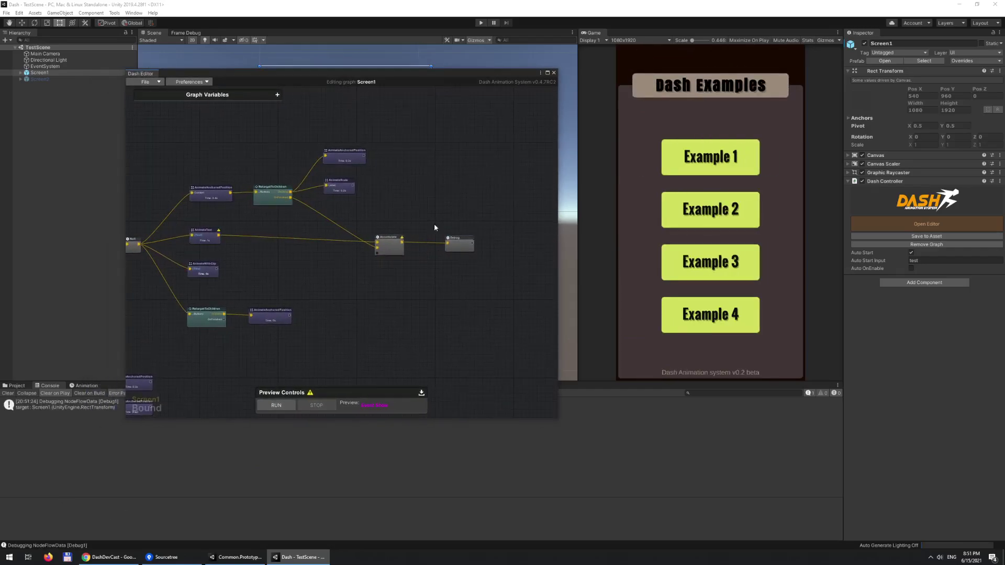
Move the Accumulate and Debug nodes together a little, then bring the Debug node closer to Accumulate.
scroll(398, 304, "up", 2)
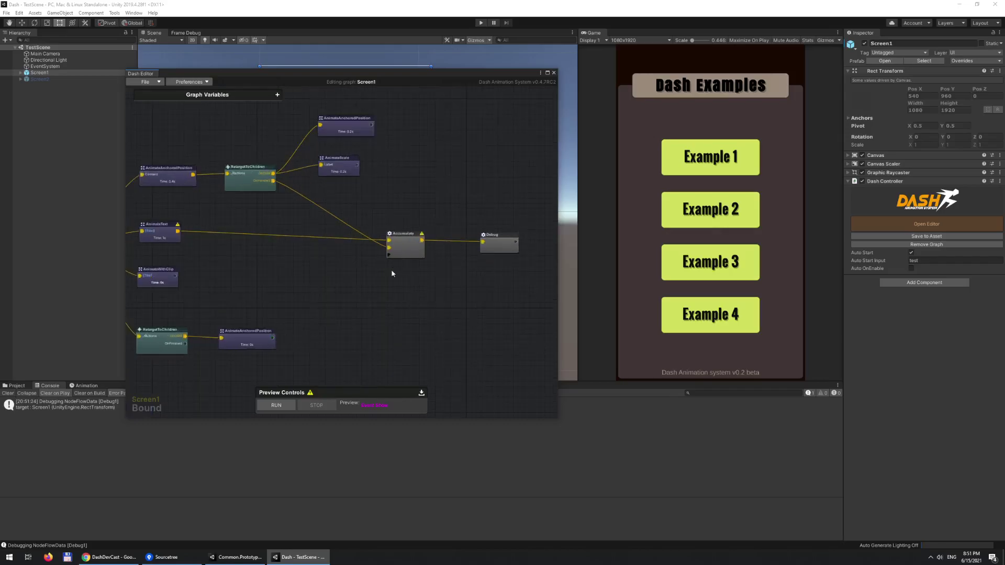
left_click_drag(385, 198, 478, 268)
left_click_drag(412, 257, 421, 251)
scroll(403, 352, "down", 2)
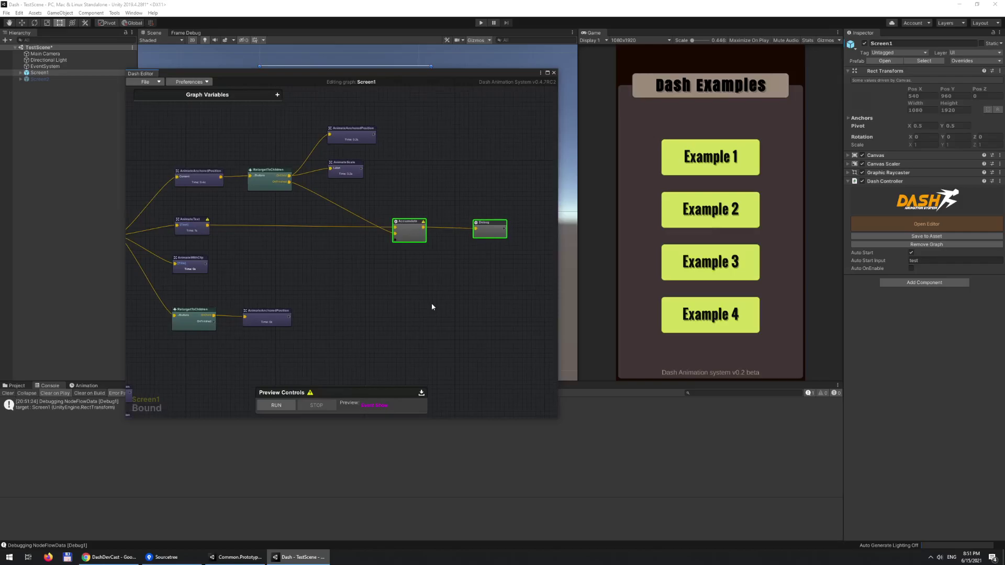
left_click(492, 272)
left_click_drag(495, 233, 477, 234)
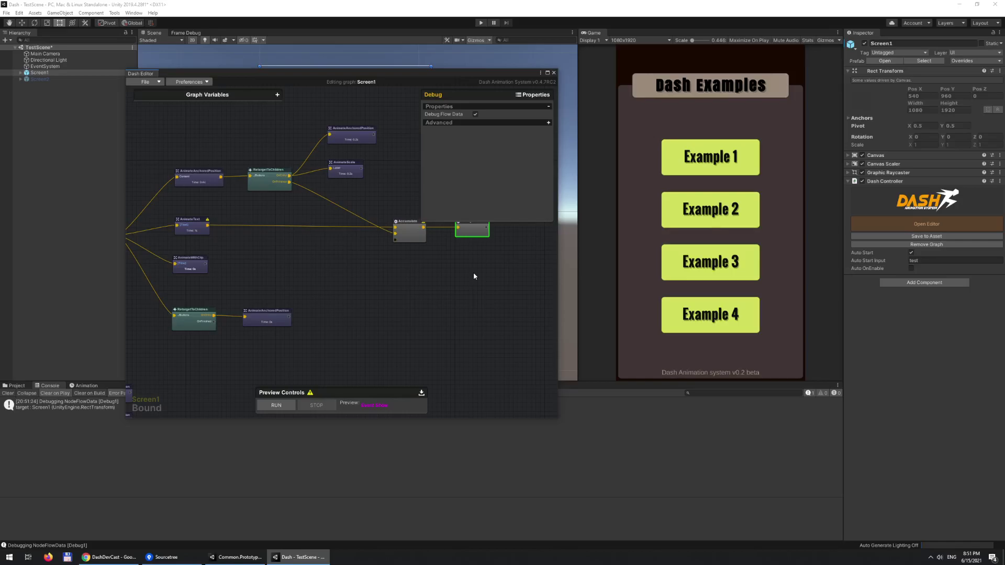
left_click(460, 295)
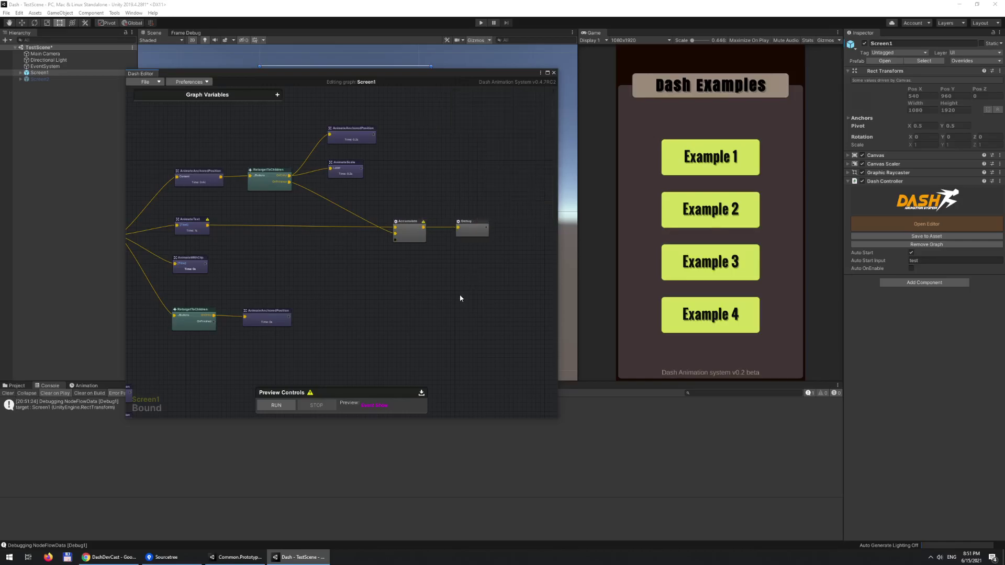
Shift the Accumulate and Debug nodes together slightly away from the animation nodes and select Accumulate.
left_click_drag(378, 201, 501, 276)
left_click_drag(410, 242, 425, 243)
left_click(425, 243)
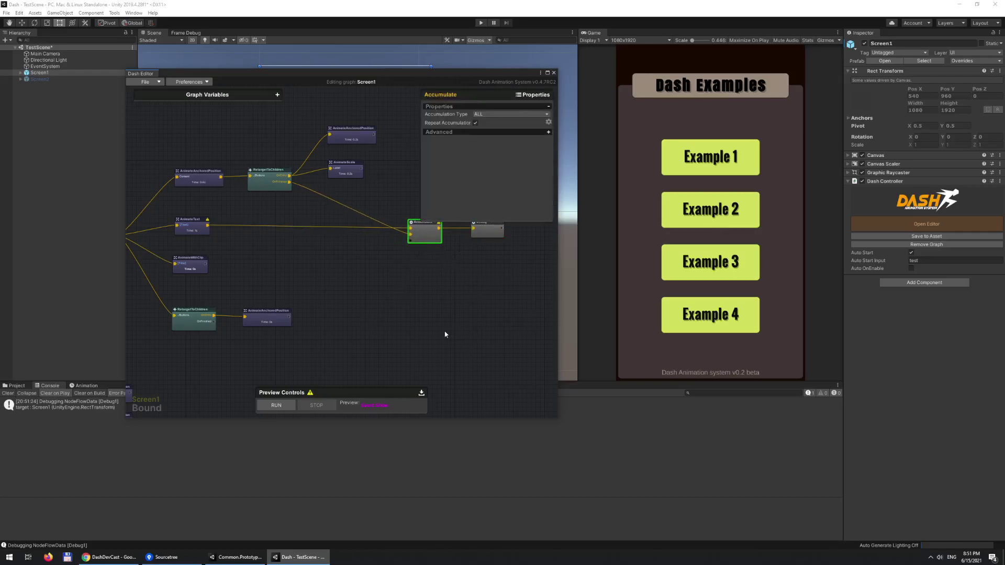
middle_click_drag(445, 332, 417, 350)
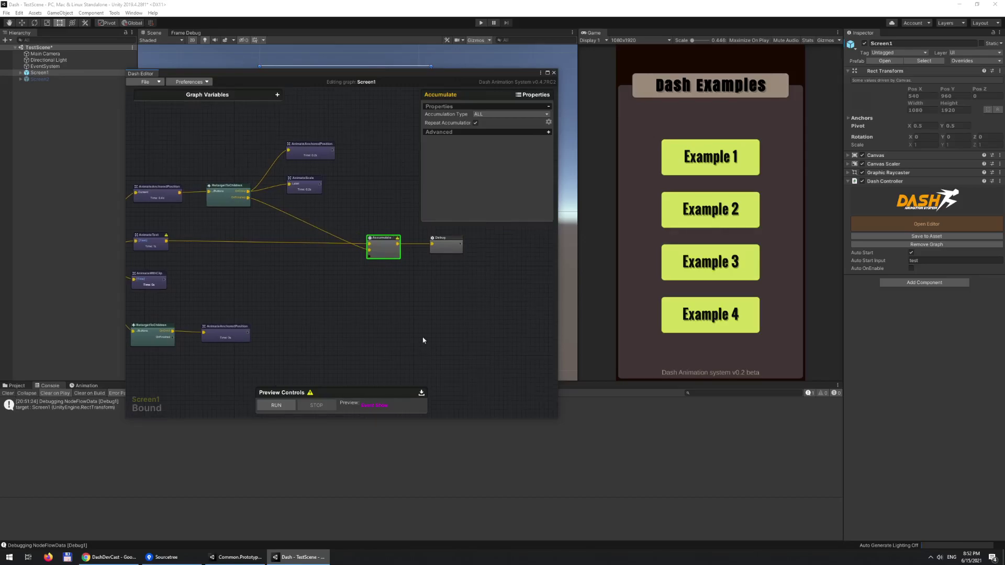
Delete both input connections of the Accumulate node and set its Accumulation Type to ANY.
right_click(283, 243)
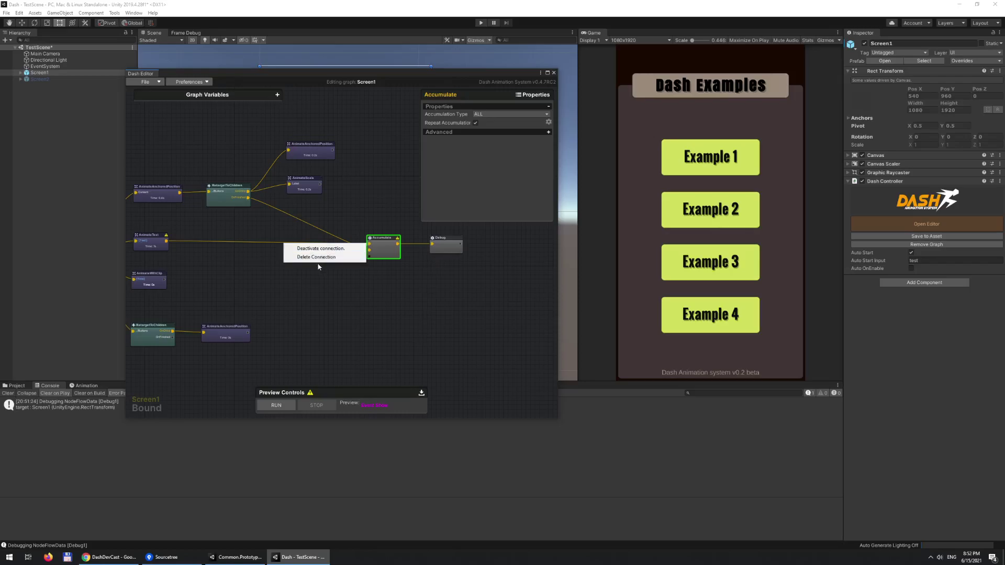
left_click(319, 257)
right_click(322, 225)
left_click(366, 234)
left_click(501, 114)
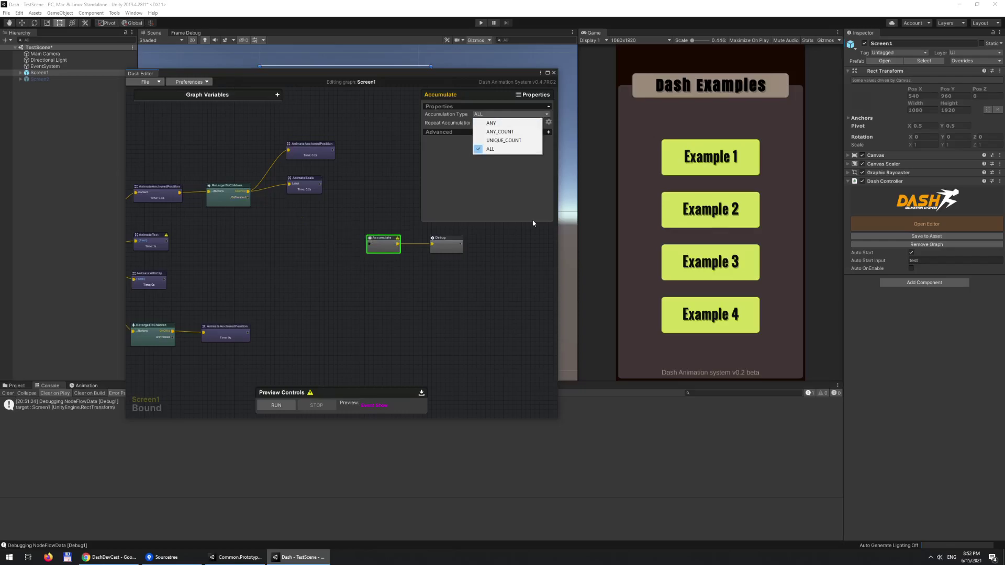
left_click(491, 123)
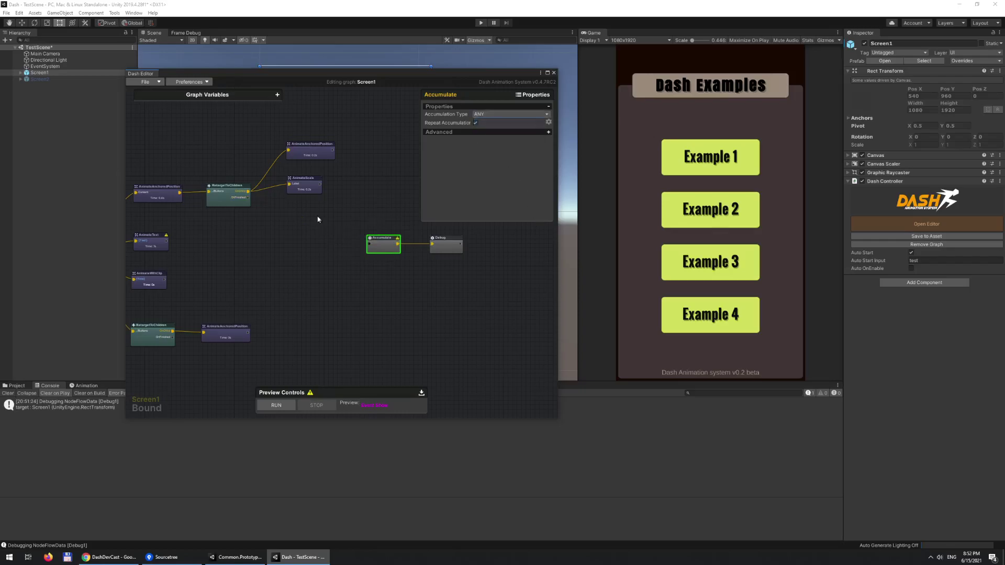
Connect RetargetToChildren's OnFinished output to Accumulate's first input and AnimateText's output to its second input.
left_click_drag(248, 197, 369, 244)
left_click_drag(166, 244, 369, 251)
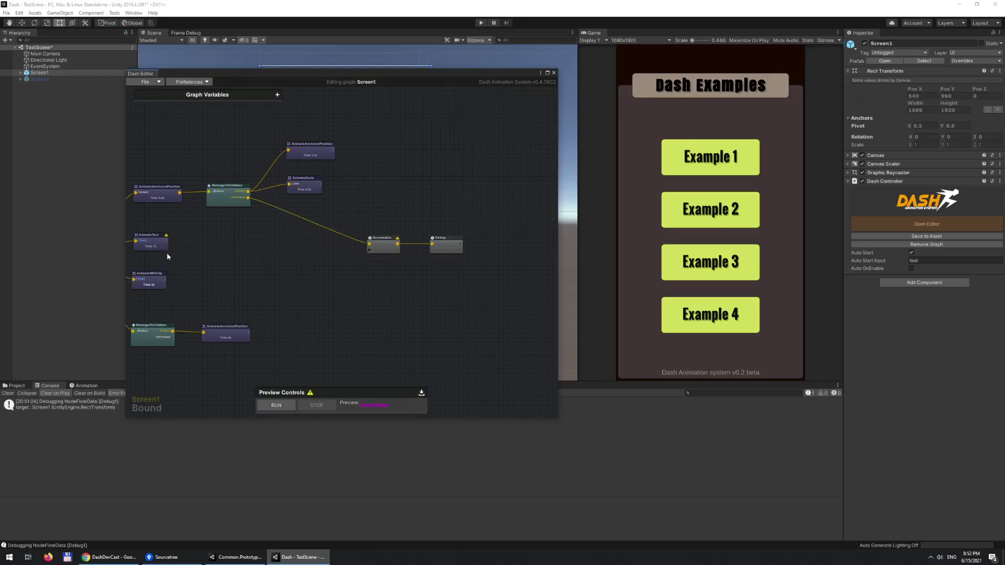
left_click_drag(167, 243, 369, 250)
Disable Repeat Accumulator on the Accumulate node.
left_click(389, 250)
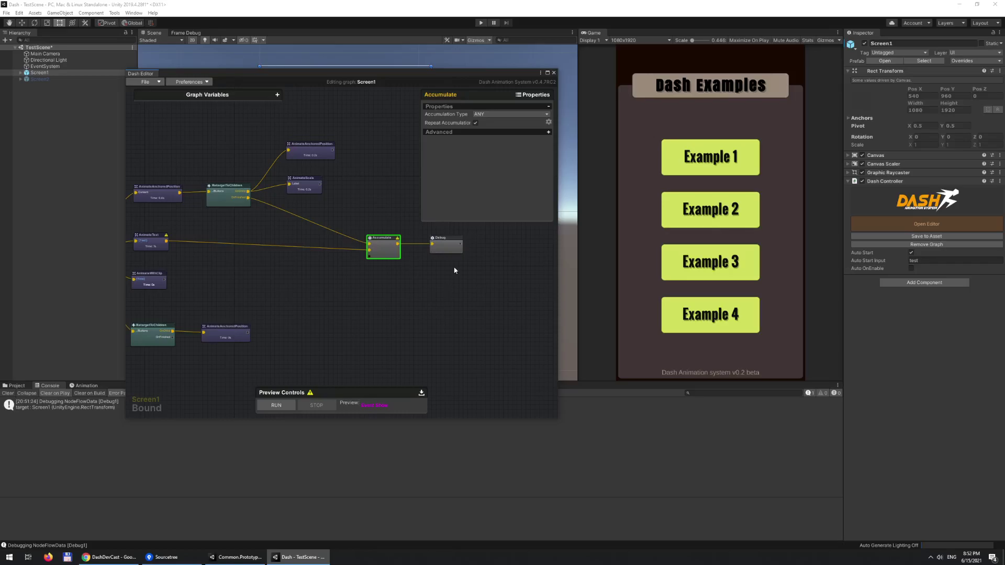
left_click(475, 123)
middle_click_drag(365, 305, 380, 335)
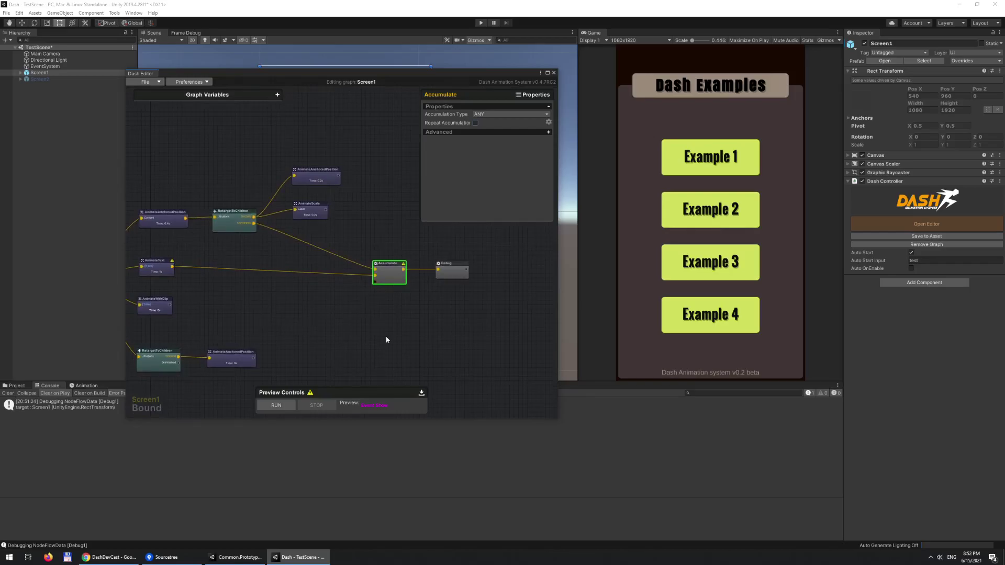
middle_click_drag(387, 313, 393, 298)
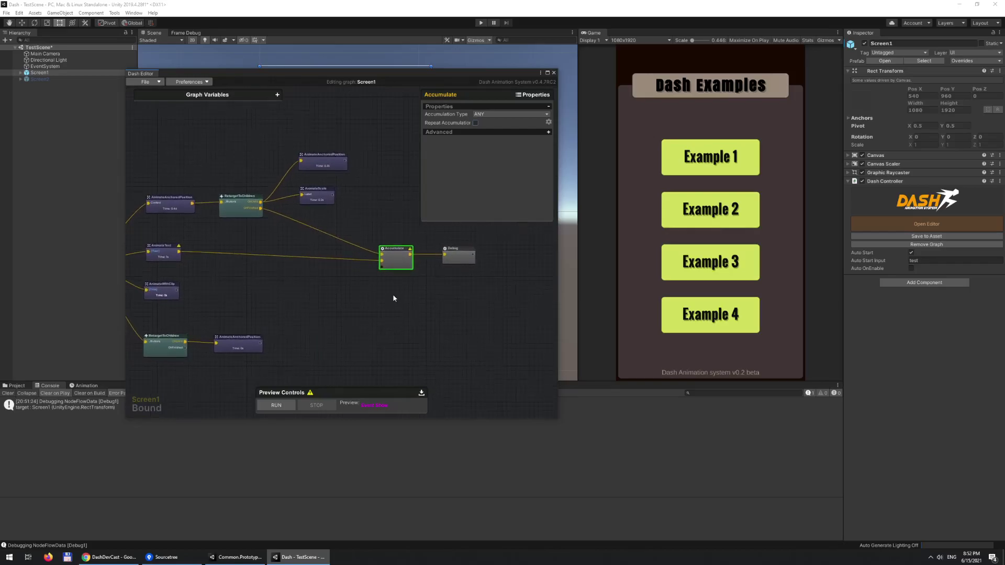
Delete the connection from AnimateText to the Accumulate node.
middle_click_drag(469, 332, 410, 283)
right_click(339, 241)
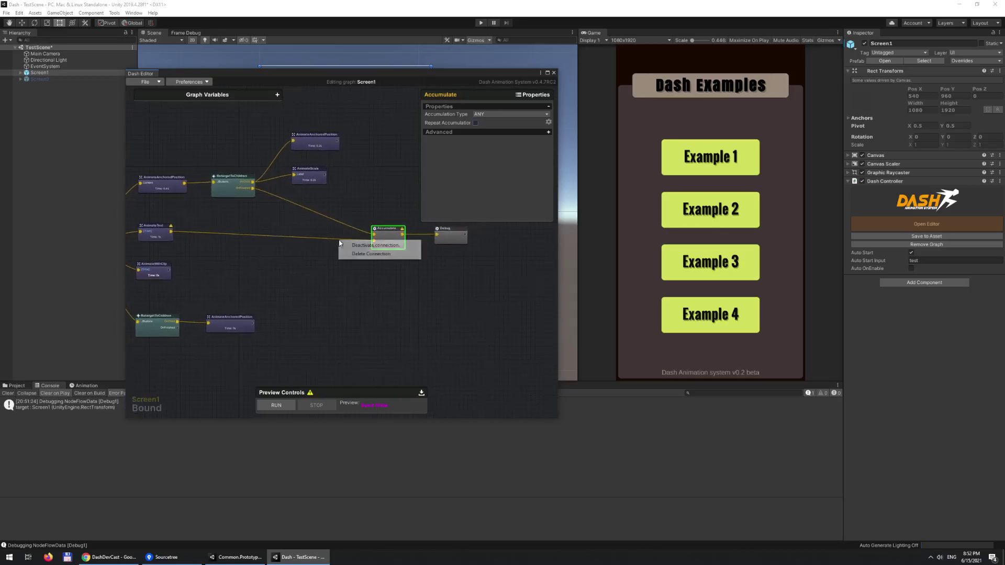
left_click(399, 329)
middle_click_drag(400, 329, 517, 349)
middle_click_drag(496, 302, 359, 271)
right_click(345, 251)
left_click(396, 265)
Change the Accumulate node's Accumulation Type to ANY_COUNT and then to UNIQUE_COUNT.
left_click(503, 114)
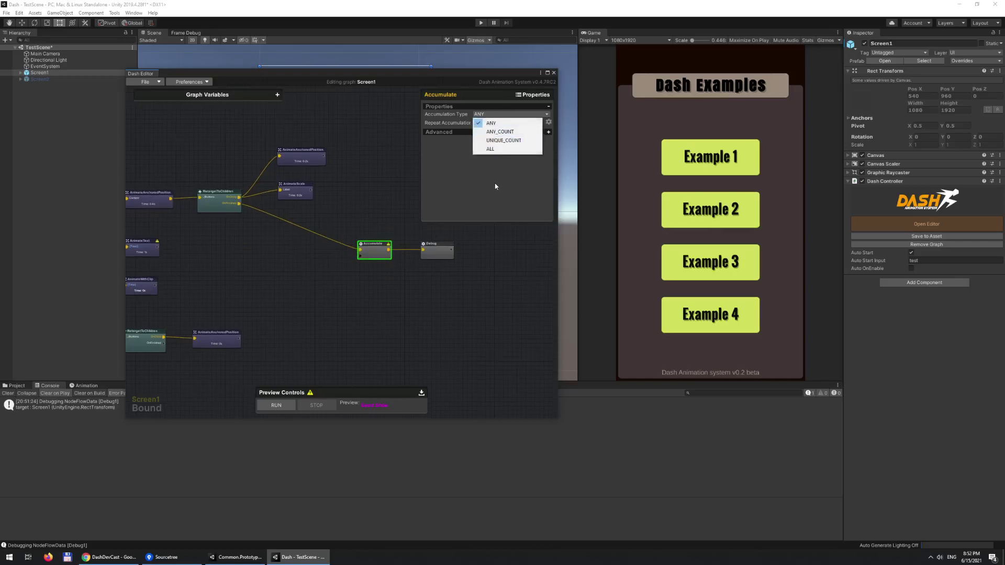
left_click(500, 131)
left_click(497, 107)
left_click(468, 116)
left_click(460, 107)
left_click(505, 114)
left_click(503, 140)
left_click(353, 296)
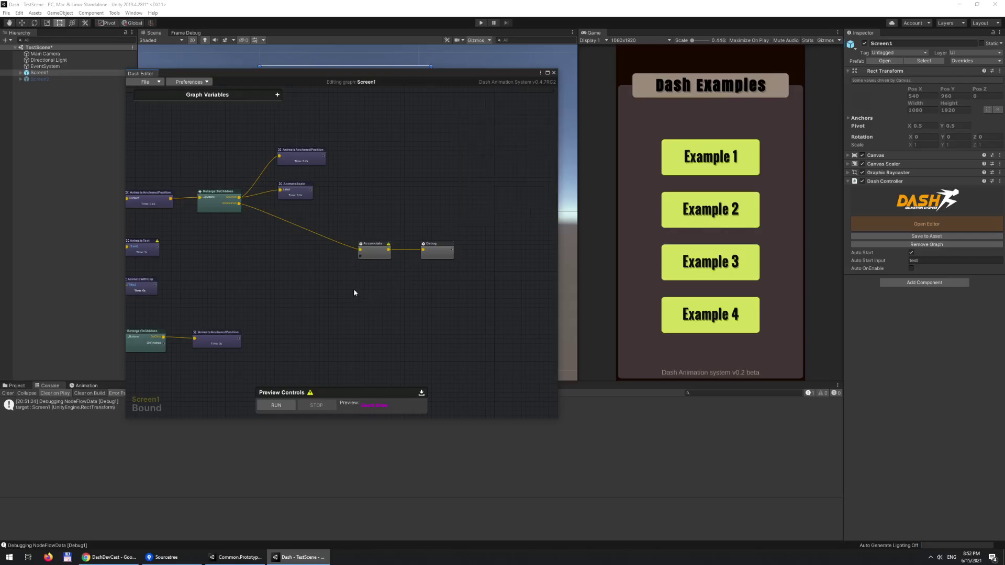
left_click(374, 257)
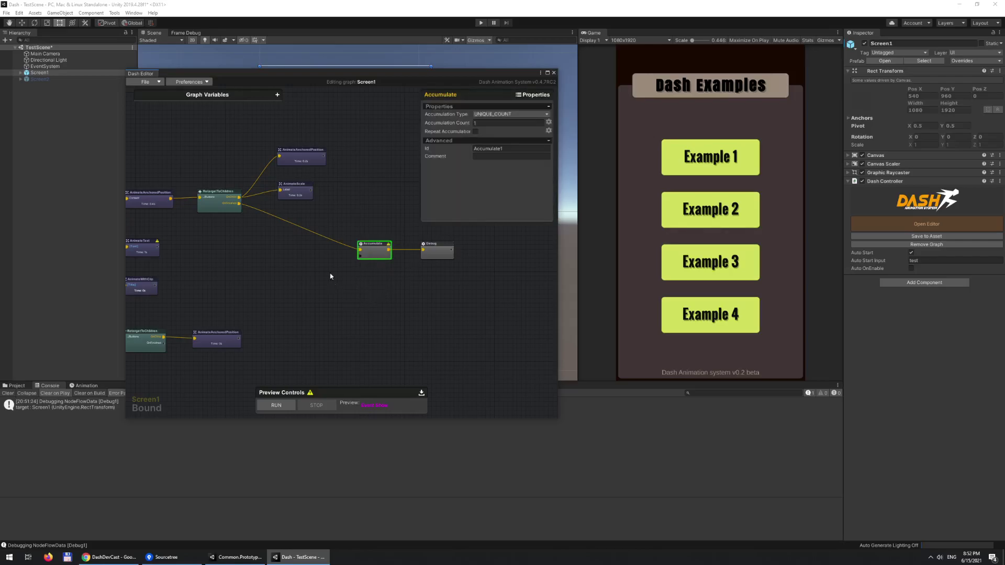
Delete the connection from RetargetToChildren to Accumulate and connect AnimateScale's output to Accumulate's input instead.
right_click(278, 216)
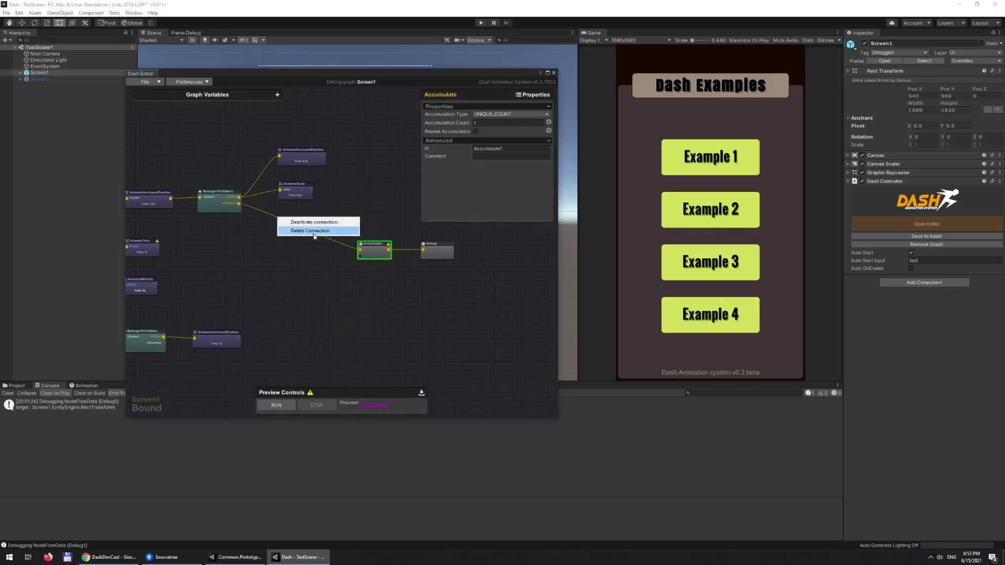
left_click(330, 231)
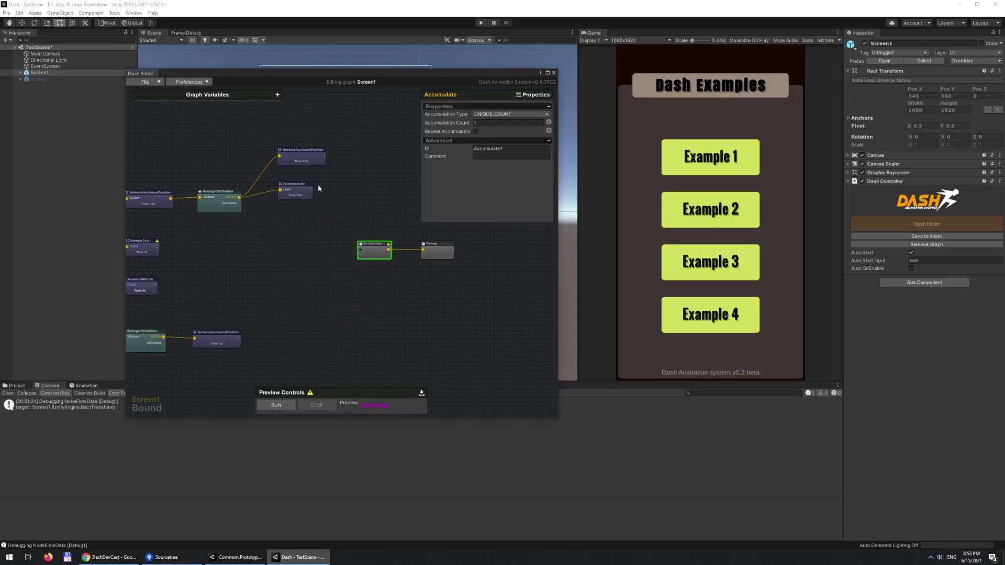
left_click_drag(312, 190, 383, 261)
Set Accumulate to type ANY_COUNT with an Accumulation Count of 2 and enable Repeat Accumulator.
left_click(510, 114)
left_click(489, 123)
left_click(469, 348)
left_click(376, 258)
left_click(478, 142)
Run the graph preview to examine the Debug output in the console and check the Debug node's properties.
middle_click_drag(428, 292, 405, 280)
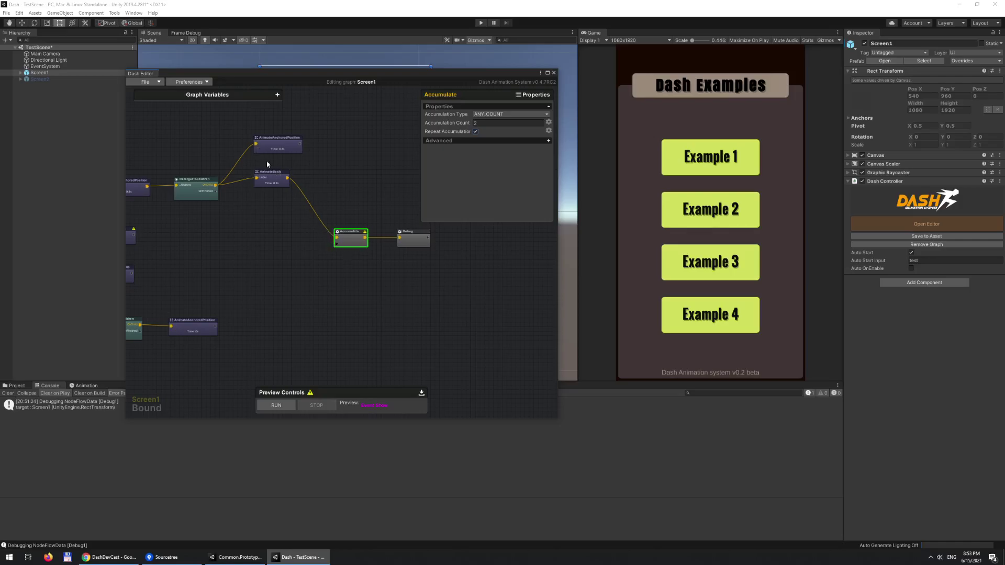
left_click(277, 405)
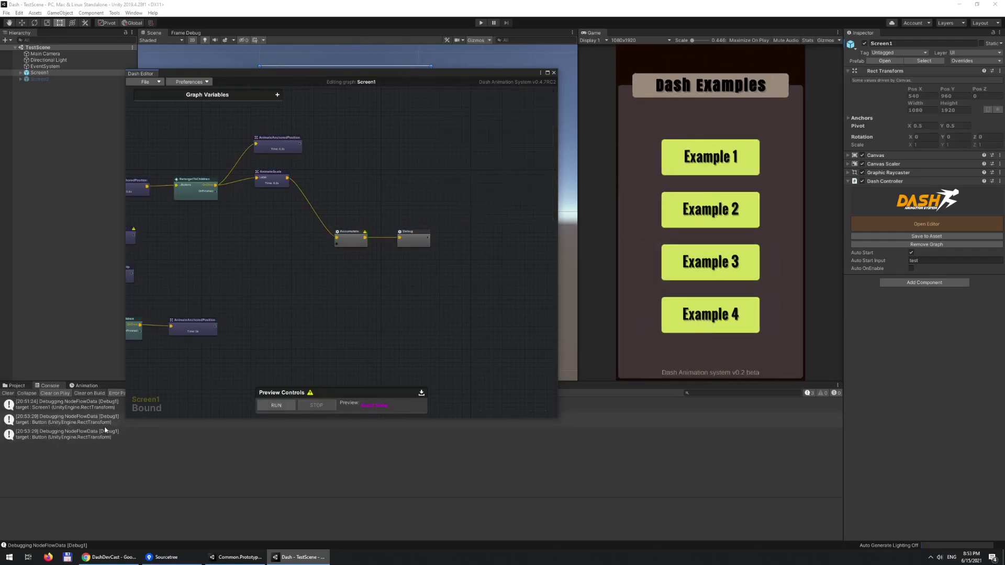
left_click(414, 238)
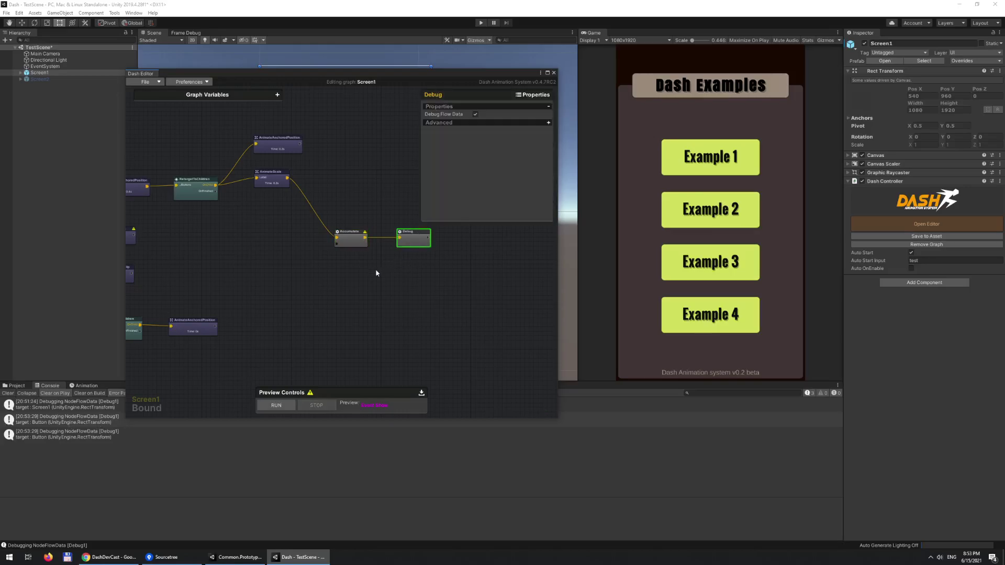
left_click(375, 273)
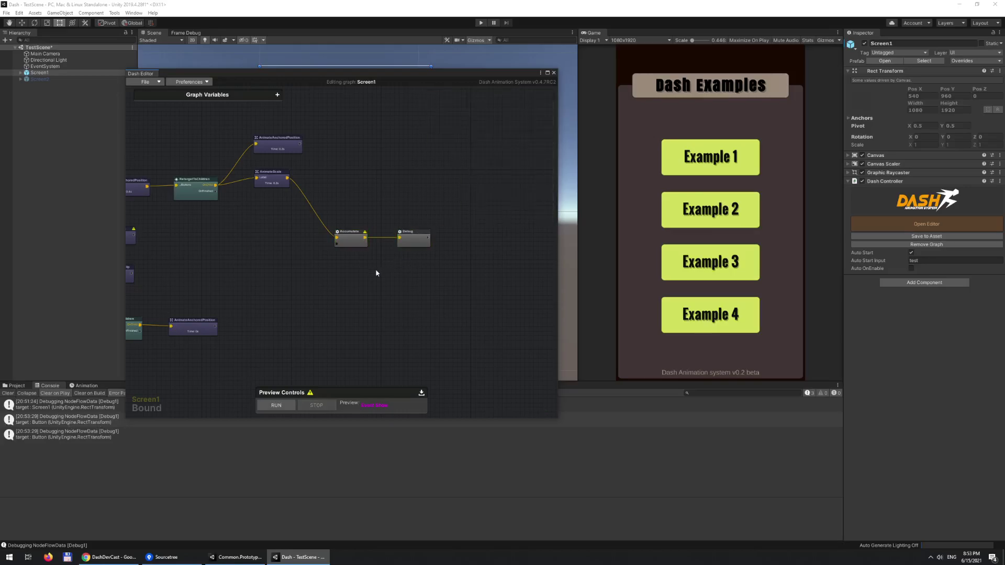
Set the Accumulate node's Accumulation Type to UNIQUE_COUNT and run the graph preview.
left_click(347, 235)
left_click(503, 114)
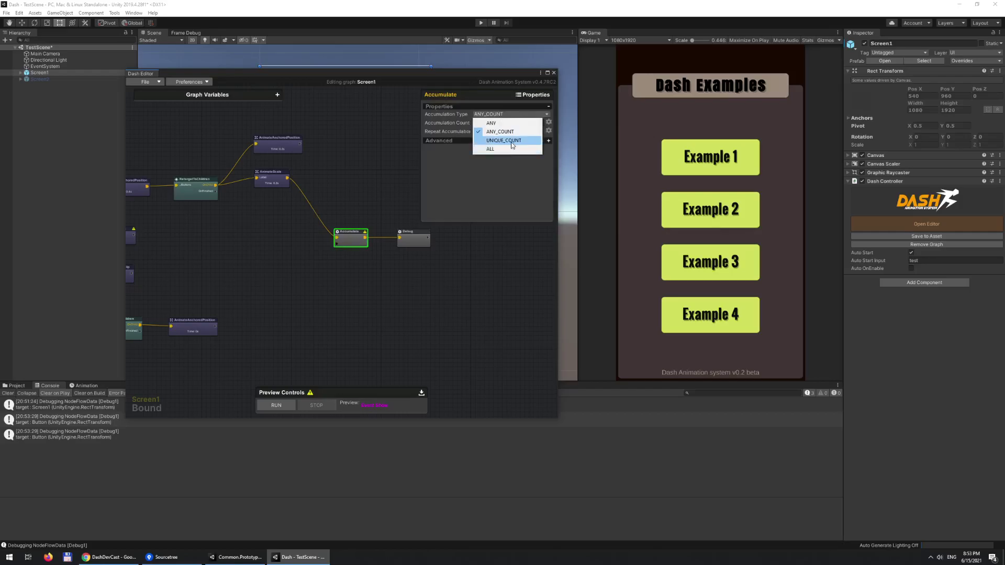
left_click(511, 140)
left_click(403, 286)
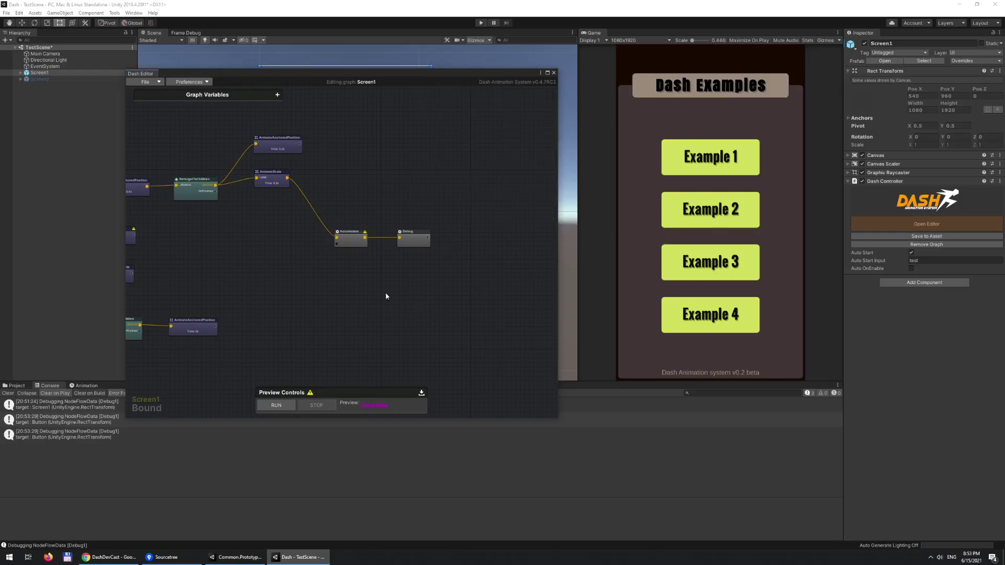
left_click(349, 238)
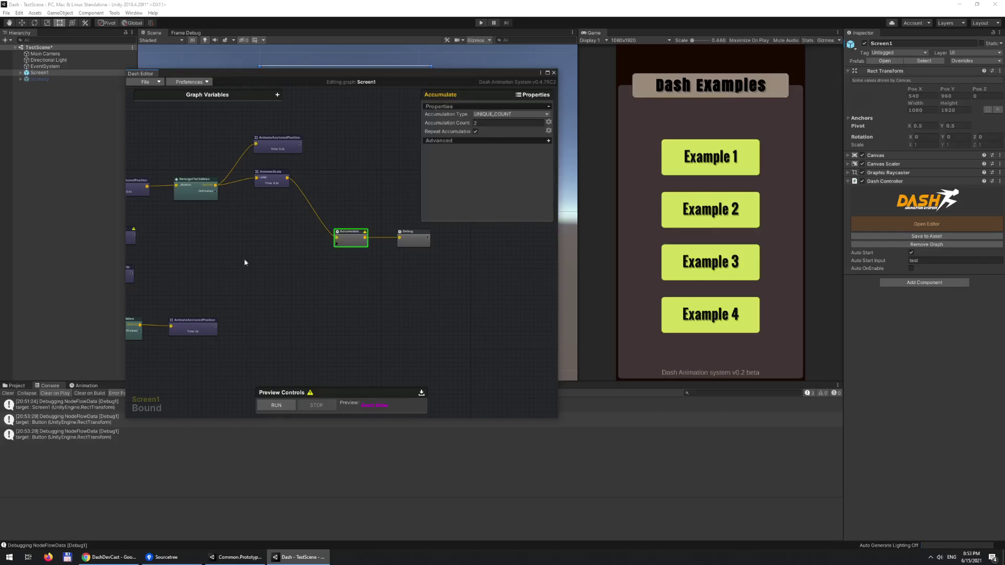
left_click(276, 405)
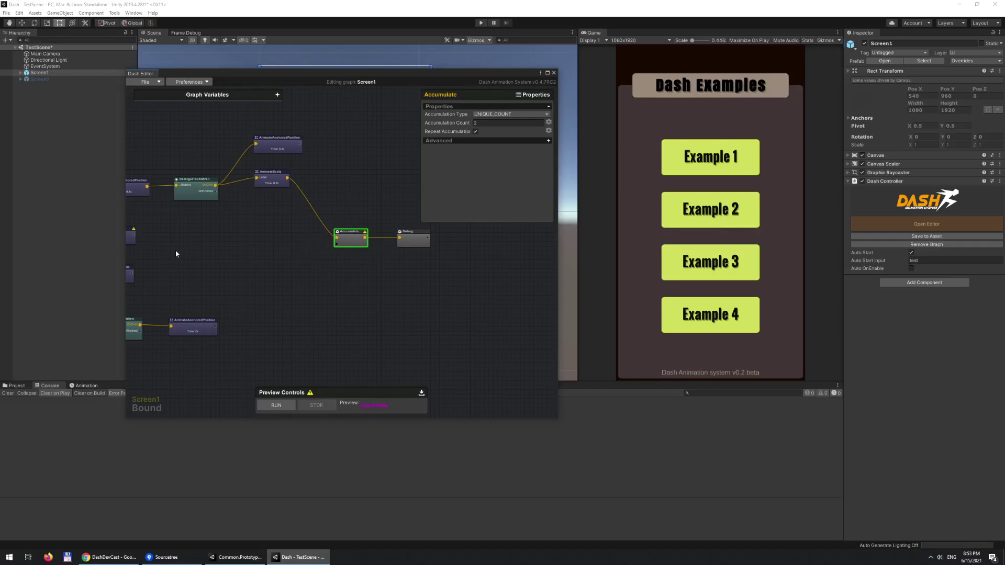
Connect AnimateText's output to Accumulate's free input and delete the connection from AnimateScale.
middle_click_drag(176, 254, 240, 261)
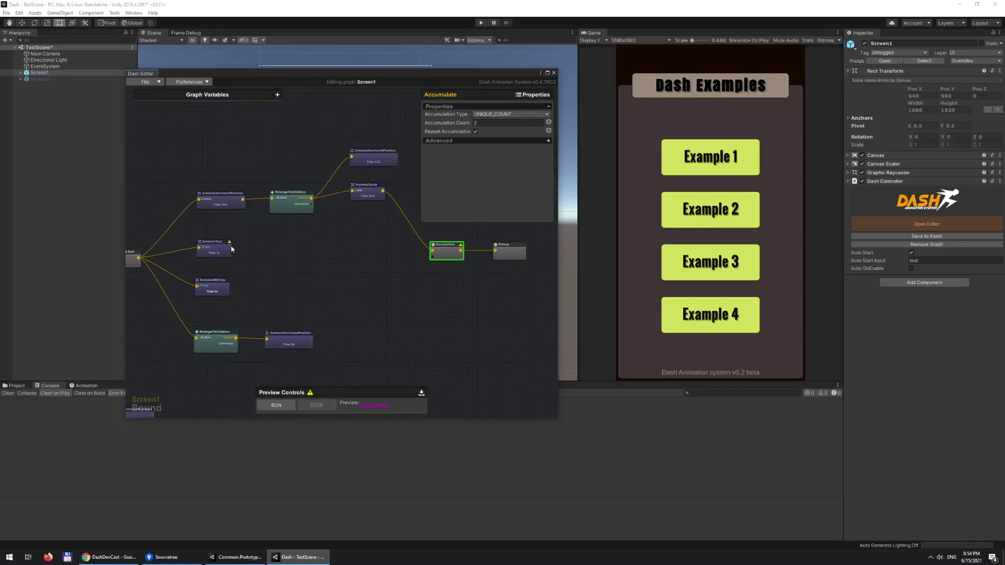
left_click_drag(230, 248, 433, 257)
right_click_drag(426, 290, 342, 283)
right_click(319, 205)
left_click(342, 216)
Connect the upper RetargetToChildren's OnFinished output and the lowest AnimateAnchoredPosition's output to Accumulate's next free inputs.
left_click_drag(227, 202, 349, 245)
right_click_drag(269, 321, 327, 315)
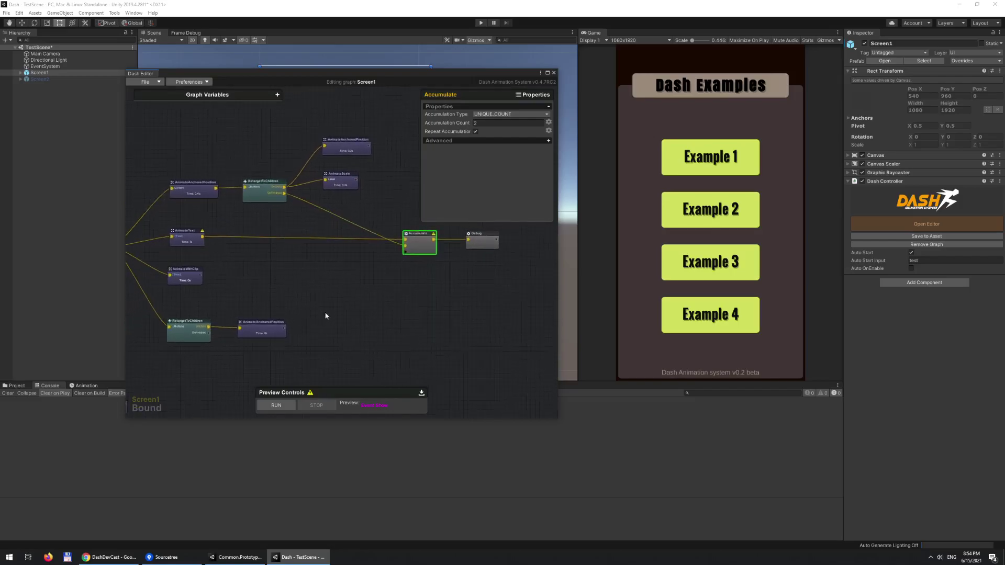
left_click_drag(285, 327, 405, 252)
right_click_drag(424, 285, 338, 257)
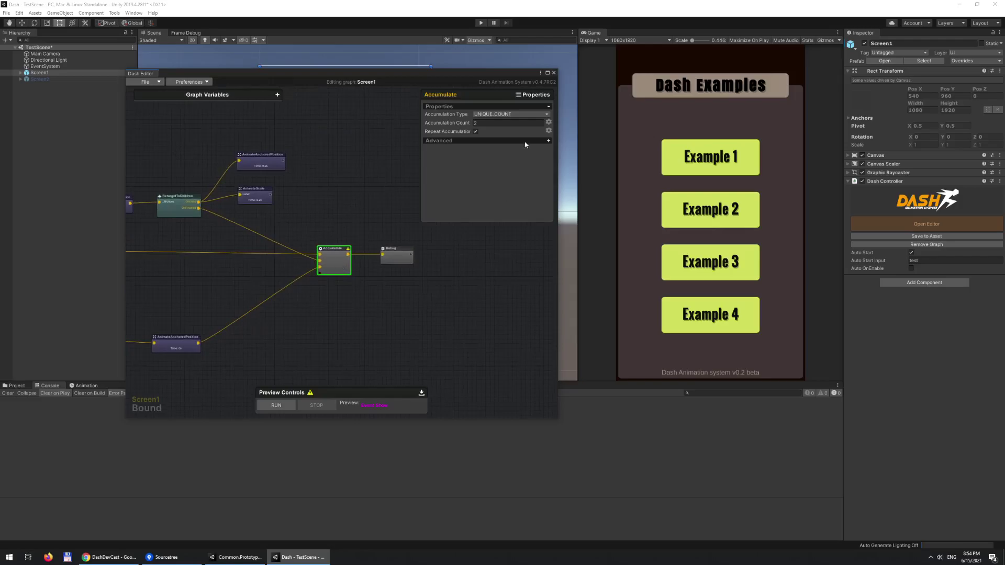
right_click_drag(396, 296, 436, 286)
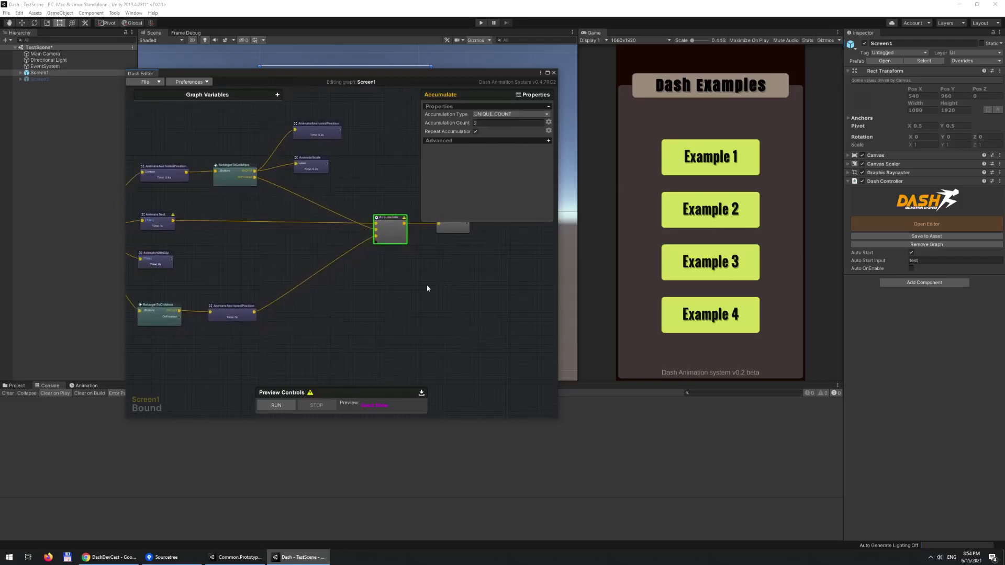
Review the three branches feeding Accumulate and run the graph preview to check the Debug output.
left_click_drag(137, 296, 321, 352)
right_click_drag(359, 320, 409, 319)
left_click(435, 260)
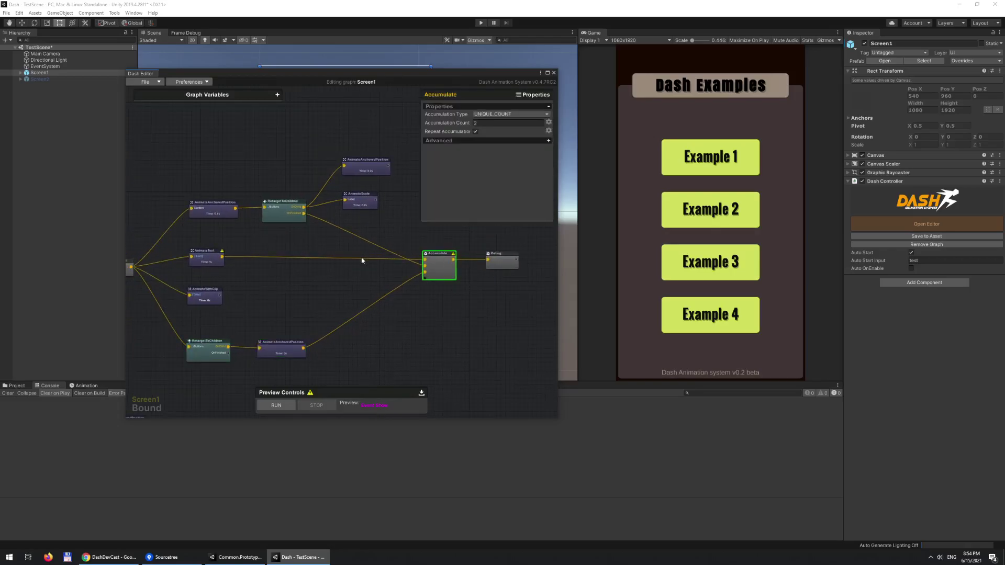
right_click_drag(486, 314, 372, 226)
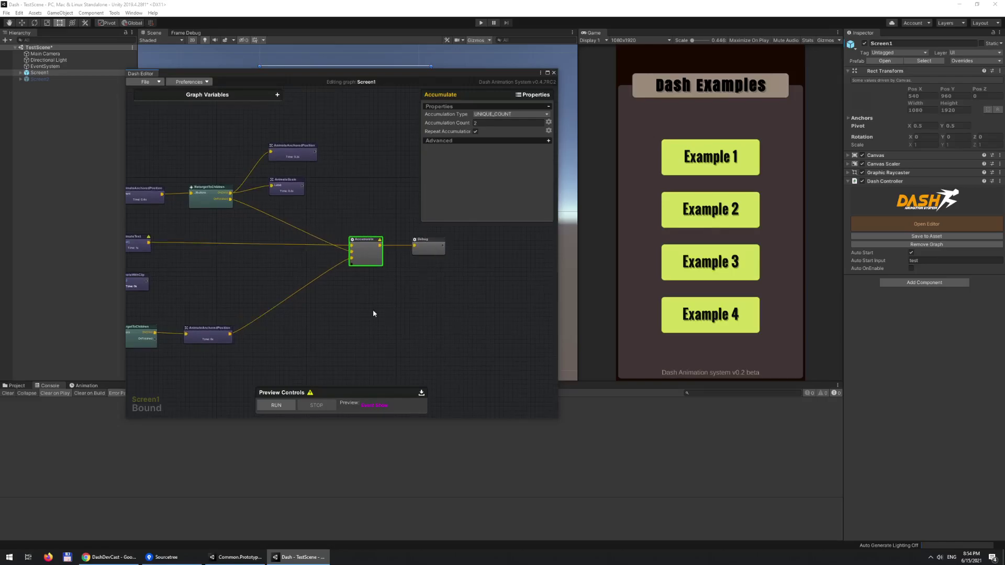
right_click_drag(372, 313, 406, 296)
left_click(287, 410)
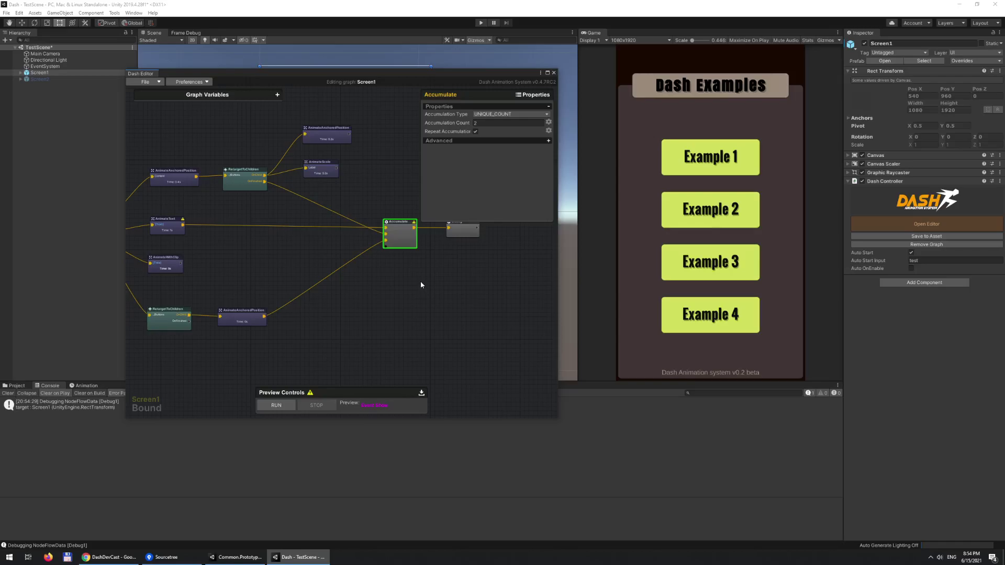
middle_click_drag(421, 282, 373, 301)
scroll(403, 286, "up", 3)
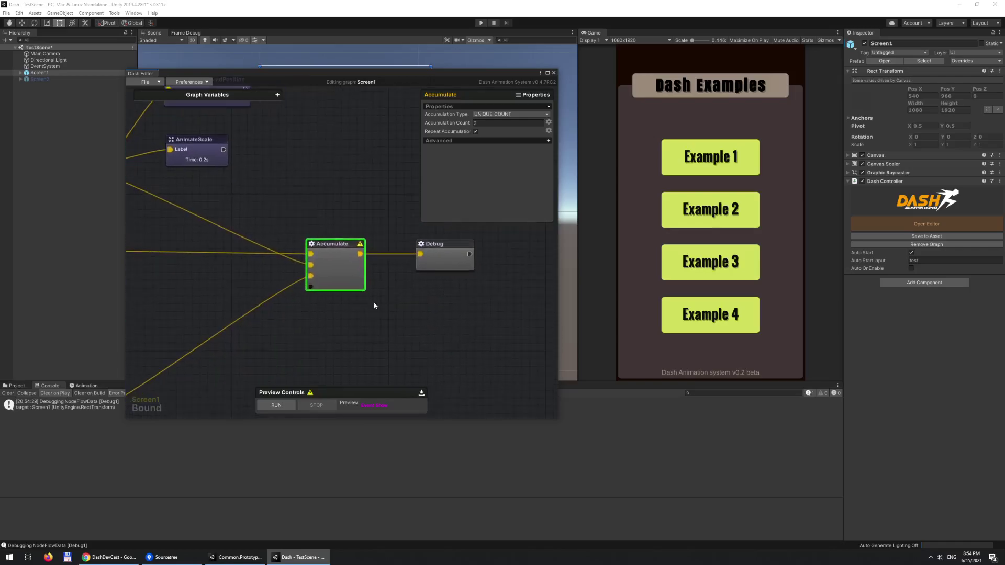